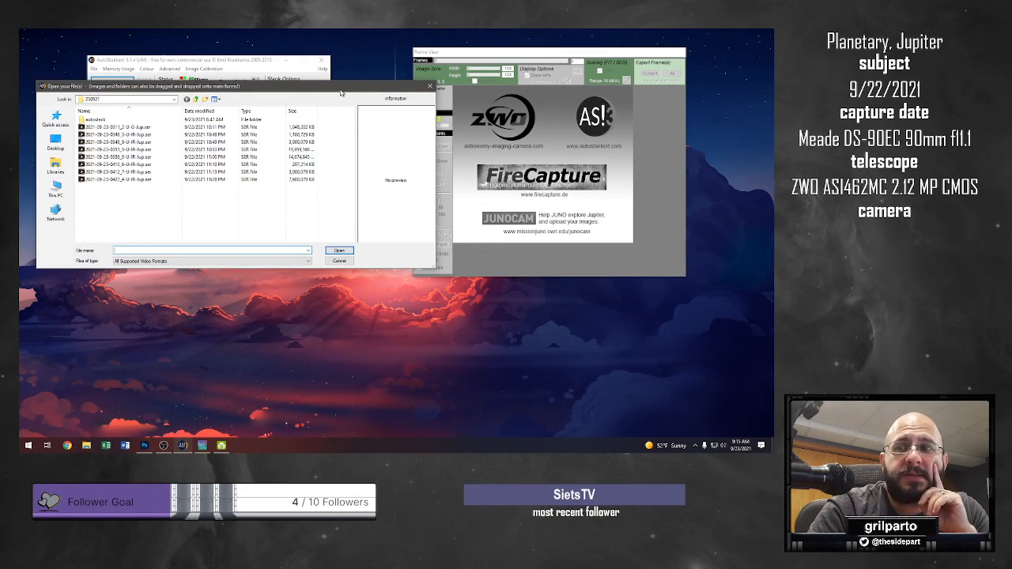
Move the file-opening dialog off the main window and widen its Name and Size columns.
{"action": "left_click_drag", "start_coordinate": [341, 94], "coordinate": [506, 105]}
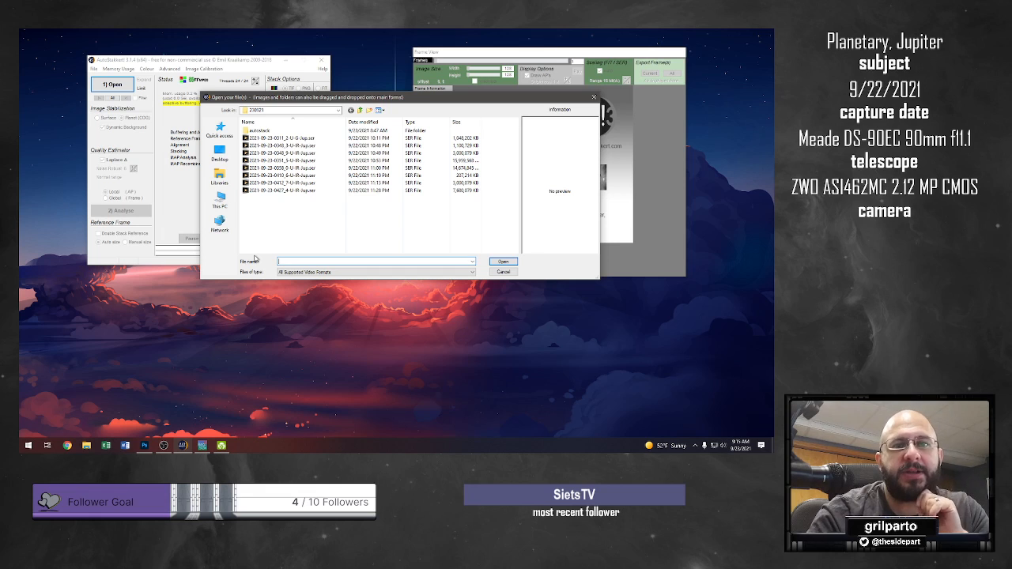
{"action": "right_click", "coordinate": [360, 214]}
{"action": "left_click", "coordinate": [318, 208]}
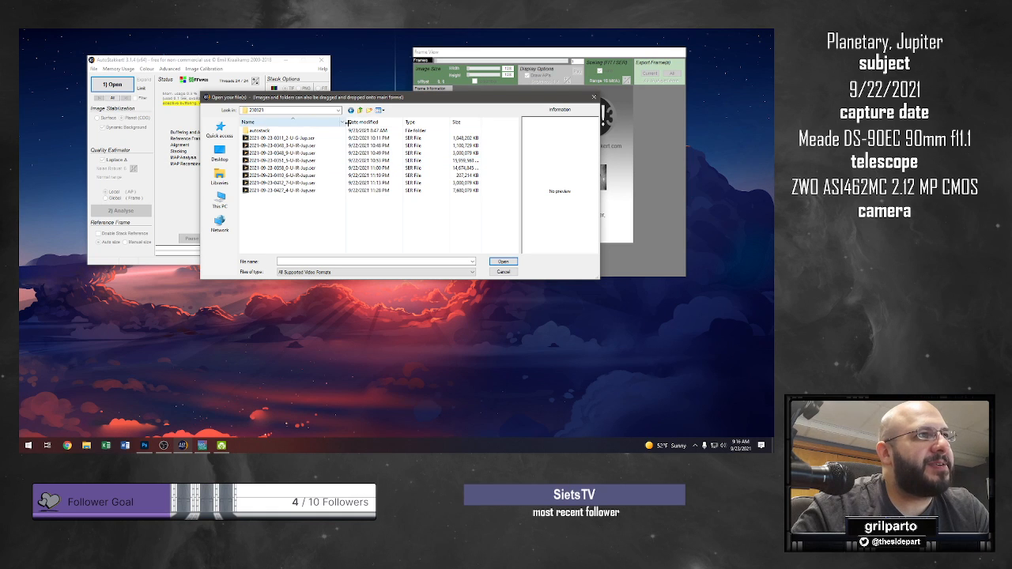
{"action": "left_click_drag", "start_coordinate": [346, 122], "coordinate": [352, 122]}
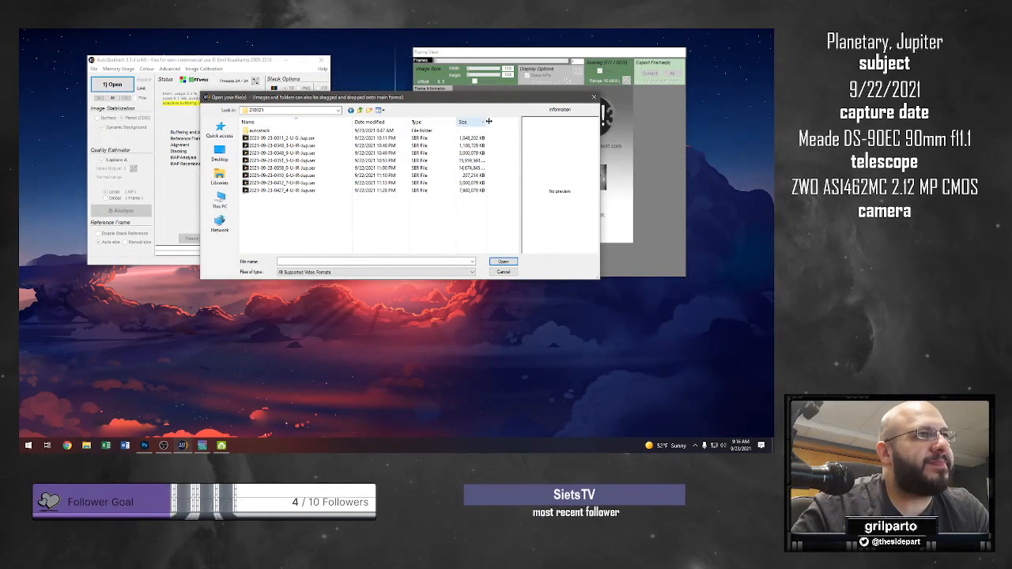
{"action": "left_click_drag", "start_coordinate": [487, 121], "coordinate": [500, 120]}
Examine the capture information of the two largest SER recordings in the folder.
{"action": "left_click", "coordinate": [315, 169]}
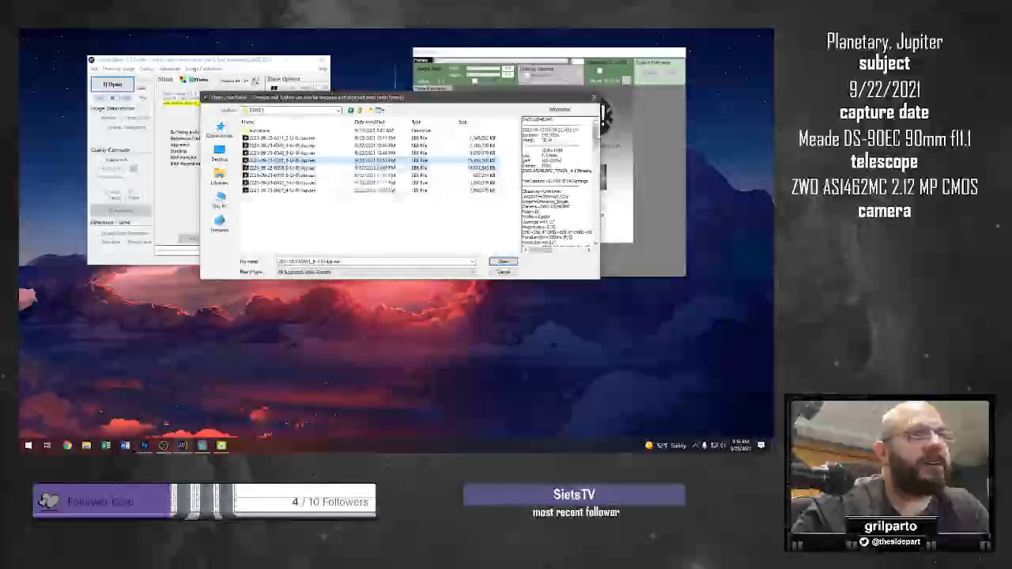
{"action": "left_click_drag", "start_coordinate": [523, 119], "coordinate": [552, 120]}
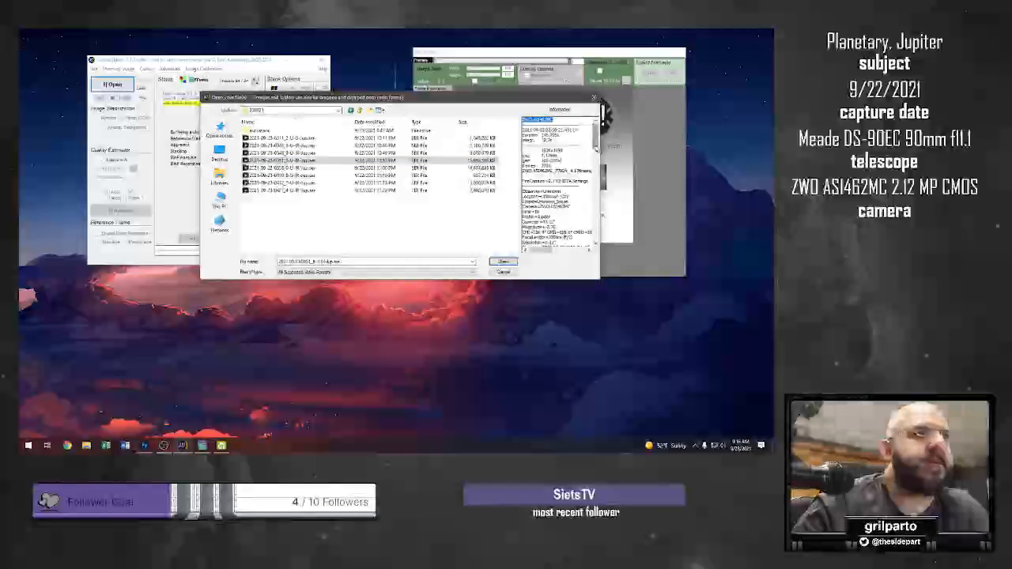
{"action": "scroll", "coordinate": [597, 147], "scroll_direction": "down", "scroll_amount": 1}
{"action": "left_click_drag", "start_coordinate": [596, 148], "coordinate": [590, 254]}
{"action": "scroll", "coordinate": [585, 237], "scroll_direction": "up", "scroll_amount": 10}
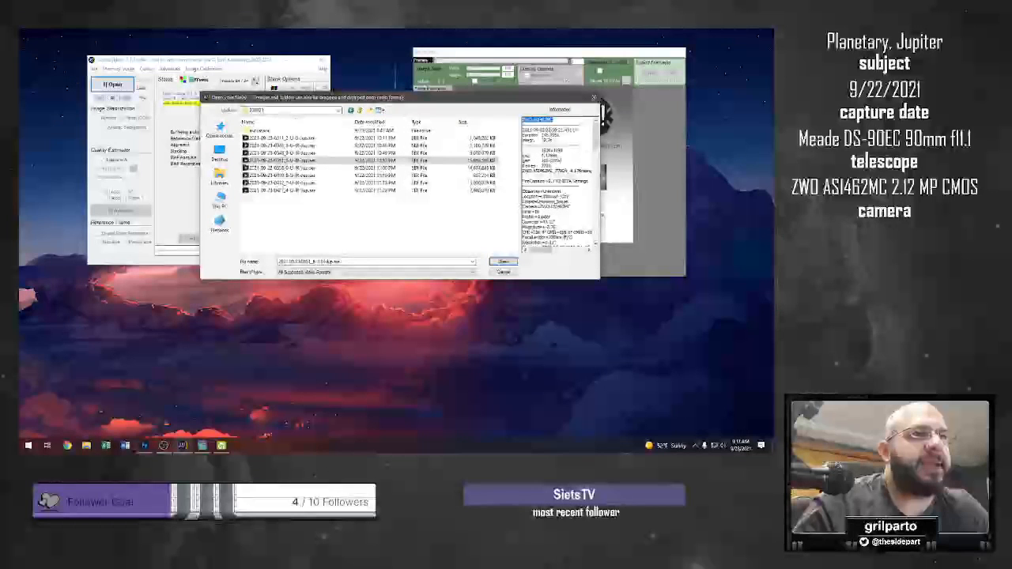
{"action": "left_click", "coordinate": [466, 167]}
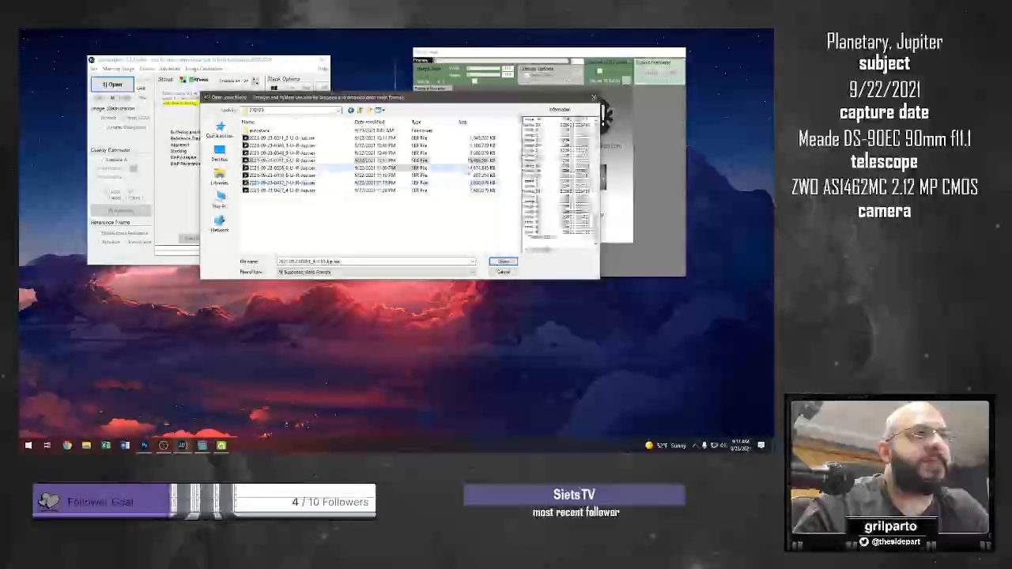
{"action": "left_click_drag", "start_coordinate": [595, 226], "coordinate": [593, 131]}
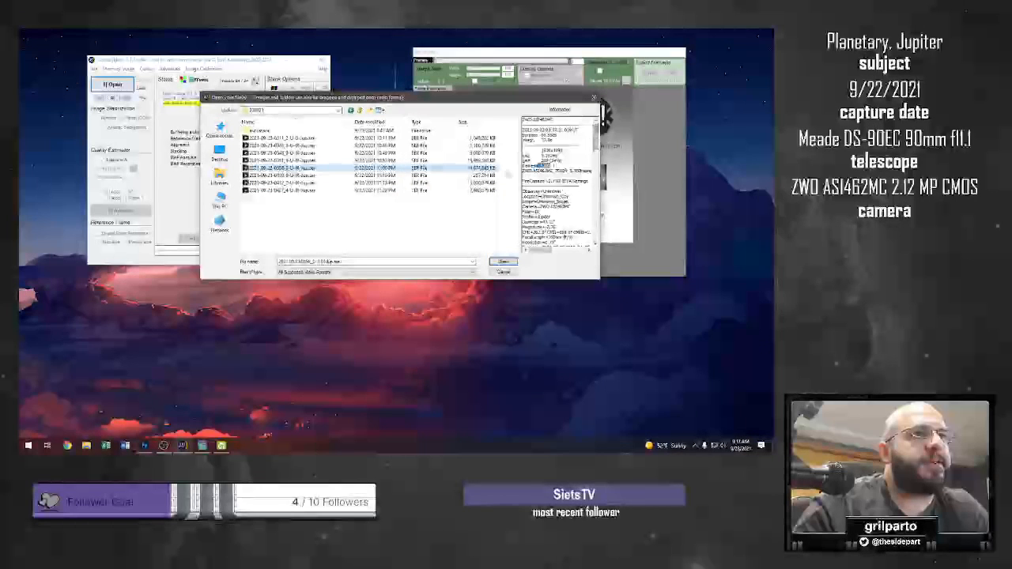
{"action": "left_click", "coordinate": [469, 161]}
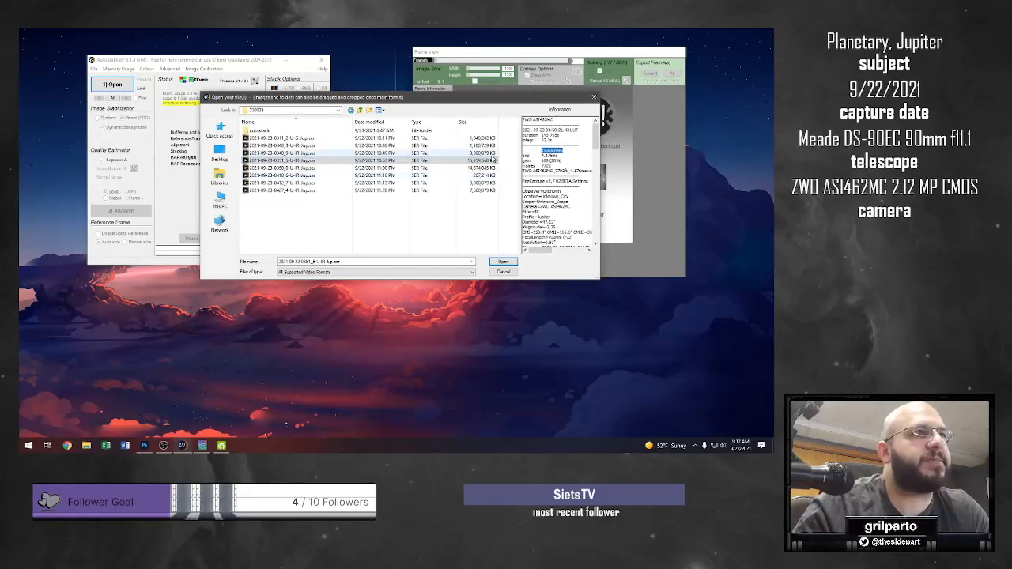
{"action": "left_click", "coordinate": [492, 153]}
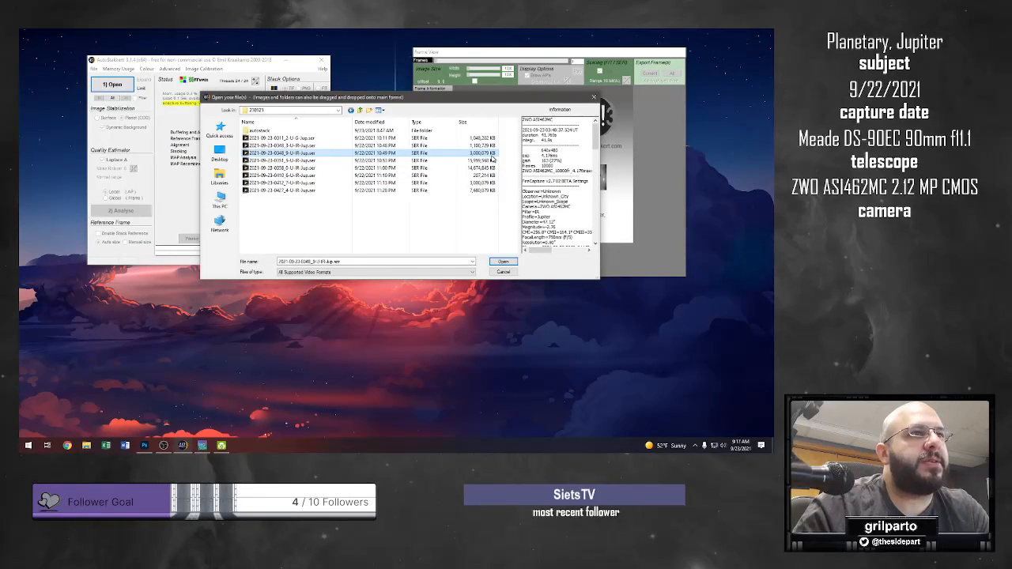
{"action": "mouse_move", "coordinate": [522, 154]}
{"action": "left_mouse_down"}
{"action": "mouse_move", "coordinate": [554, 166]}
{"action": "mouse_move", "coordinate": [522, 150]}
{"action": "left_mouse_up"}
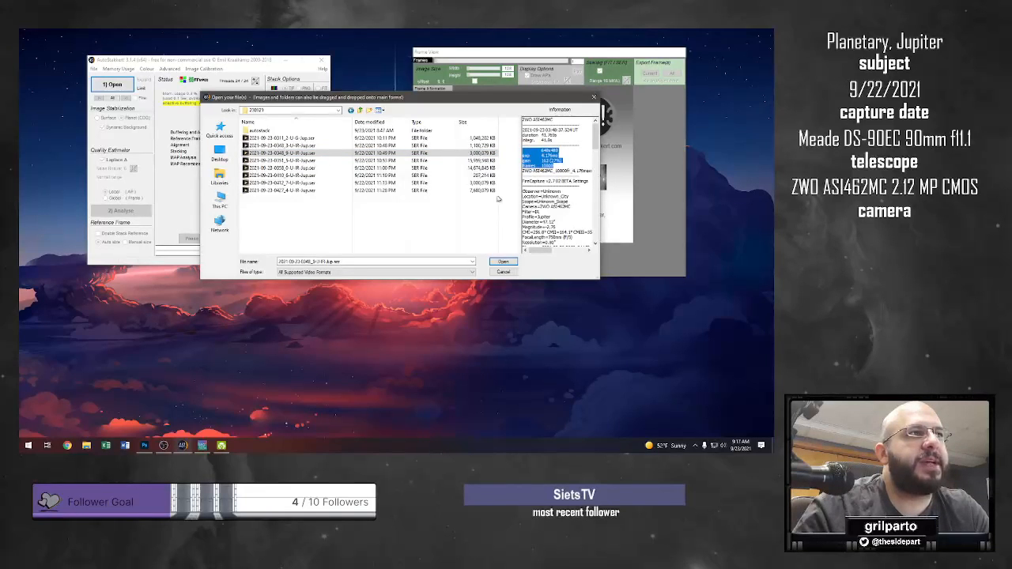
{"action": "left_click", "coordinate": [478, 159]}
{"action": "left_click", "coordinate": [482, 167]}
{"action": "left_click", "coordinate": [487, 160]}
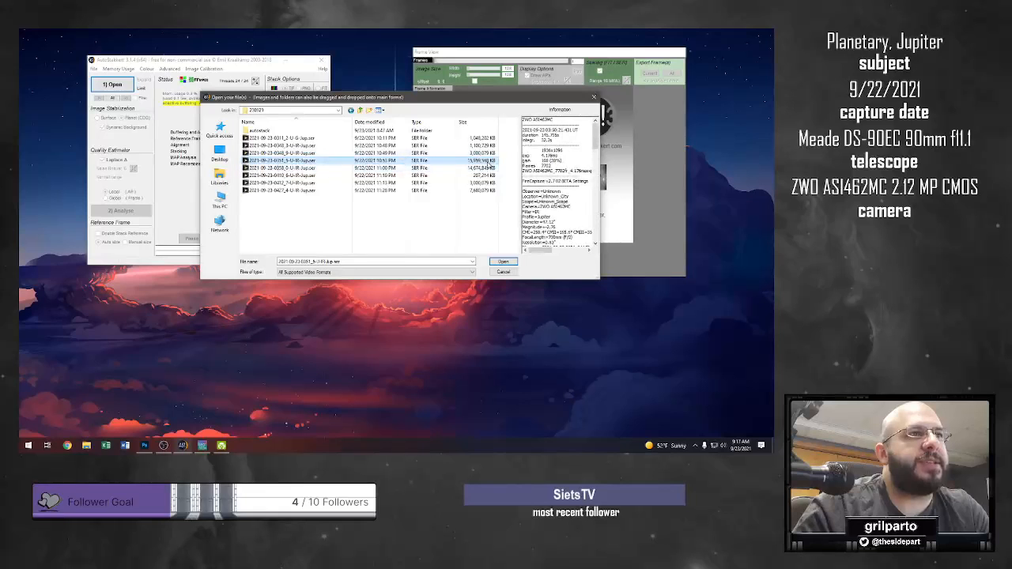
{"action": "left_click", "coordinate": [490, 152]}
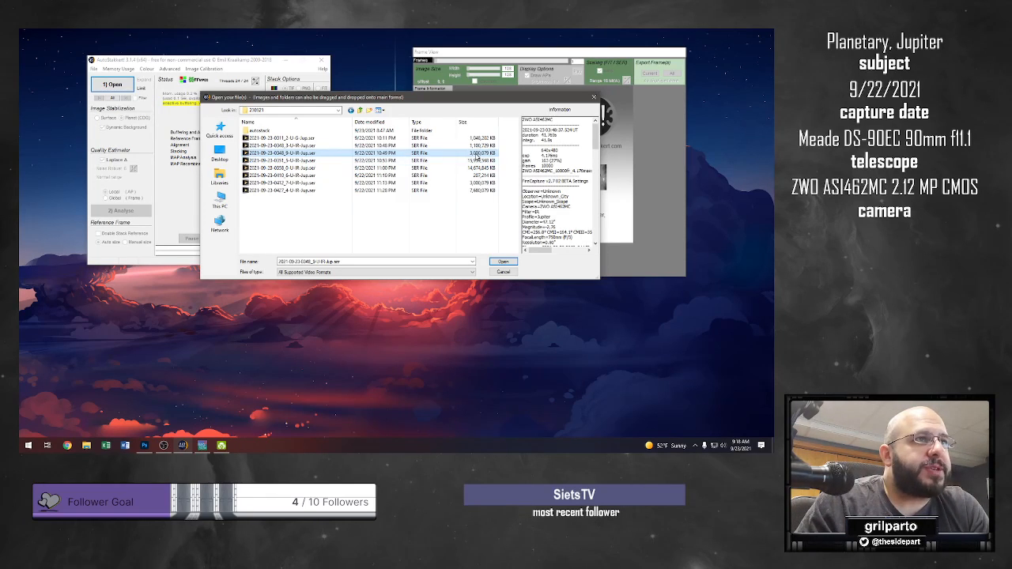
{"action": "left_click", "coordinate": [504, 261]}
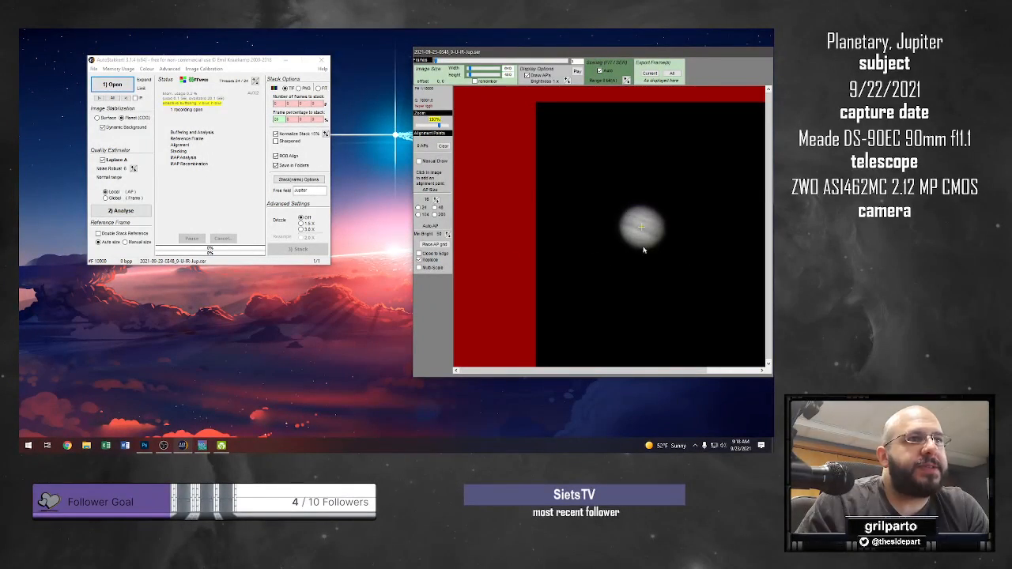
Reduce the image width and height to crop closely around Jupiter, and scrub through the recording's frames.
{"action": "mouse_move", "coordinate": [436, 62]}
{"action": "left_mouse_down"}
{"action": "mouse_move", "coordinate": [577, 67]}
{"action": "mouse_move", "coordinate": [448, 68]}
{"action": "left_mouse_up"}
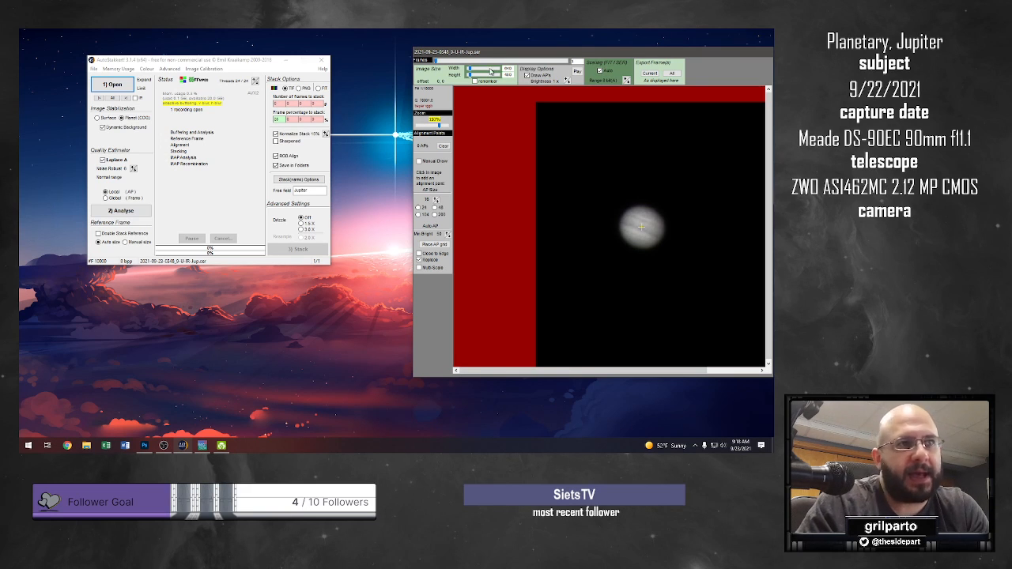
{"action": "left_click_drag", "start_coordinate": [469, 70], "coordinate": [463, 77]}
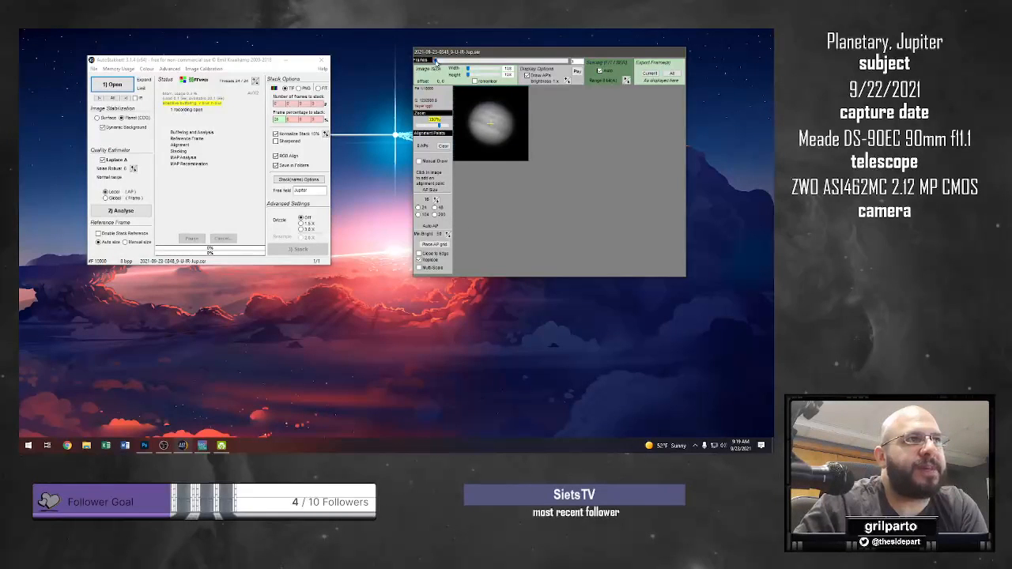
{"action": "left_click_drag", "start_coordinate": [436, 62], "coordinate": [578, 61]}
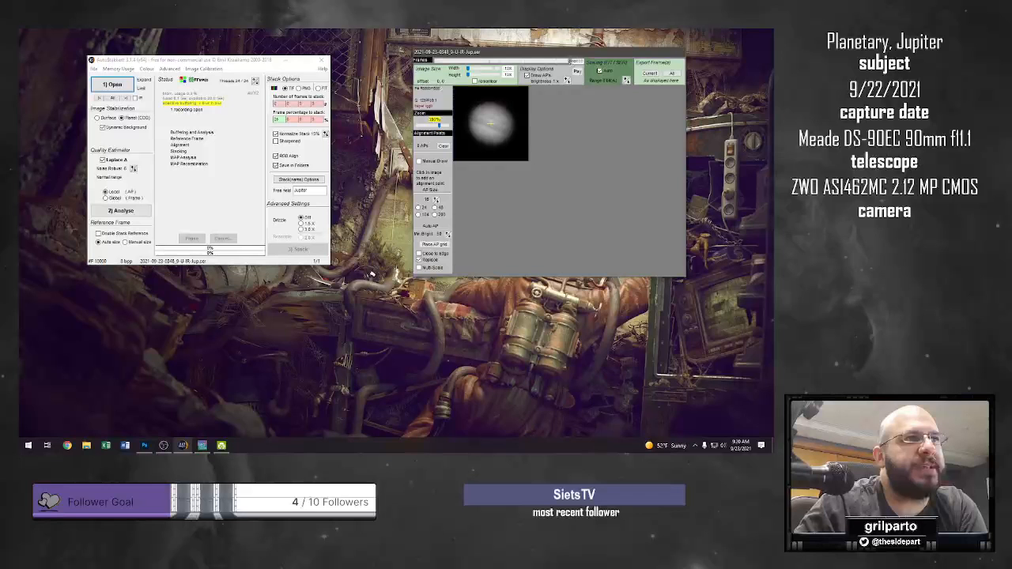
{"action": "left_click_drag", "start_coordinate": [489, 64], "coordinate": [541, 63]}
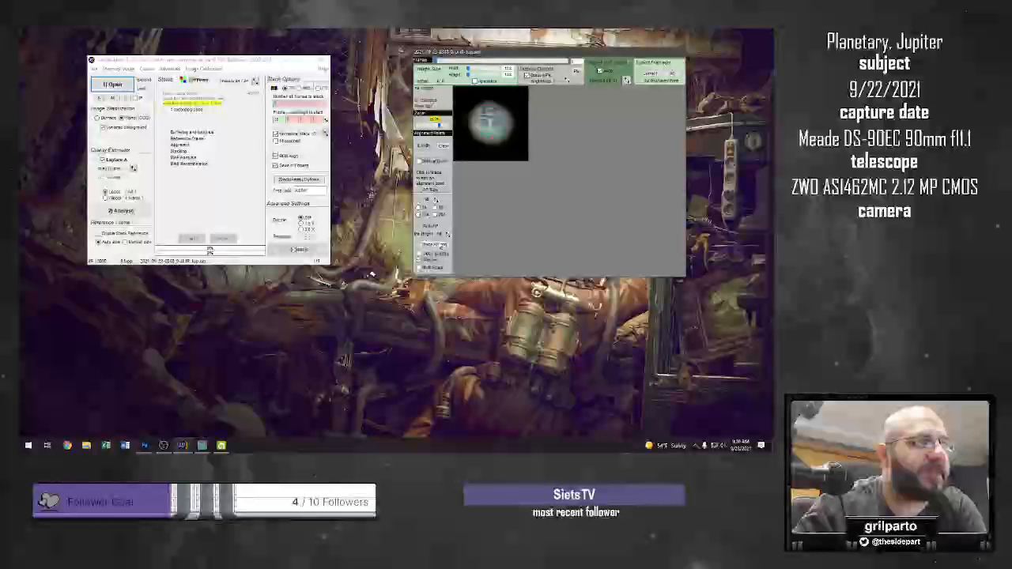
Try alignment-point grids of different AP sizes on Jupiter and keep the grid with AP size 24.
{"action": "left_click", "coordinate": [435, 245]}
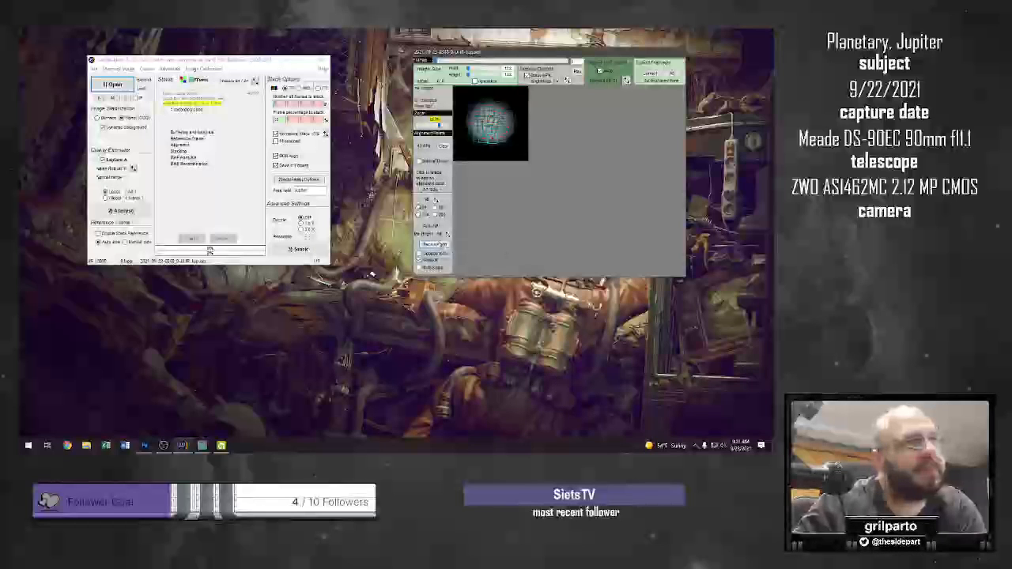
{"action": "left_click", "coordinate": [434, 246]}
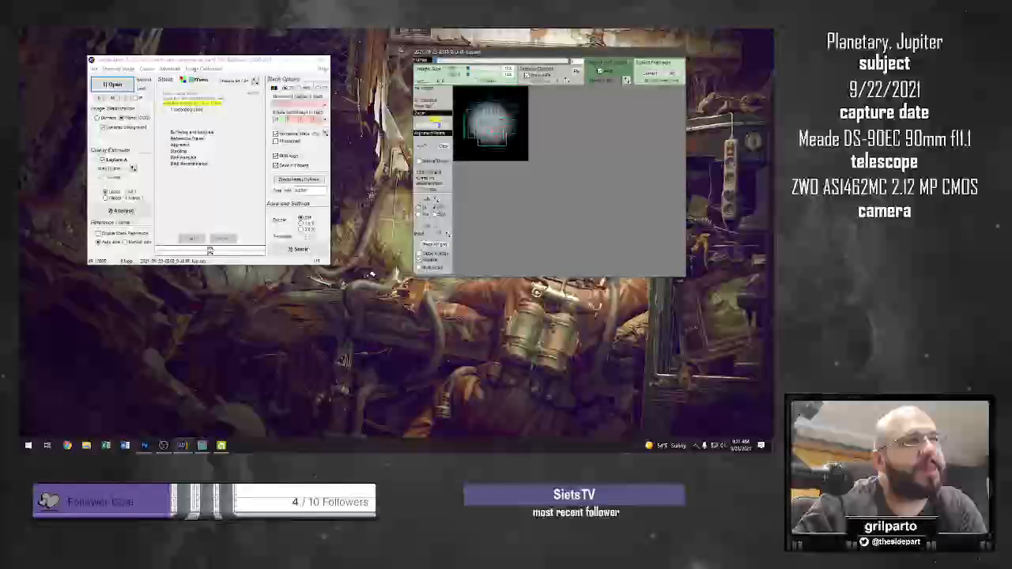
{"action": "left_click", "coordinate": [443, 246]}
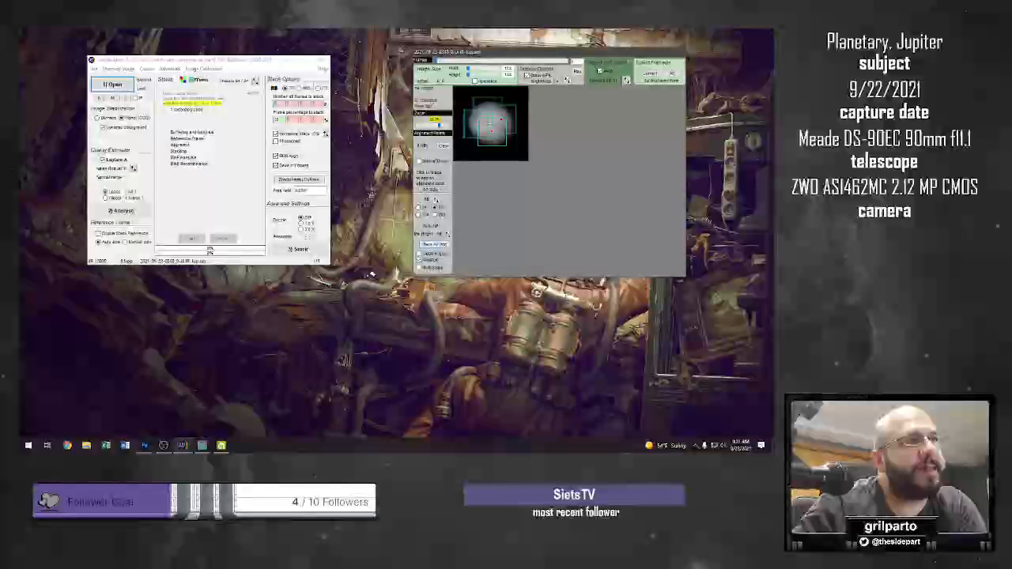
{"action": "left_click", "coordinate": [434, 245]}
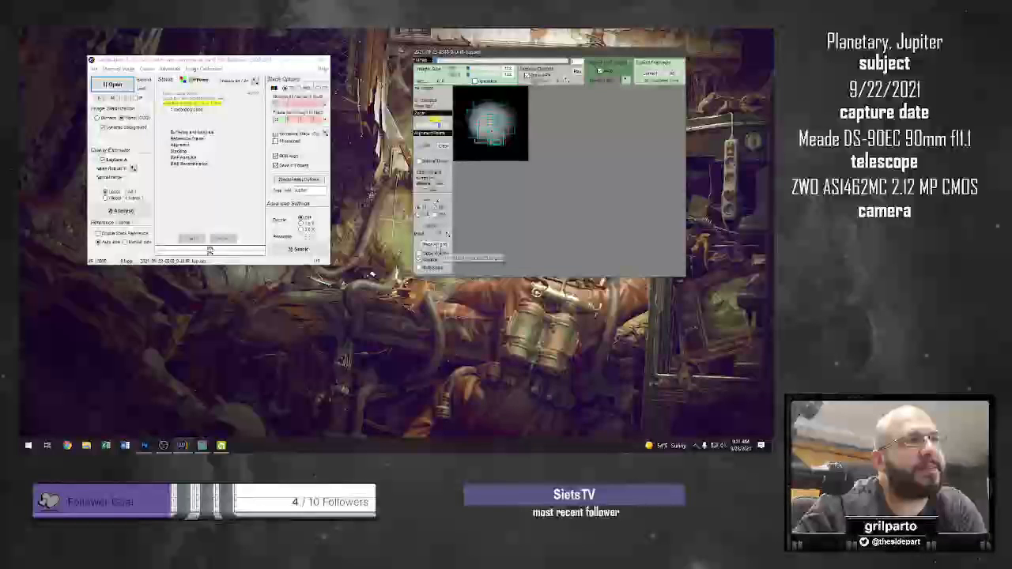
{"action": "left_click", "coordinate": [437, 246]}
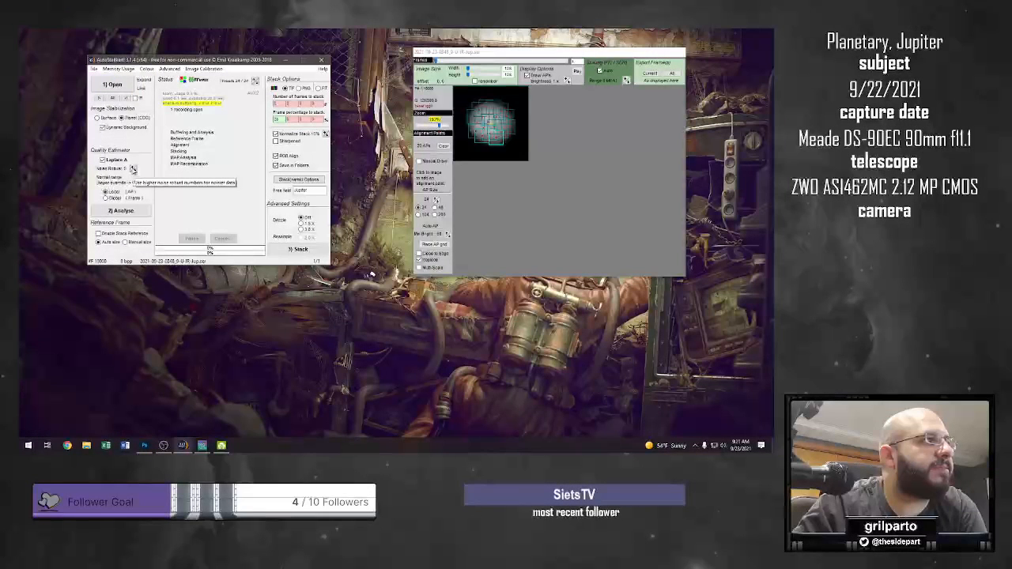
Analyse the recording with Noise Robust set to 4 and Double Stack Reference enabled.
{"action": "left_click", "coordinate": [134, 171]}
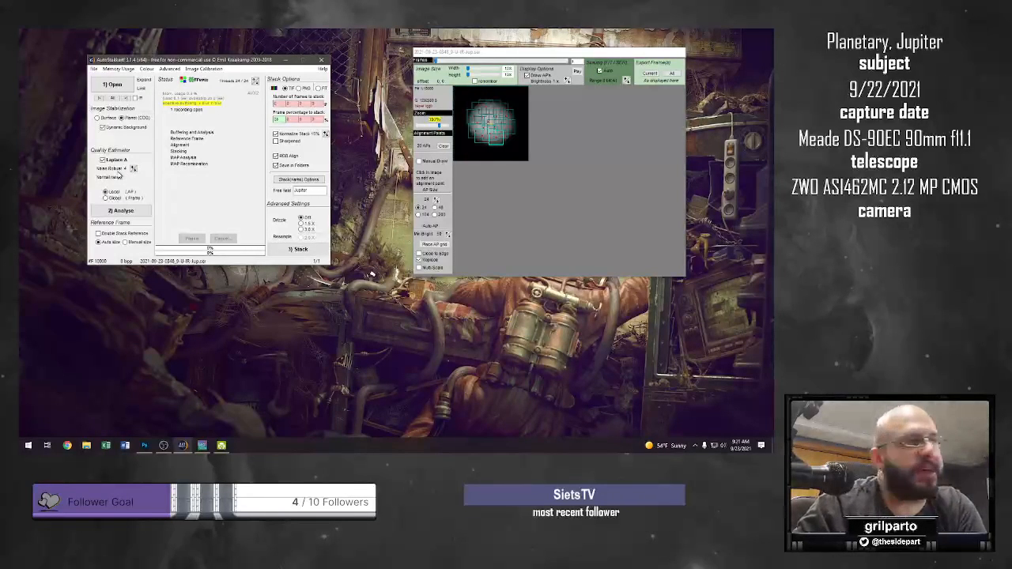
{"action": "left_click", "coordinate": [475, 103]}
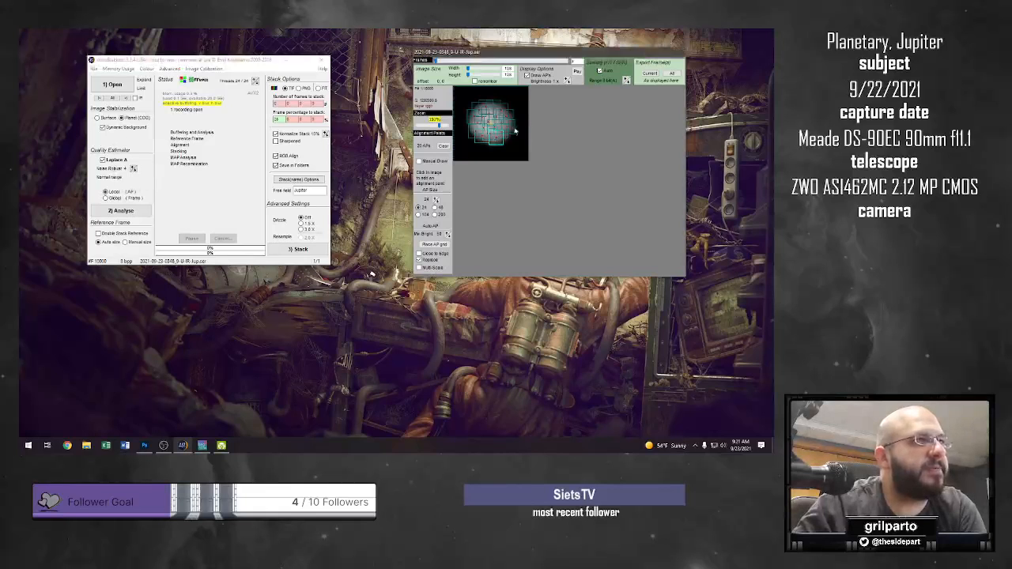
{"action": "left_click", "coordinate": [99, 234]}
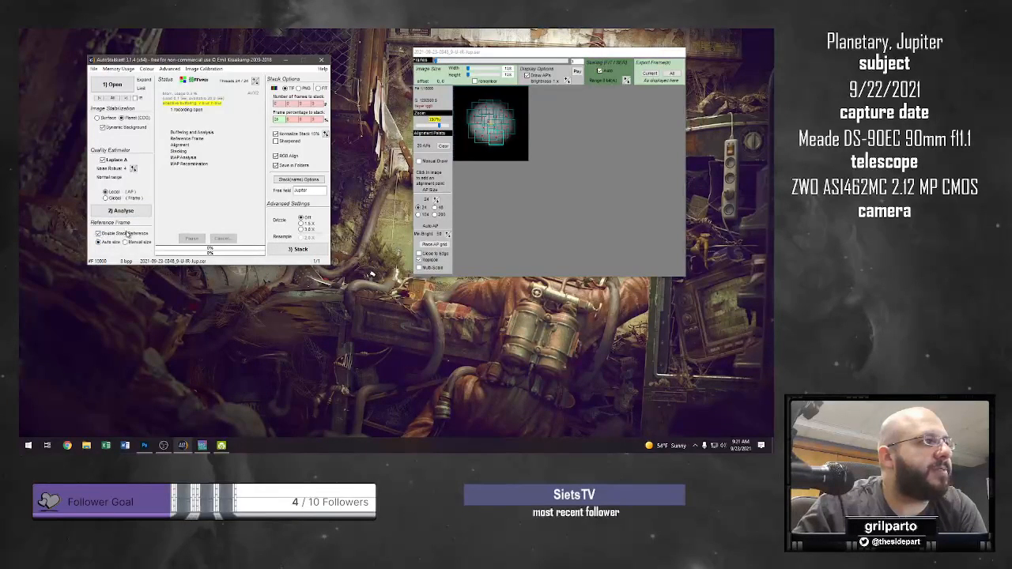
{"action": "left_click", "coordinate": [131, 212]}
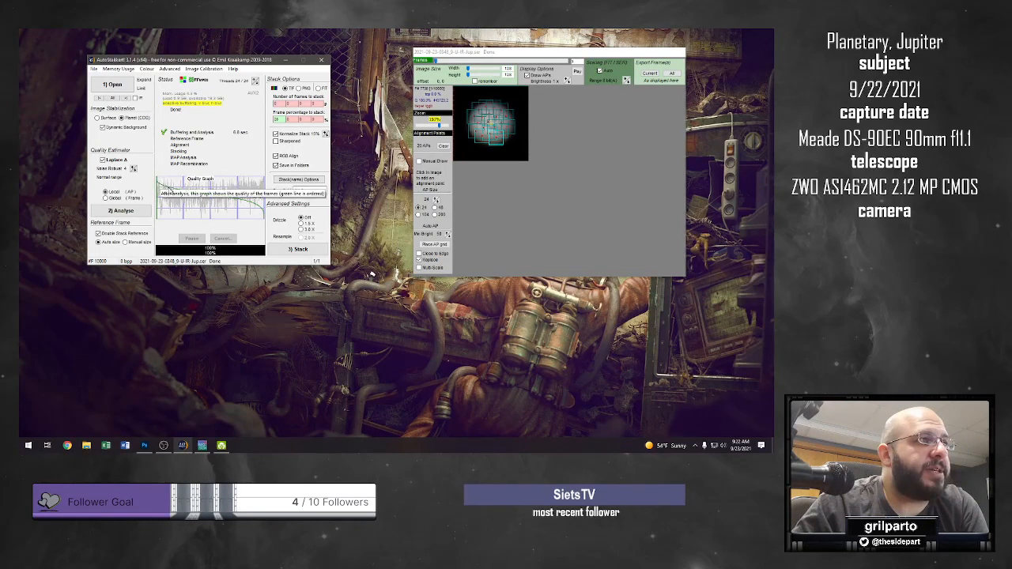
Examine the quality graph and the quality-sorted frames to judge what share of frames is worth stacking.
{"action": "mouse_move", "coordinate": [207, 198]}
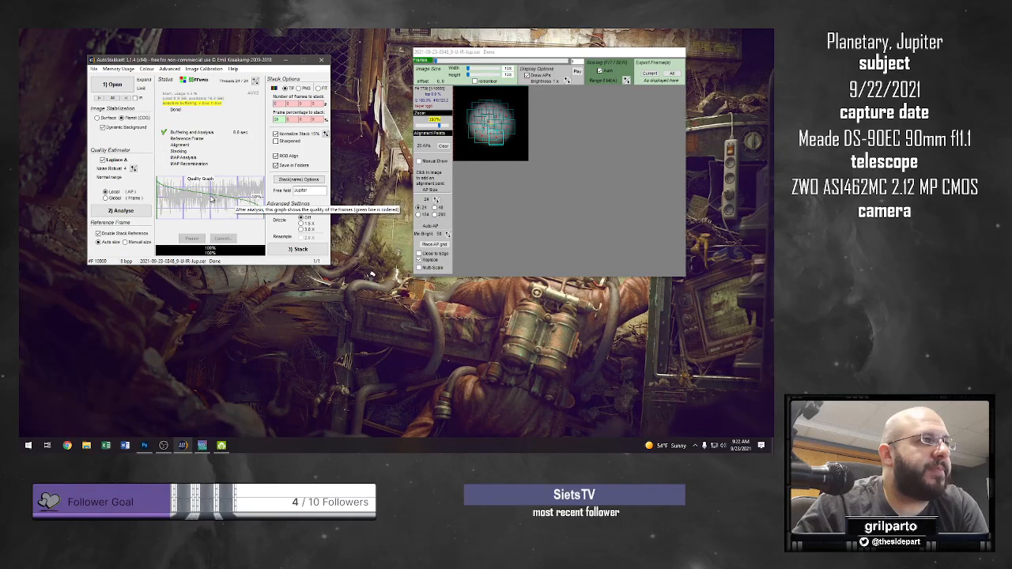
{"action": "left_click", "coordinate": [211, 198]}
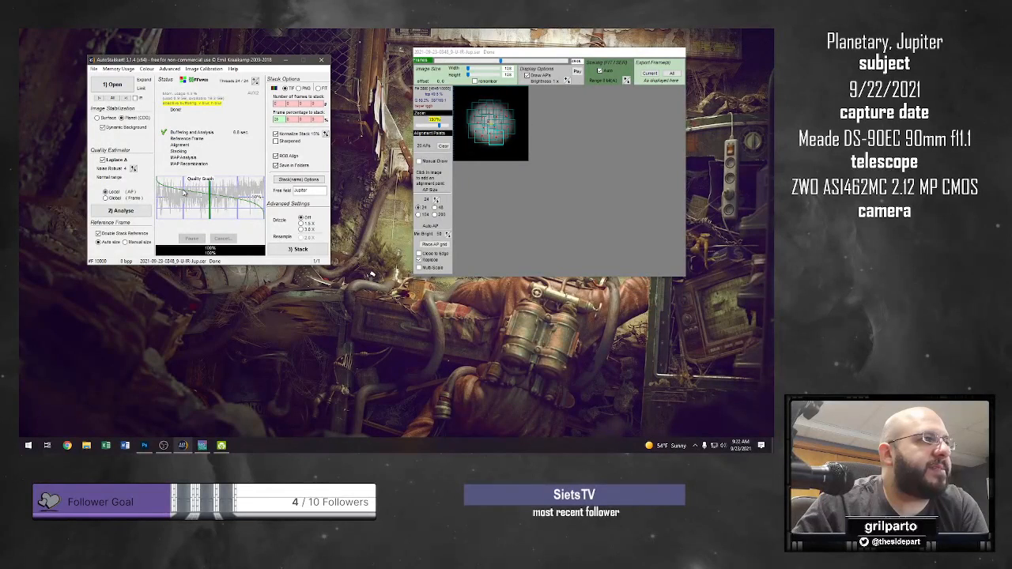
{"action": "left_click", "coordinate": [183, 192]}
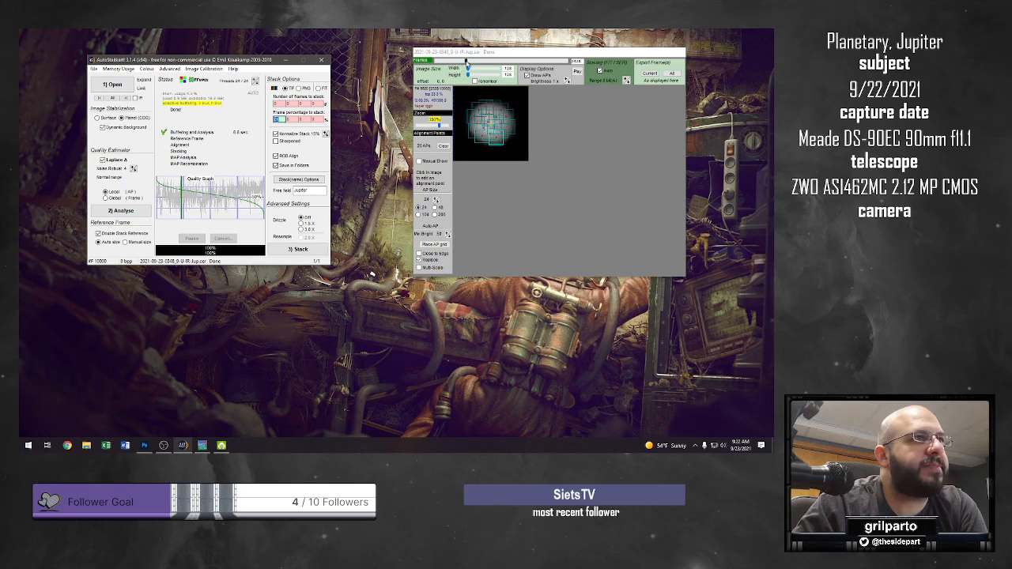
{"action": "left_click_drag", "start_coordinate": [466, 62], "coordinate": [452, 63]}
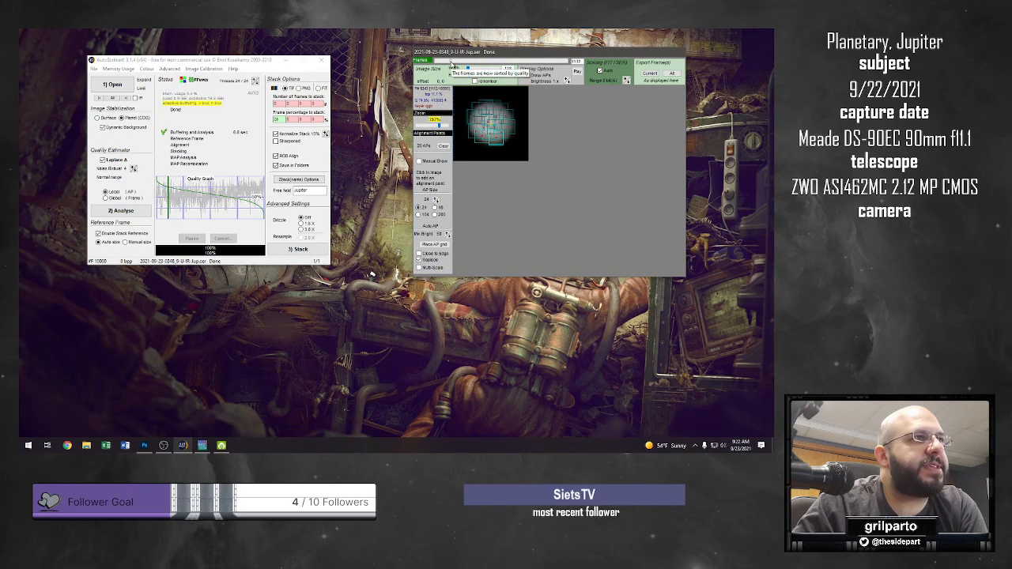
{"action": "left_click_drag", "start_coordinate": [452, 63], "coordinate": [449, 64]}
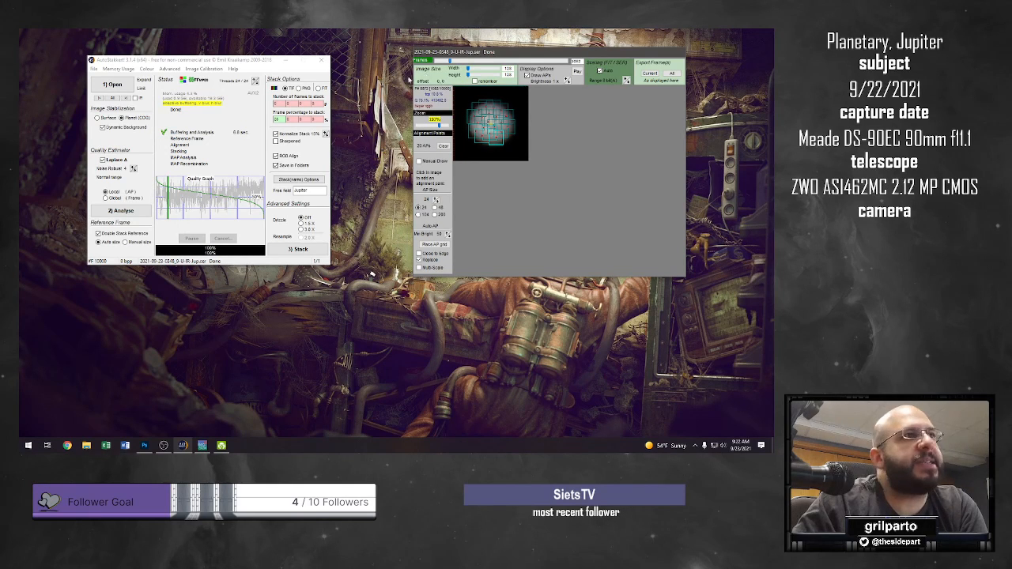
{"action": "mouse_move", "coordinate": [451, 63]}
{"action": "left_mouse_down"}
{"action": "mouse_move", "coordinate": [463, 62]}
{"action": "mouse_move", "coordinate": [435, 63]}
{"action": "mouse_move", "coordinate": [461, 72]}
{"action": "mouse_move", "coordinate": [454, 74]}
{"action": "left_mouse_up"}
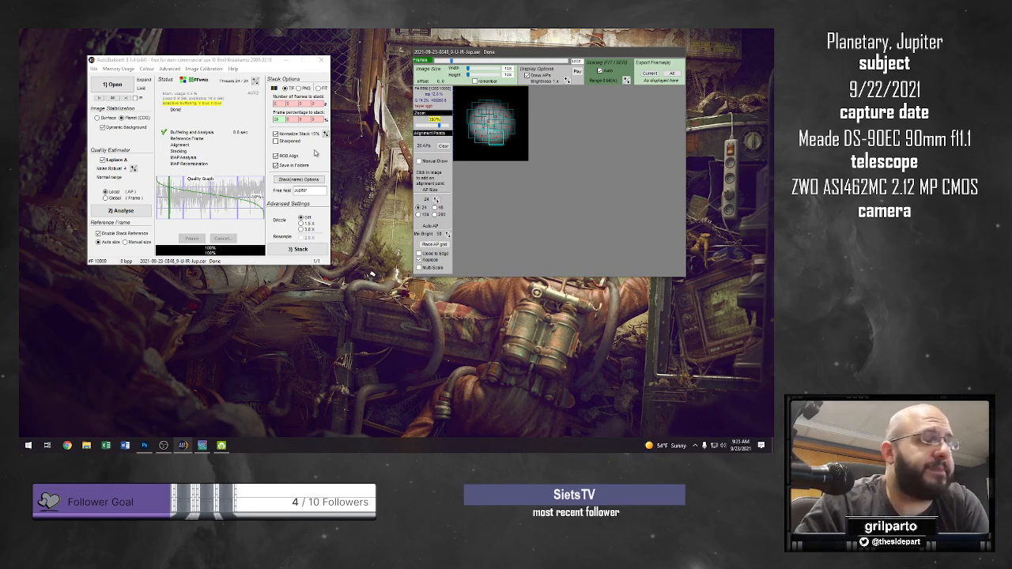
Set a lower first frame percentage to stack and enable the sharpened output.
{"action": "left_click", "coordinate": [251, 124]}
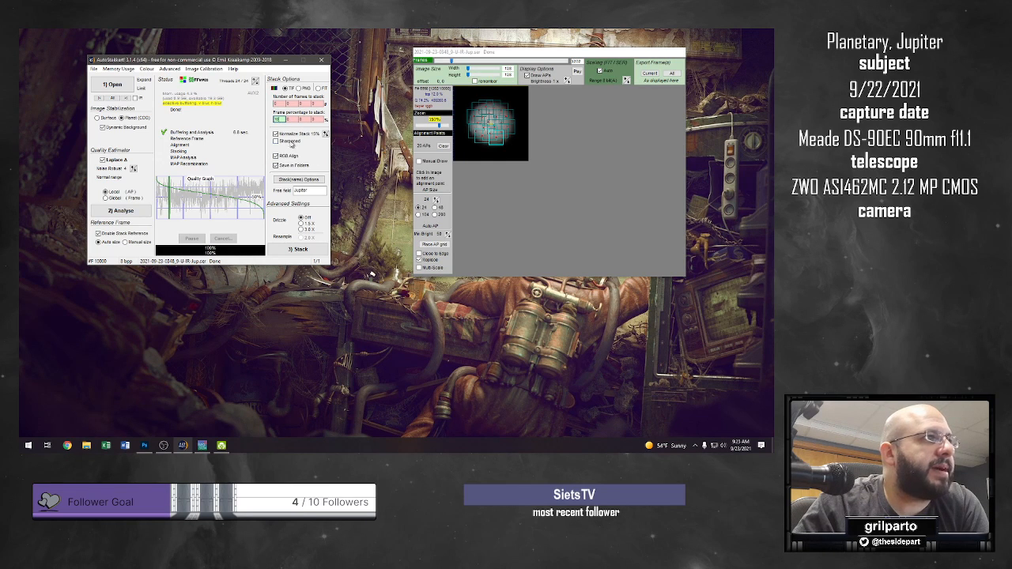
{"action": "left_click", "coordinate": [290, 141]}
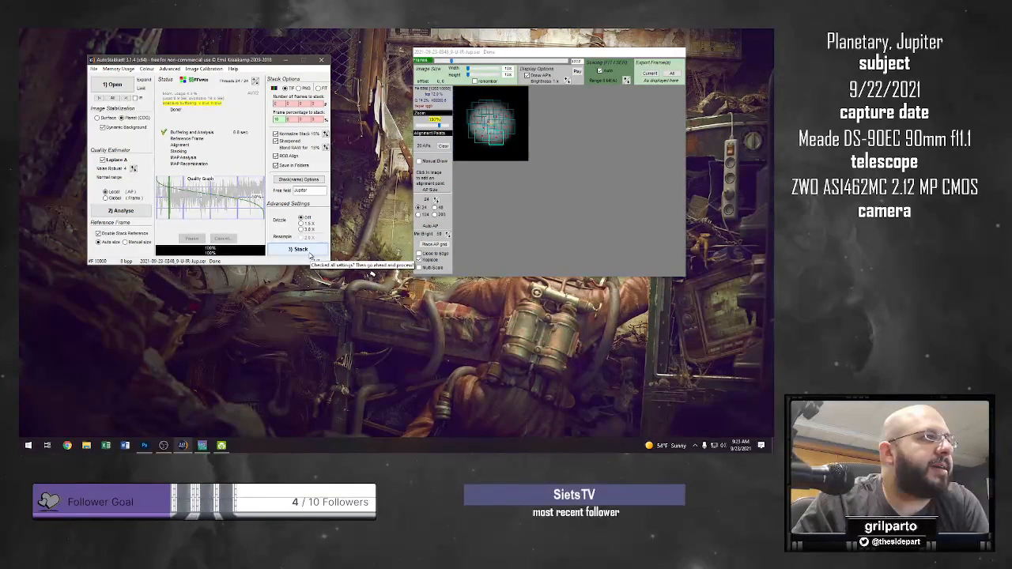
Keep the finished stack set to open in RegiStax for wavelet editing and stack the chosen percentage of frames.
{"action": "left_click", "coordinate": [298, 179]}
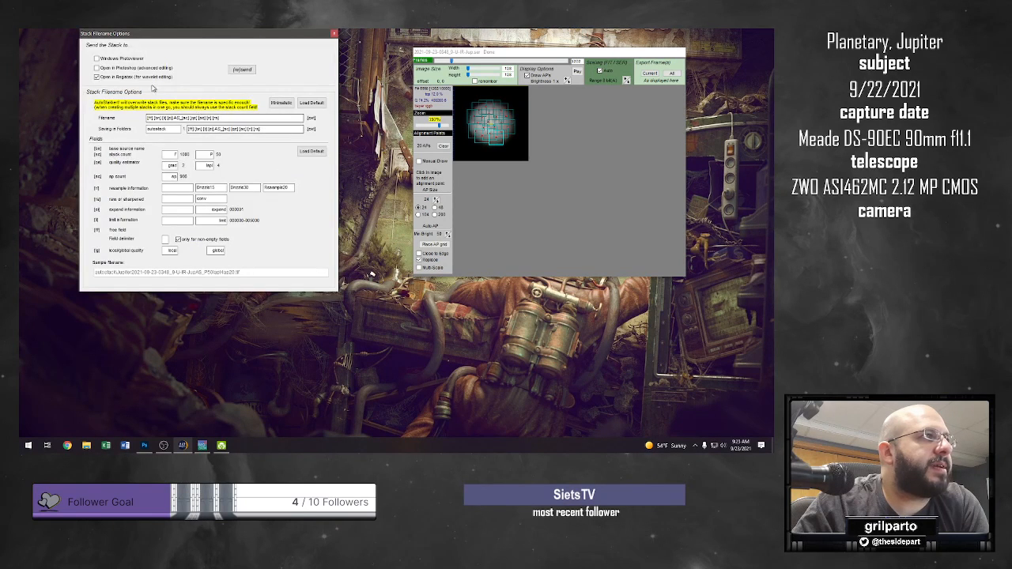
{"action": "left_click", "coordinate": [97, 77]}
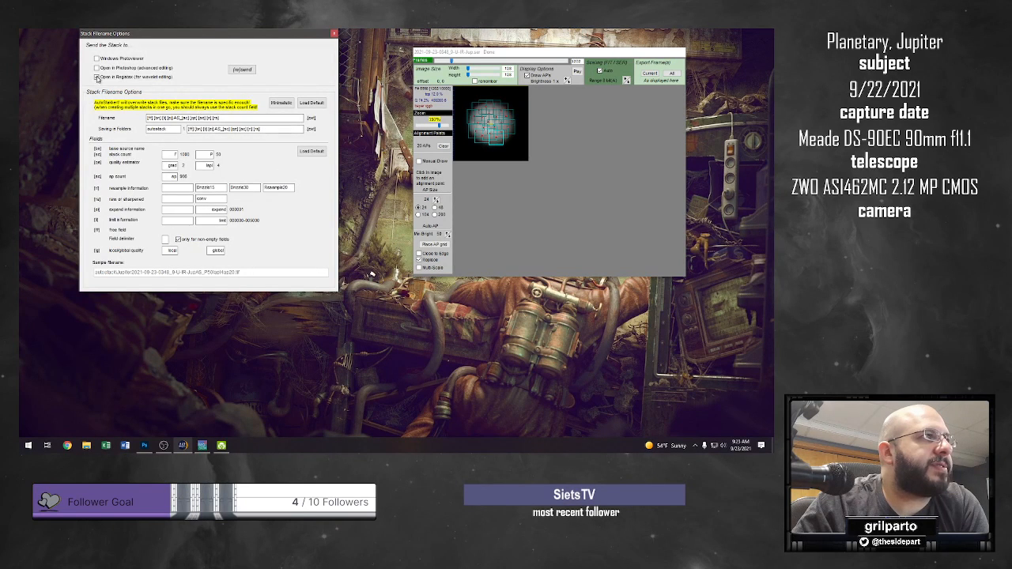
{"action": "left_click", "coordinate": [334, 35]}
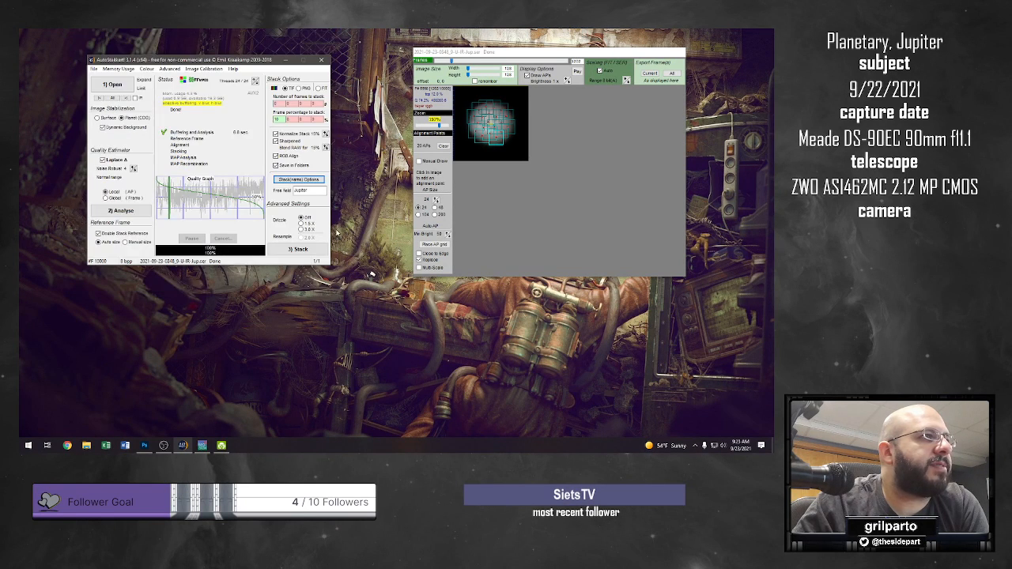
{"action": "left_click", "coordinate": [301, 249]}
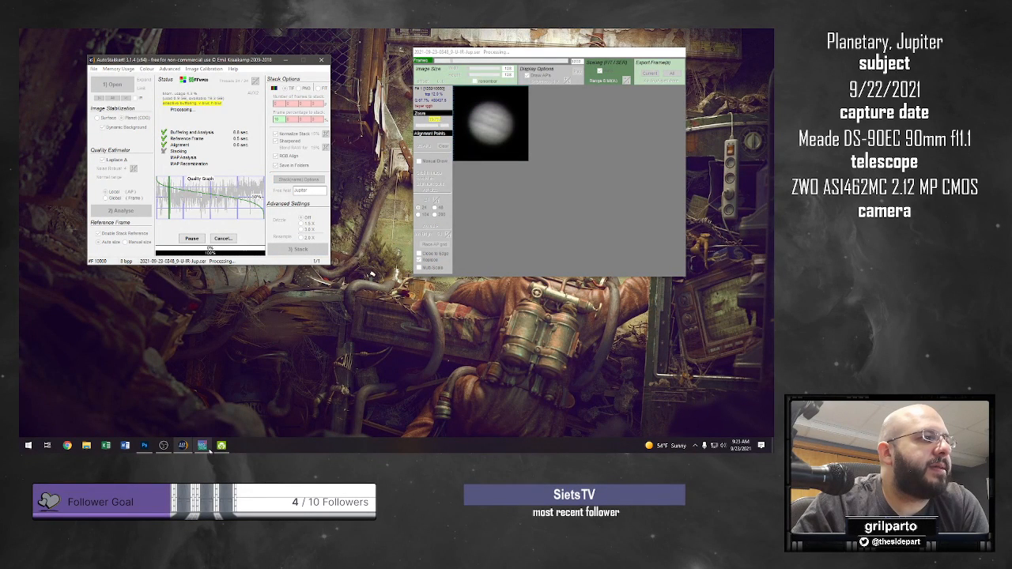
Switch to RegiStax and open a zoomed view of the stacked Jupiter, placed near the original image.
{"action": "mouse_move", "coordinate": [203, 449]}
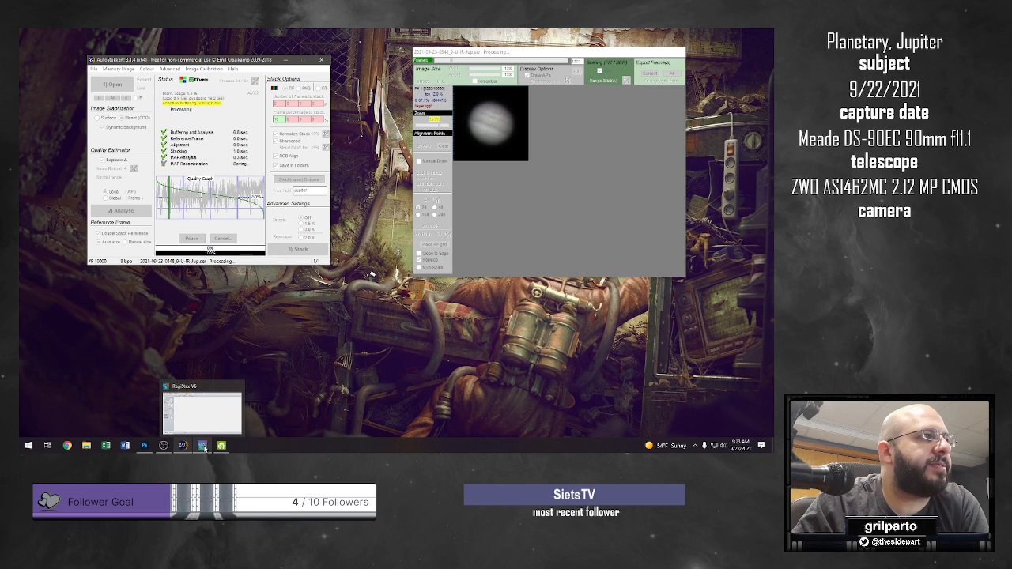
{"action": "left_click", "coordinate": [203, 449]}
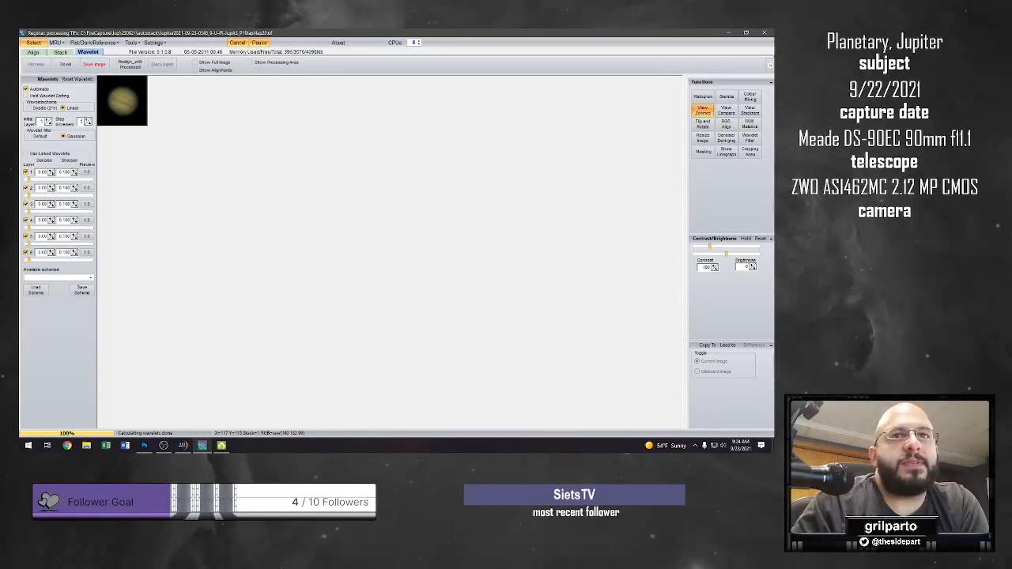
{"action": "left_click", "coordinate": [702, 111]}
{"action": "left_click_drag", "start_coordinate": [492, 135], "coordinate": [299, 136]}
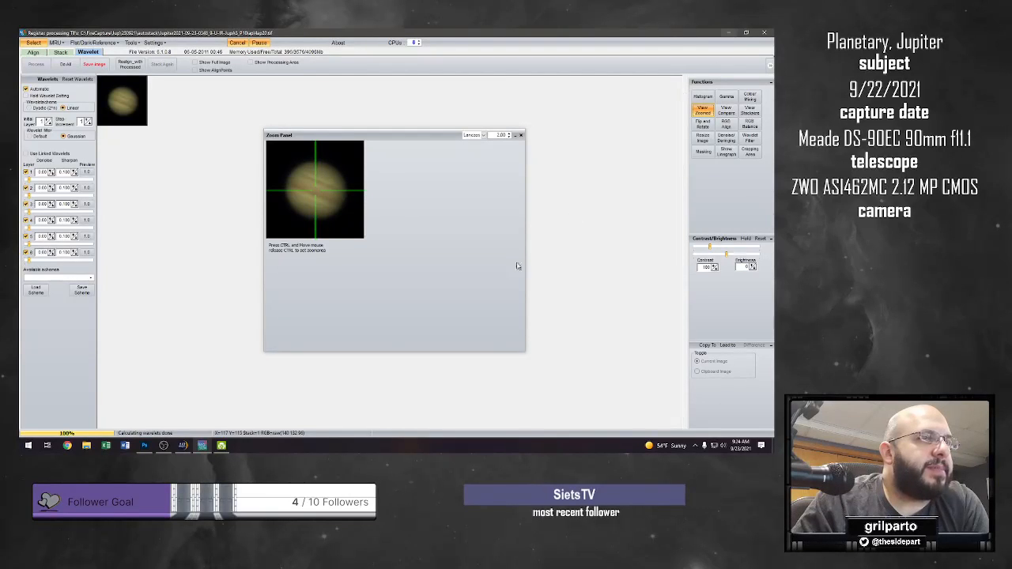
Switch to AutoStakkert to compare the stack with the first raw frame cleared of alignment points, and return to RegiStax.
{"action": "left_click", "coordinate": [221, 446]}
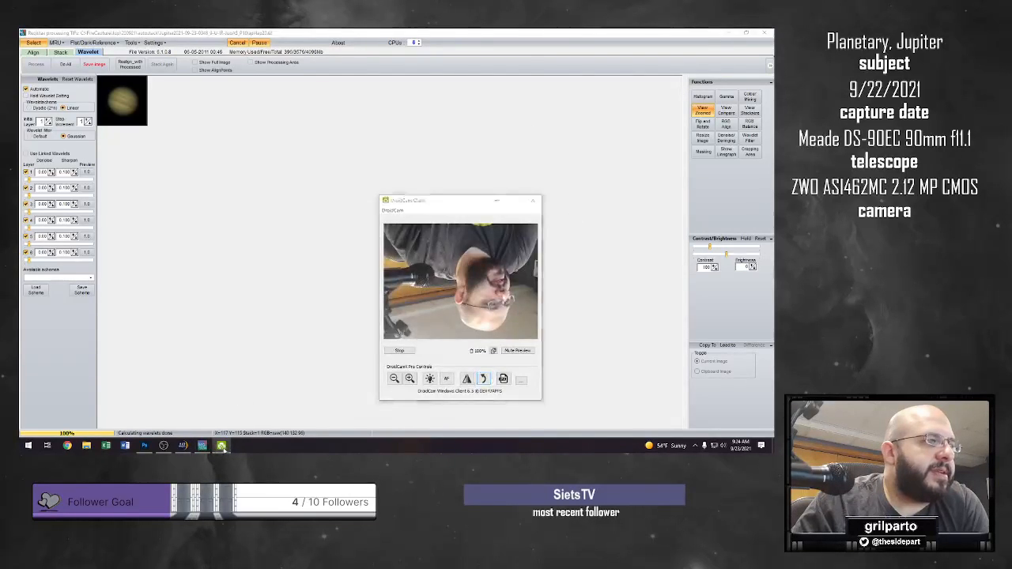
{"action": "left_click", "coordinate": [221, 446]}
{"action": "left_click", "coordinate": [182, 445]}
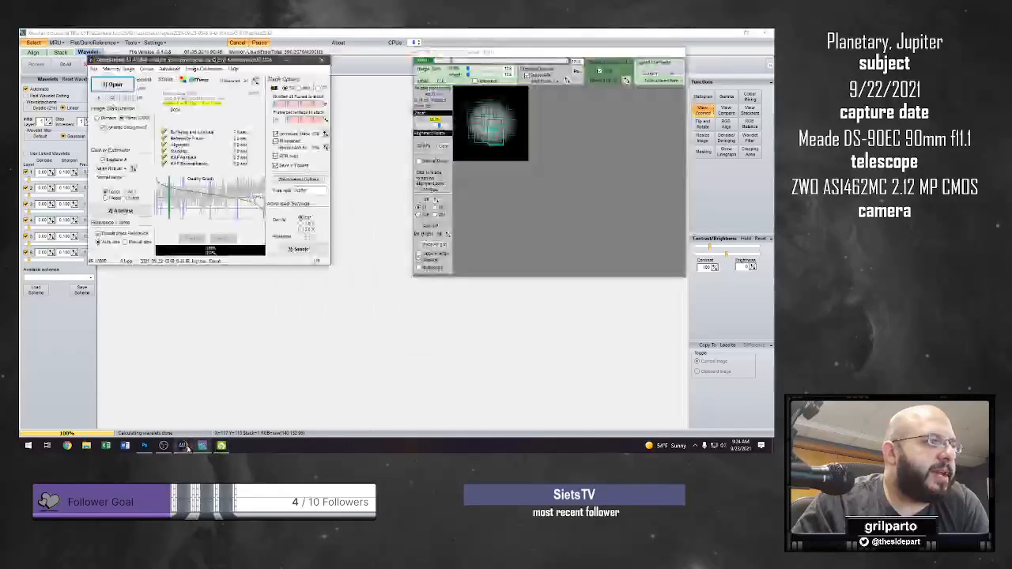
{"action": "left_click", "coordinate": [552, 187]}
{"action": "left_click_drag", "start_coordinate": [454, 62], "coordinate": [433, 64]}
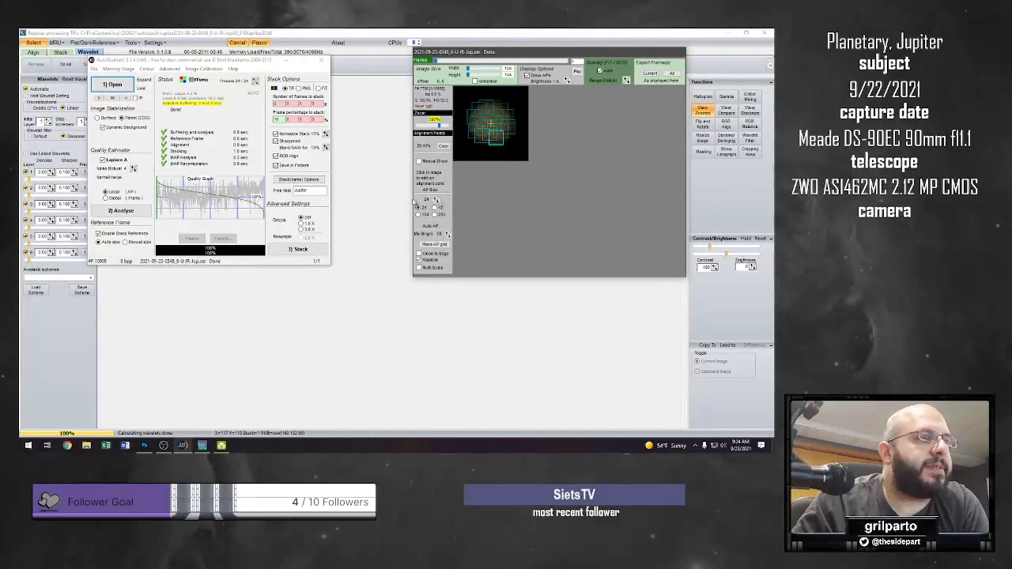
{"action": "left_click", "coordinate": [443, 146]}
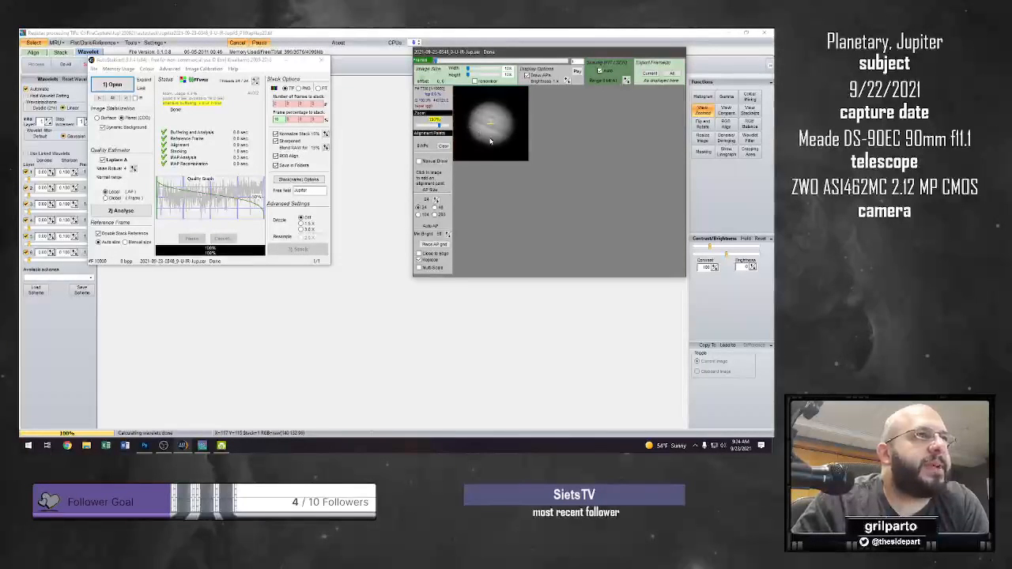
{"action": "left_click", "coordinate": [402, 194]}
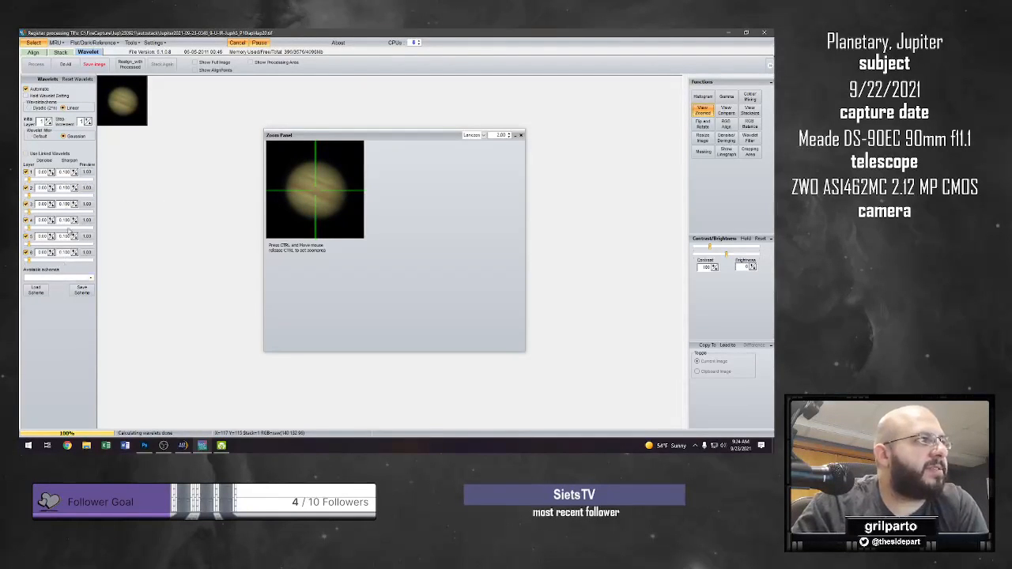
Preview which details each wavelet layer affects, and toggle layers 5 and 6 to judge their influence on Jupiter.
{"action": "left_click", "coordinate": [86, 172]}
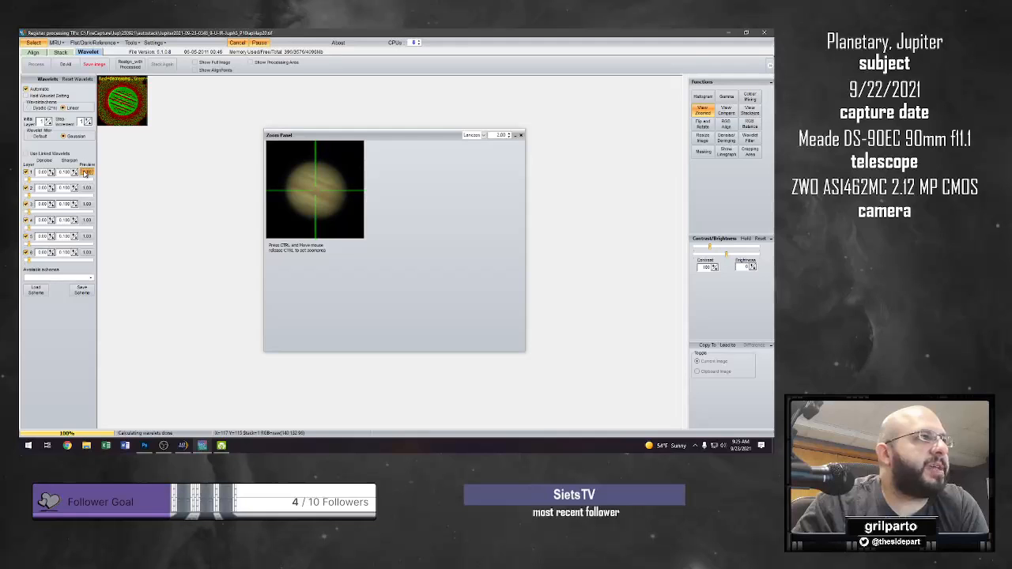
{"action": "left_click", "coordinate": [86, 172]}
{"action": "left_click", "coordinate": [86, 187]}
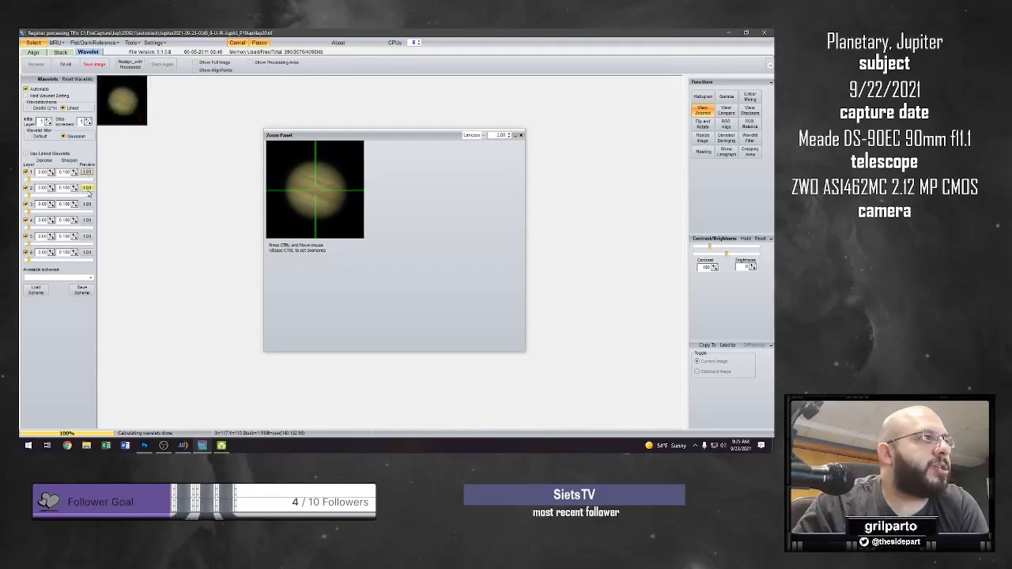
{"action": "left_click", "coordinate": [86, 187]}
{"action": "left_click", "coordinate": [86, 204]}
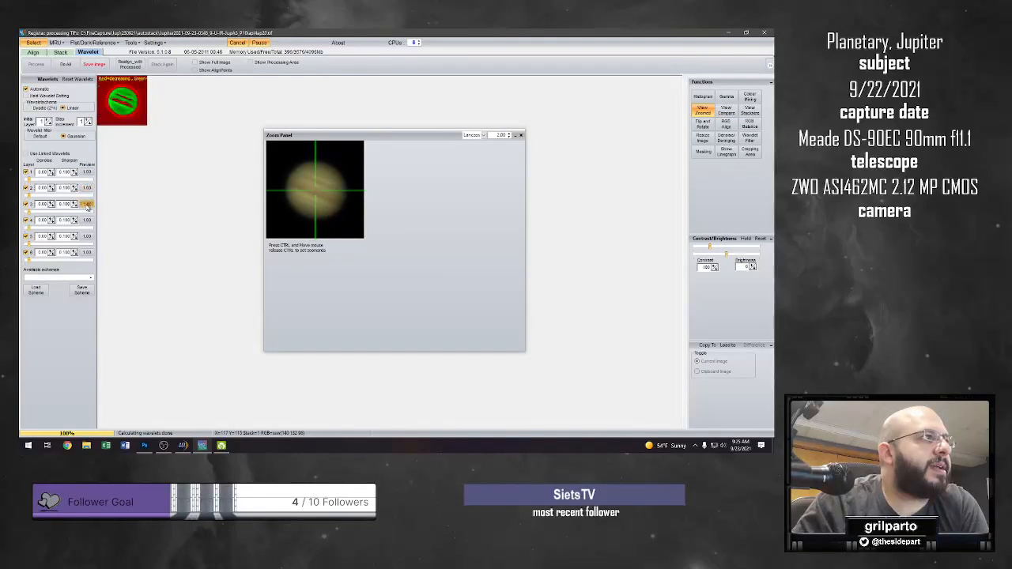
{"action": "left_click", "coordinate": [86, 204]}
{"action": "left_click", "coordinate": [86, 219]}
{"action": "left_click", "coordinate": [86, 220]}
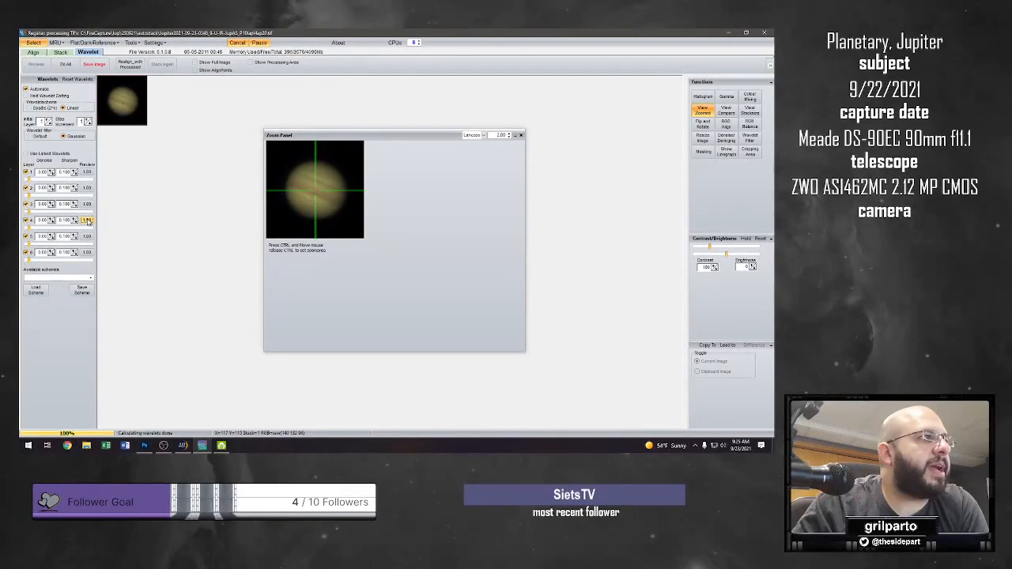
{"action": "left_click", "coordinate": [86, 236]}
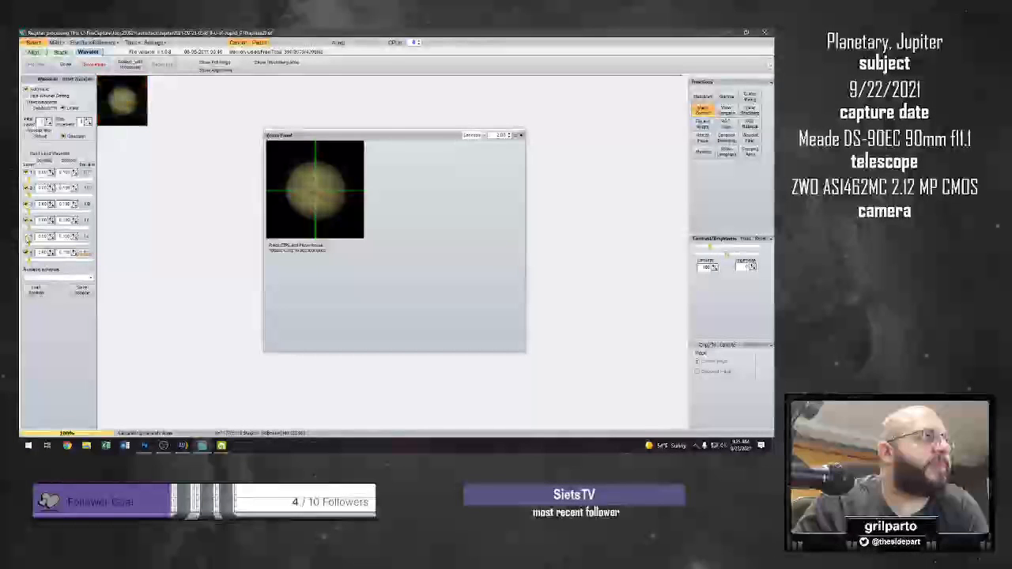
{"action": "left_click", "coordinate": [27, 237]}
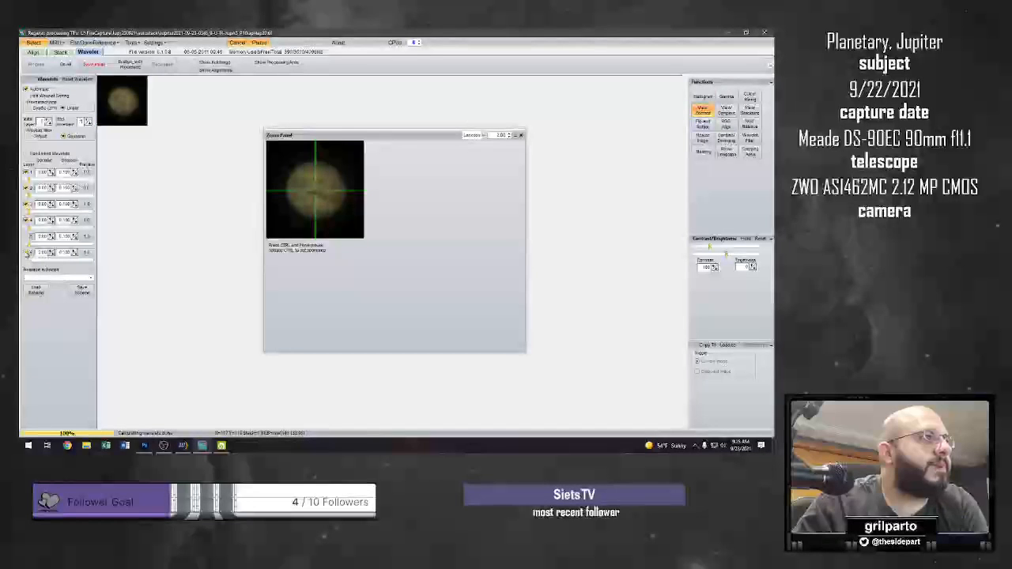
{"action": "left_click", "coordinate": [27, 252]}
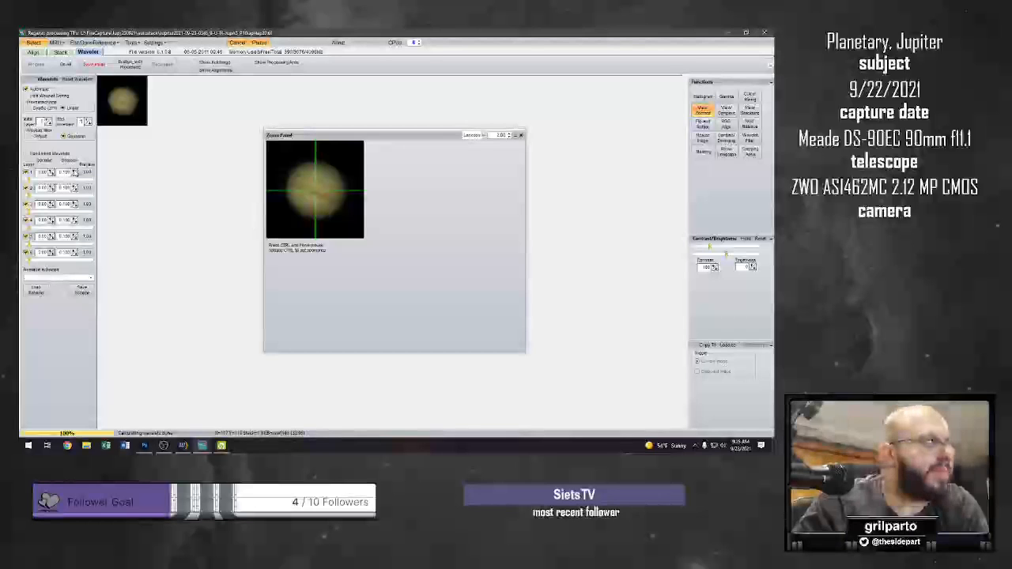
Set wavelet layer 1 to sharpen 0.250 and denoise 0.05, and raise its strength to bring out Jupiter's bands.
{"action": "left_click", "coordinate": [75, 173]}
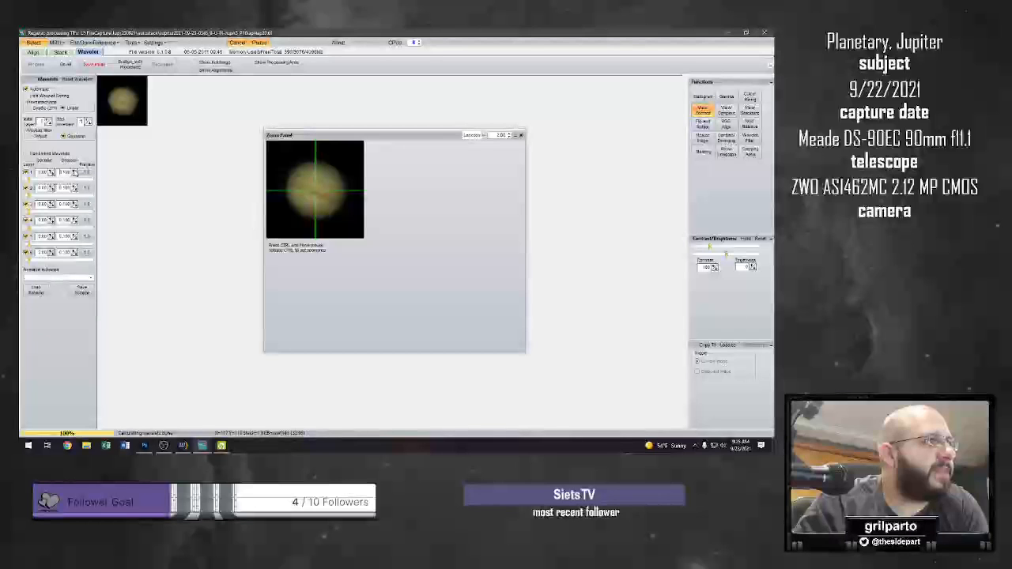
{"action": "left_click", "coordinate": [76, 172]}
{"action": "left_click", "coordinate": [76, 172]}
{"action": "left_click", "coordinate": [75, 173]}
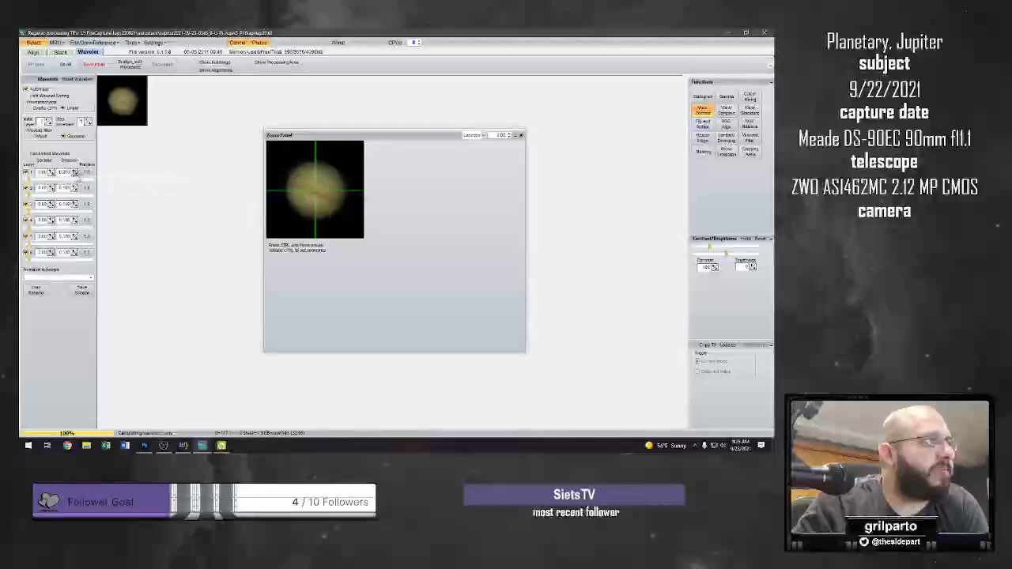
{"action": "left_click", "coordinate": [75, 173]}
{"action": "left_click", "coordinate": [75, 172]}
{"action": "left_click", "coordinate": [75, 172]}
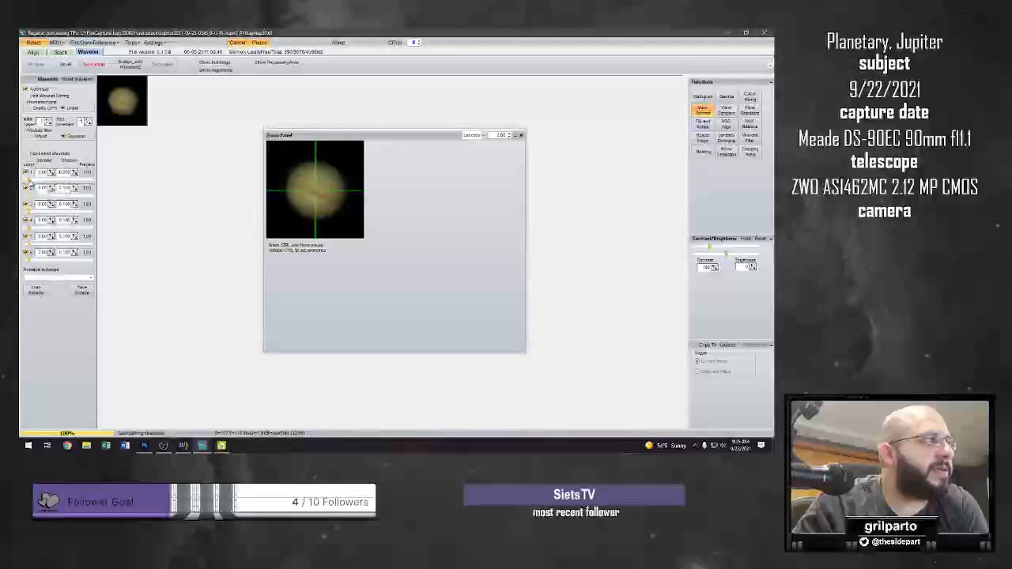
{"action": "left_click_drag", "start_coordinate": [32, 182], "coordinate": [38, 182]}
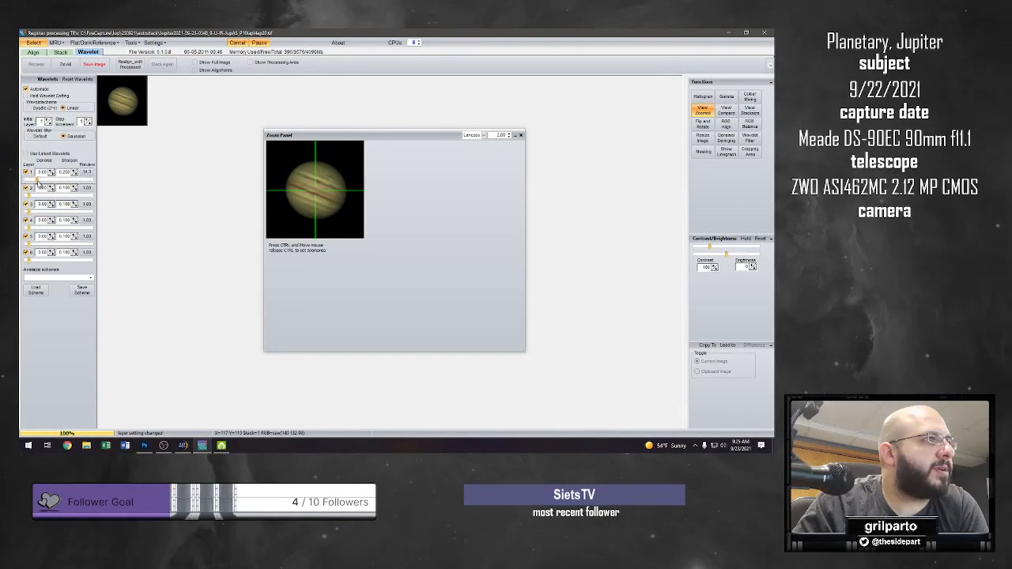
{"action": "left_click", "coordinate": [52, 171]}
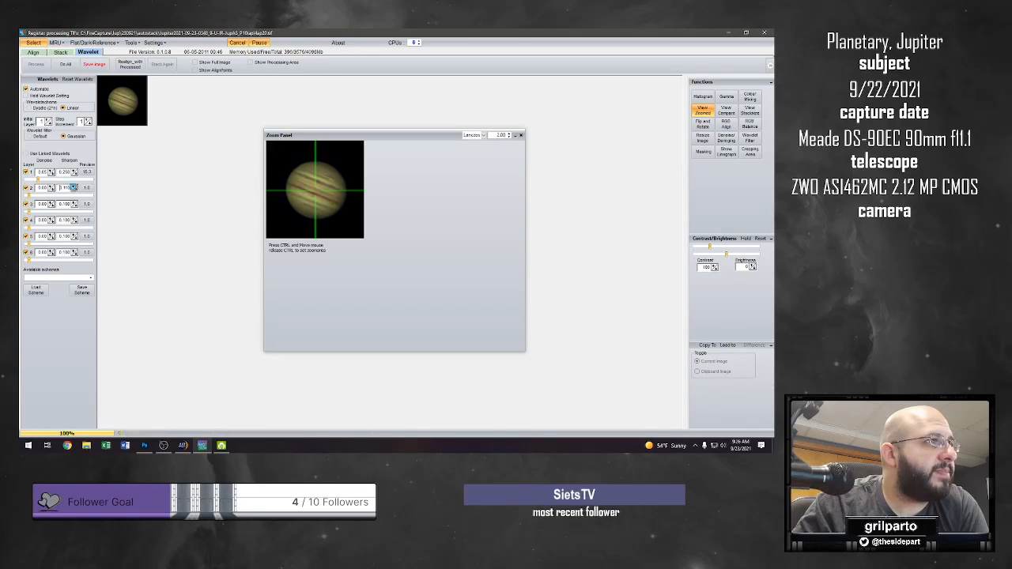
Set wavelet layer 2 to sharpen 0.130 and denoise 0.05, with a moderately increased strength.
{"action": "left_click", "coordinate": [28, 197]}
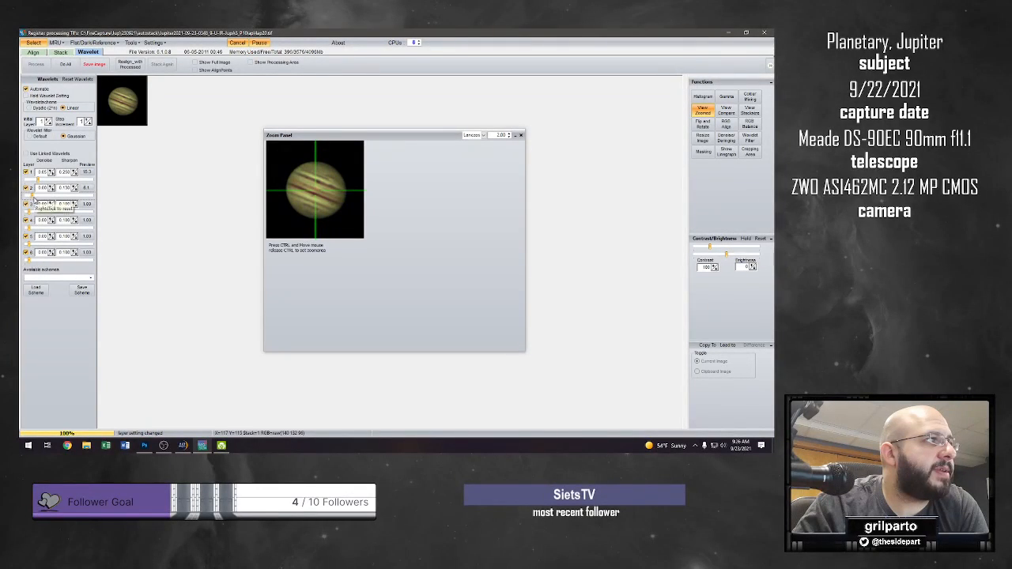
{"action": "left_click_drag", "start_coordinate": [32, 195], "coordinate": [32, 196]}
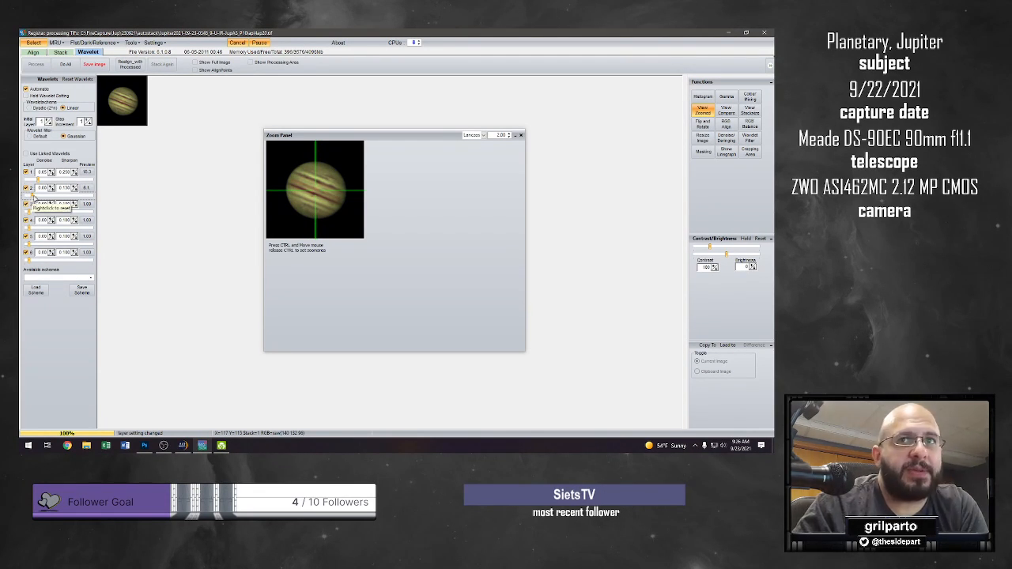
{"action": "left_click", "coordinate": [46, 187]}
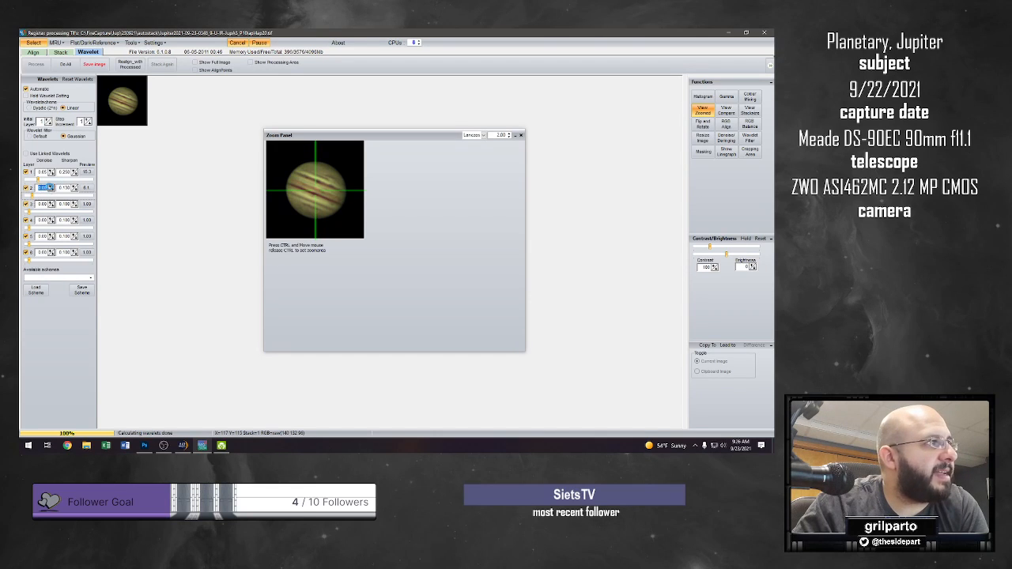
{"action": "left_click", "coordinate": [51, 187]}
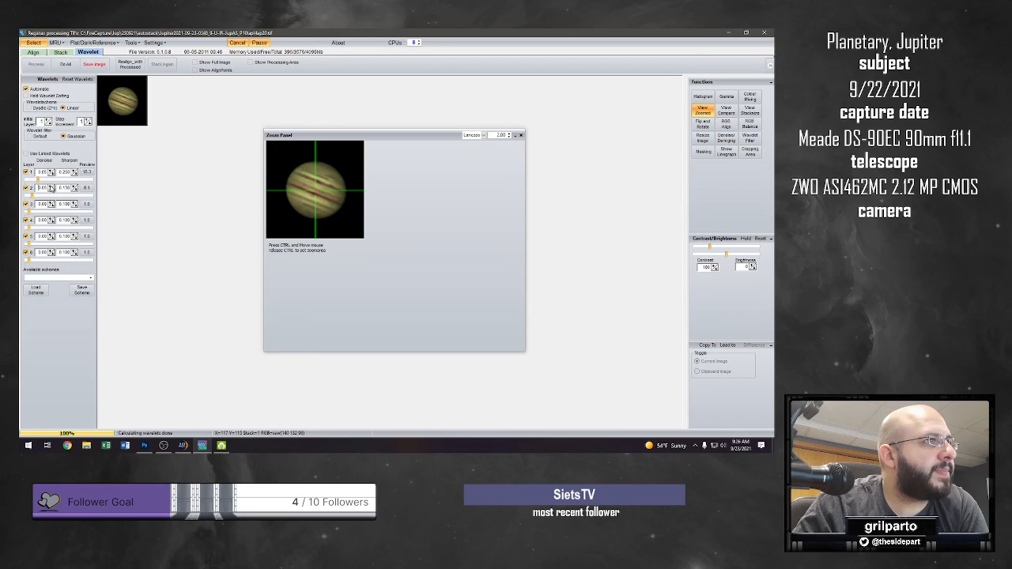
{"action": "left_click", "coordinate": [52, 189]}
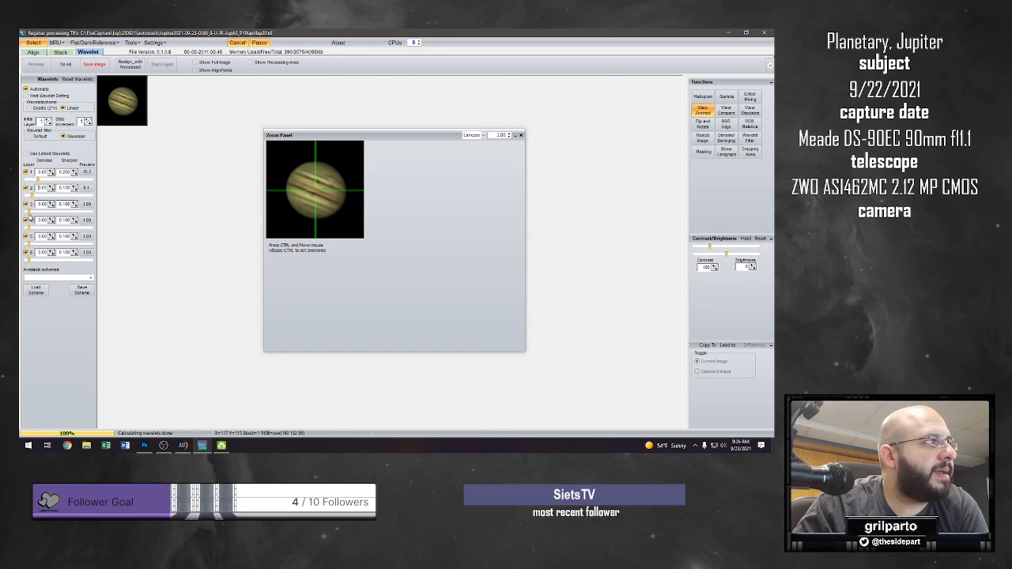
Preview wavelet layer 3, raise its sharpen value to about 0.200, and slightly increase its strength.
{"action": "left_click_drag", "start_coordinate": [30, 213], "coordinate": [30, 214]}
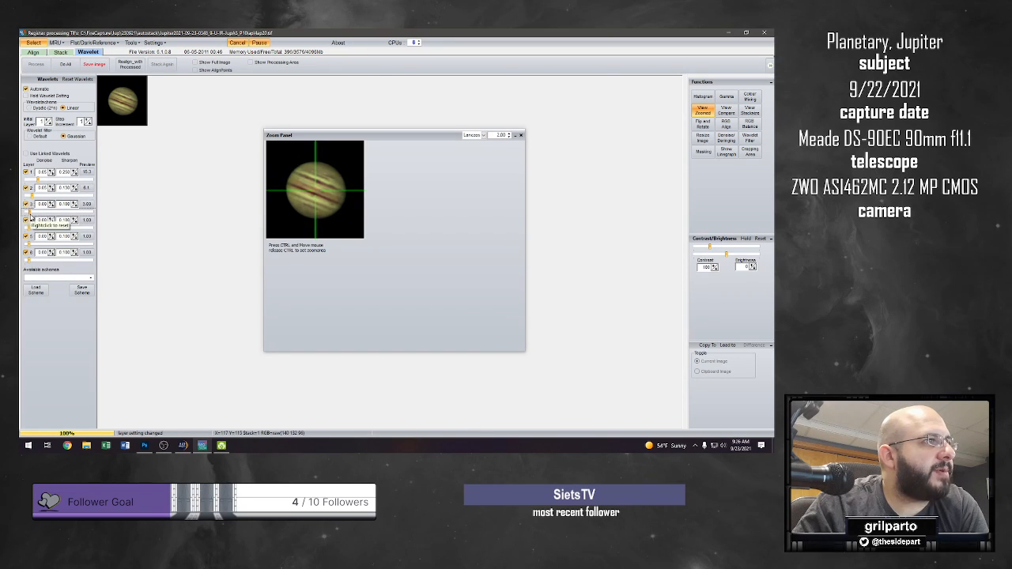
{"action": "left_click", "coordinate": [88, 205]}
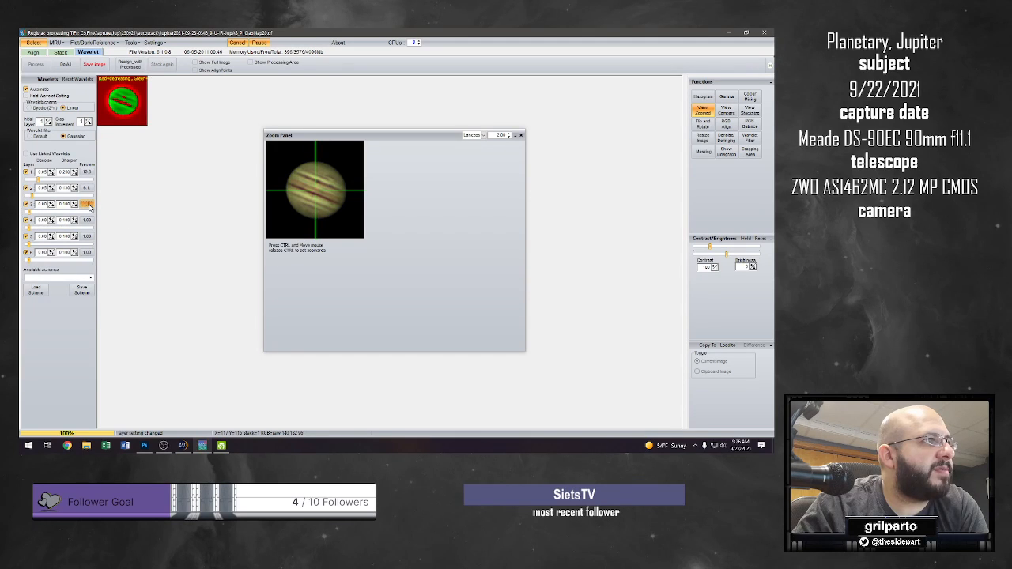
{"action": "left_click", "coordinate": [90, 208]}
{"action": "left_click", "coordinate": [75, 204]}
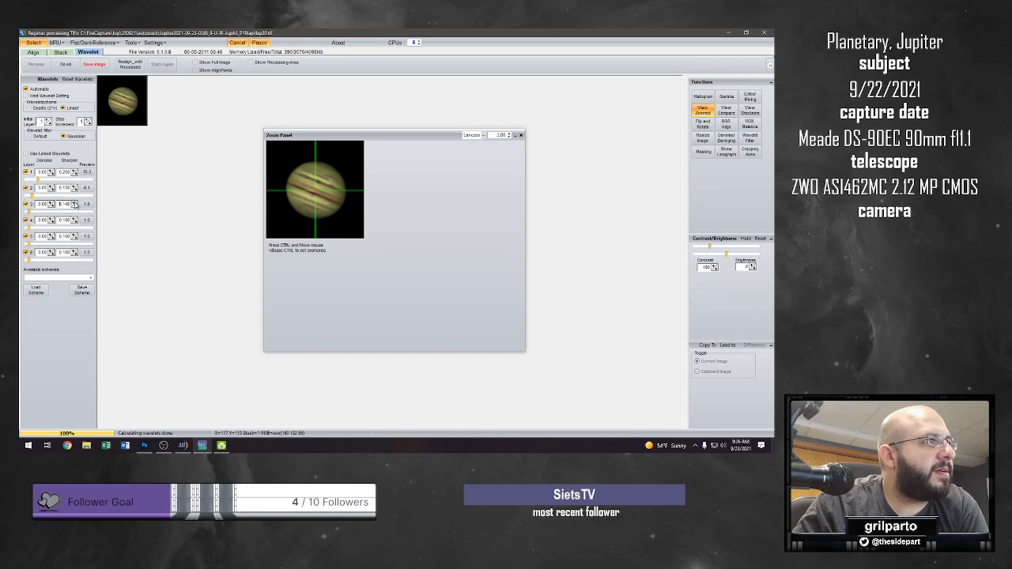
{"action": "left_click", "coordinate": [76, 204]}
{"action": "left_click", "coordinate": [75, 203]}
{"action": "left_click", "coordinate": [75, 203]}
{"action": "left_click", "coordinate": [76, 203]}
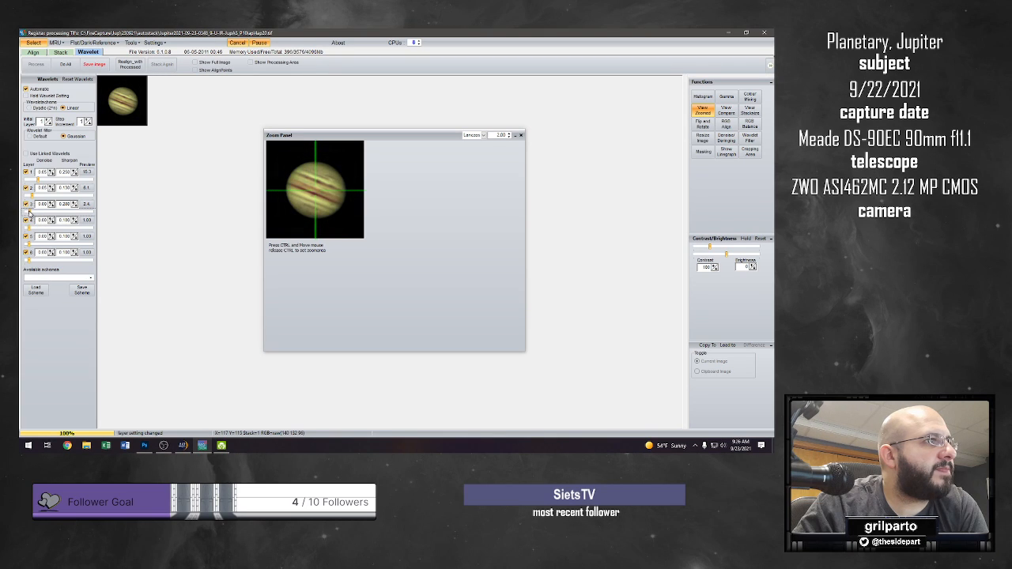
{"action": "left_click", "coordinate": [75, 207]}
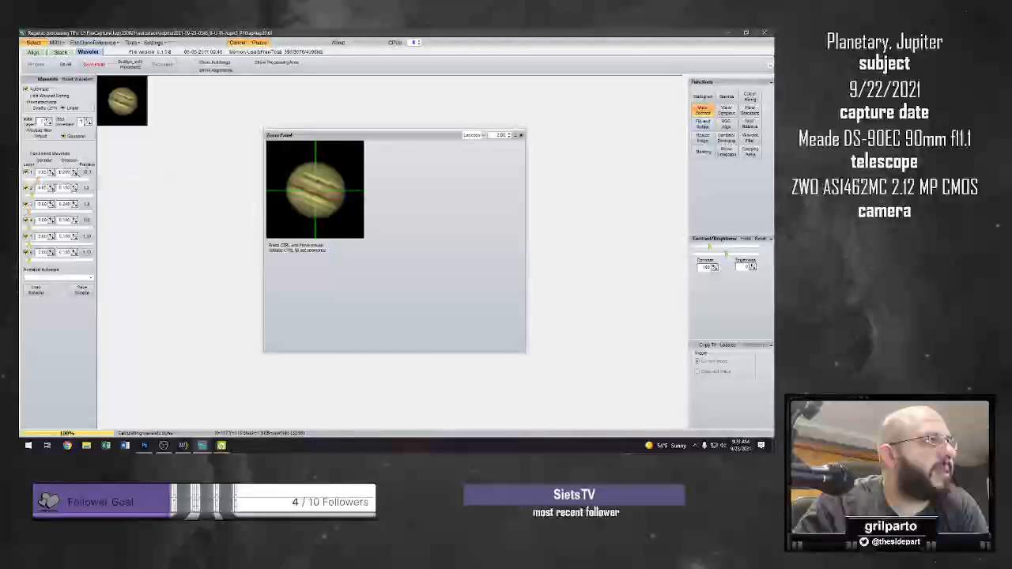
Slightly increase the strength of wavelet layers 4 and 5.
{"action": "mouse_move", "coordinate": [30, 229]}
{"action": "left_mouse_down"}
{"action": "mouse_move", "coordinate": [57, 230]}
{"action": "mouse_move", "coordinate": [32, 229]}
{"action": "left_mouse_up"}
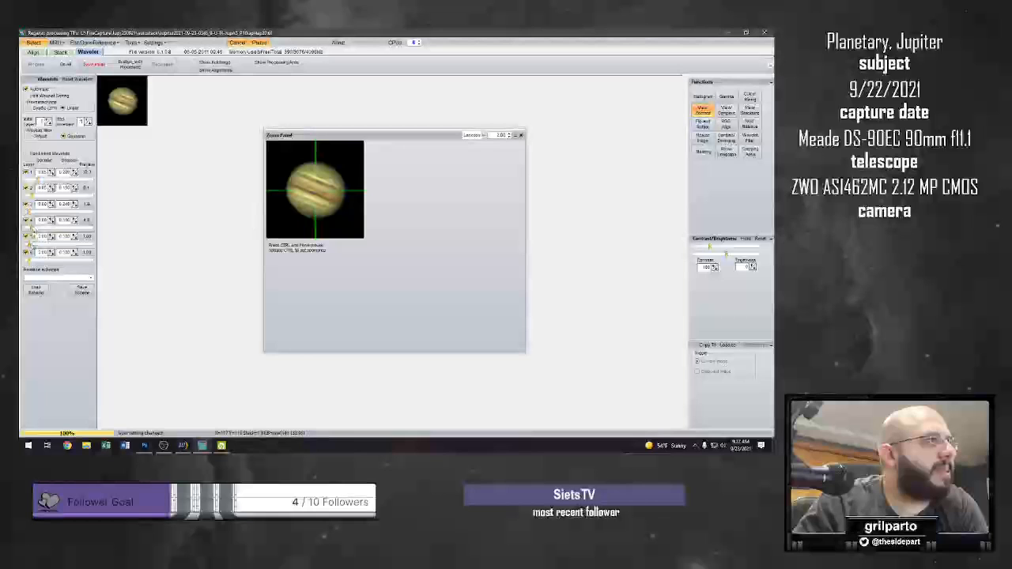
{"action": "left_click_drag", "start_coordinate": [29, 247], "coordinate": [29, 247]}
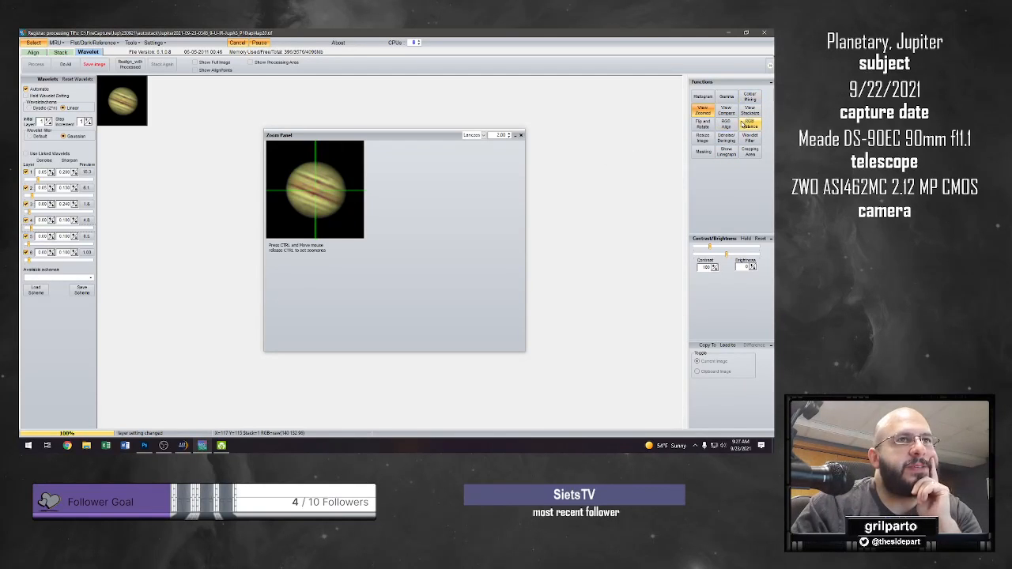
Flip the Jupiter image top-to-bottom with Flip Y, and close the flip controls and the zoom view.
{"action": "left_click", "coordinate": [703, 124]}
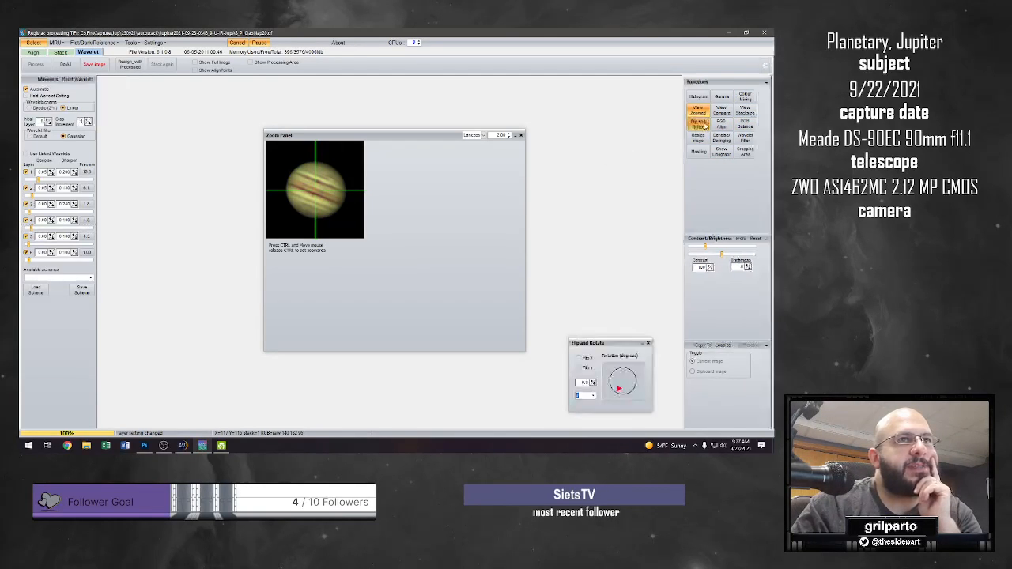
{"action": "left_click", "coordinate": [579, 368]}
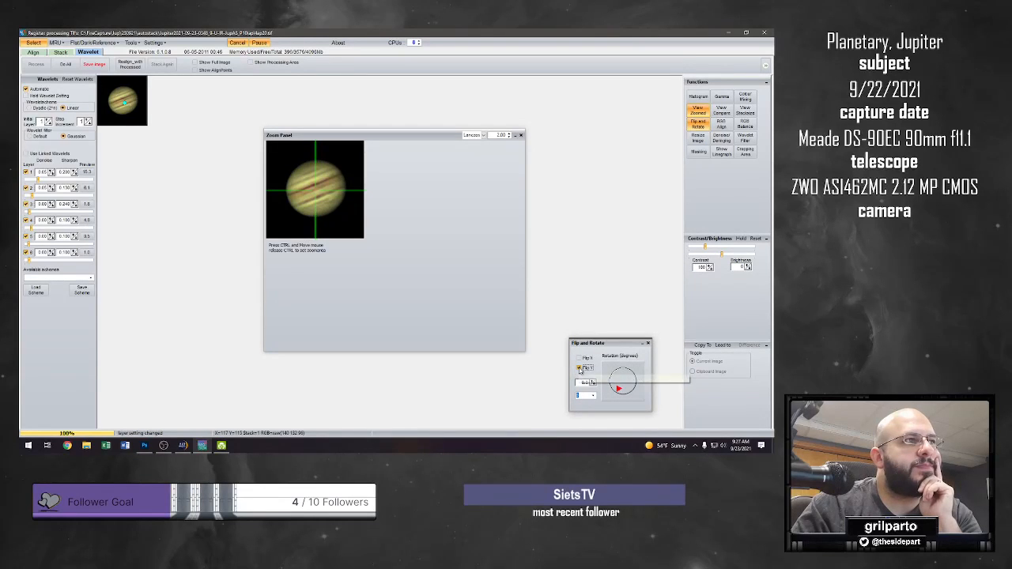
{"action": "left_click", "coordinate": [579, 369]}
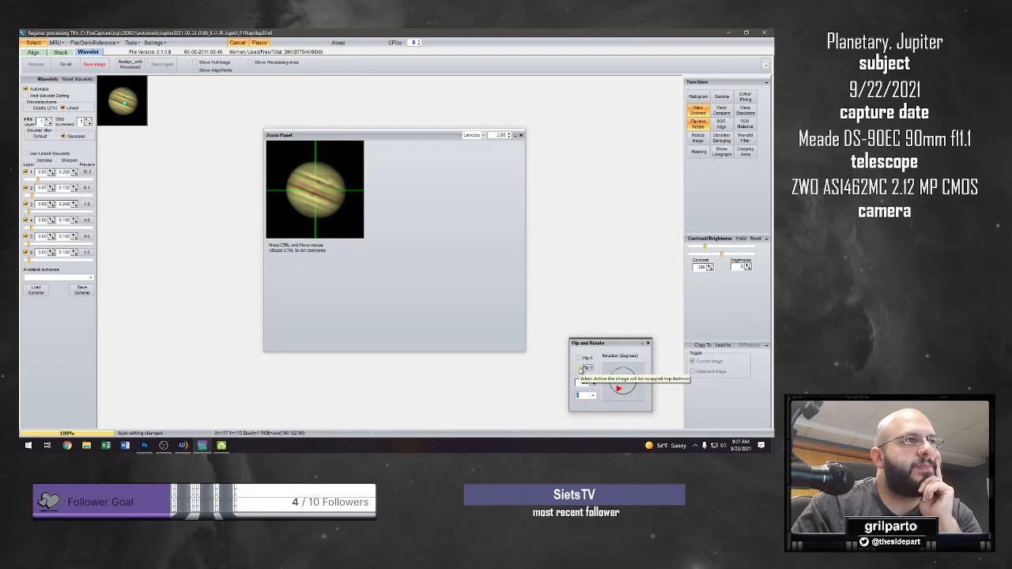
{"action": "left_click", "coordinate": [580, 369]}
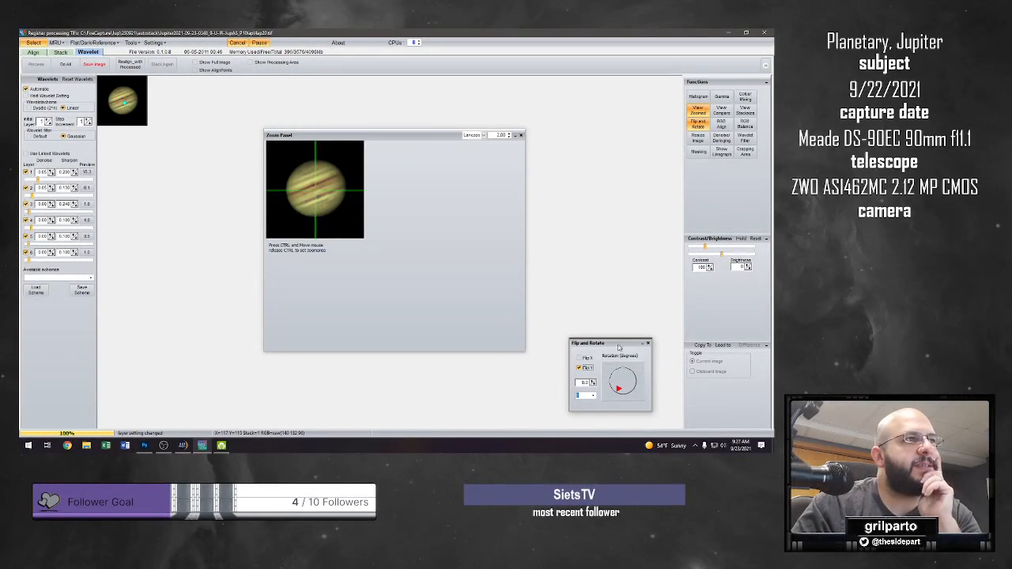
{"action": "left_click", "coordinate": [648, 343]}
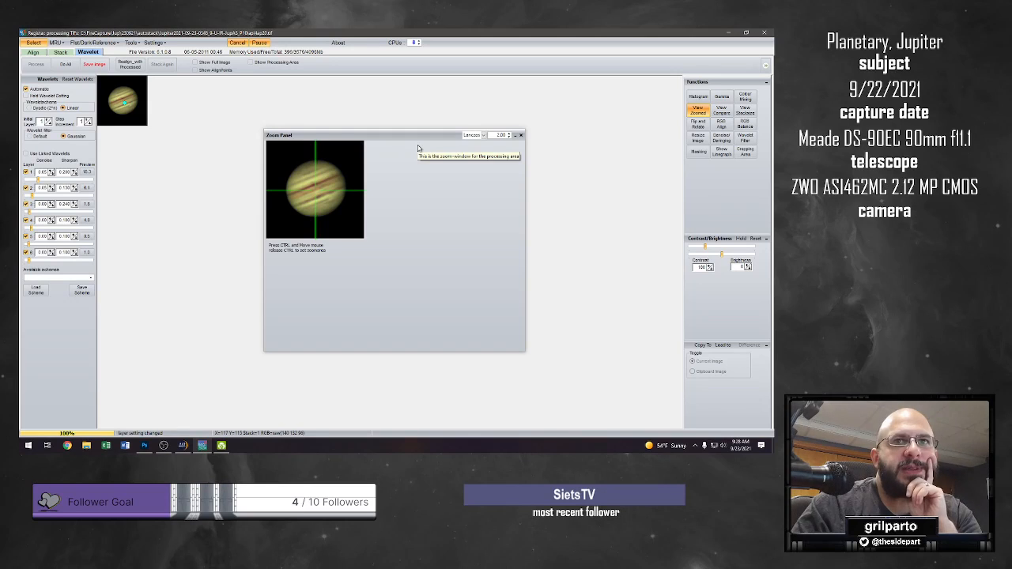
{"action": "left_click", "coordinate": [521, 136]}
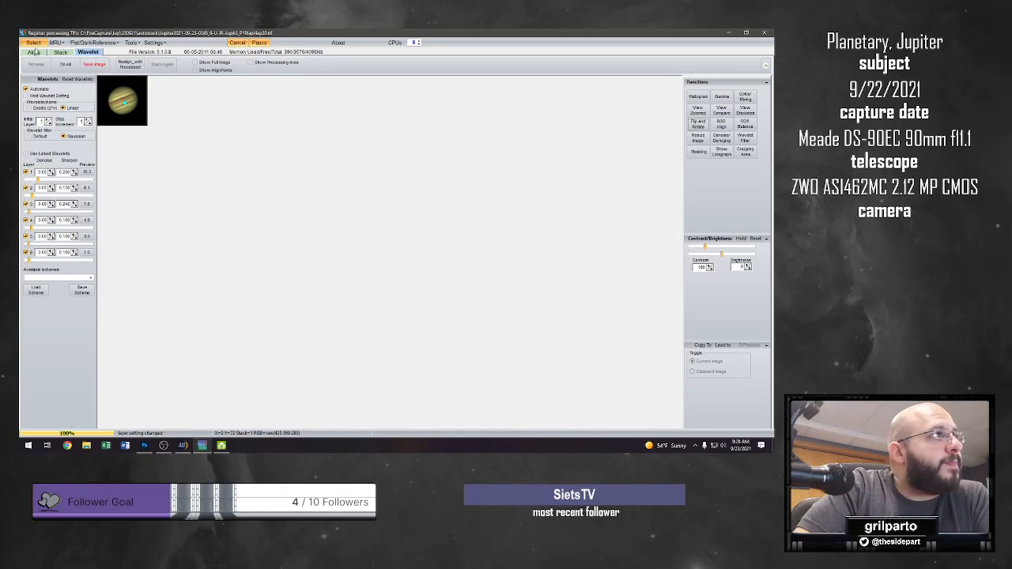
{"action": "left_click", "coordinate": [93, 64]}
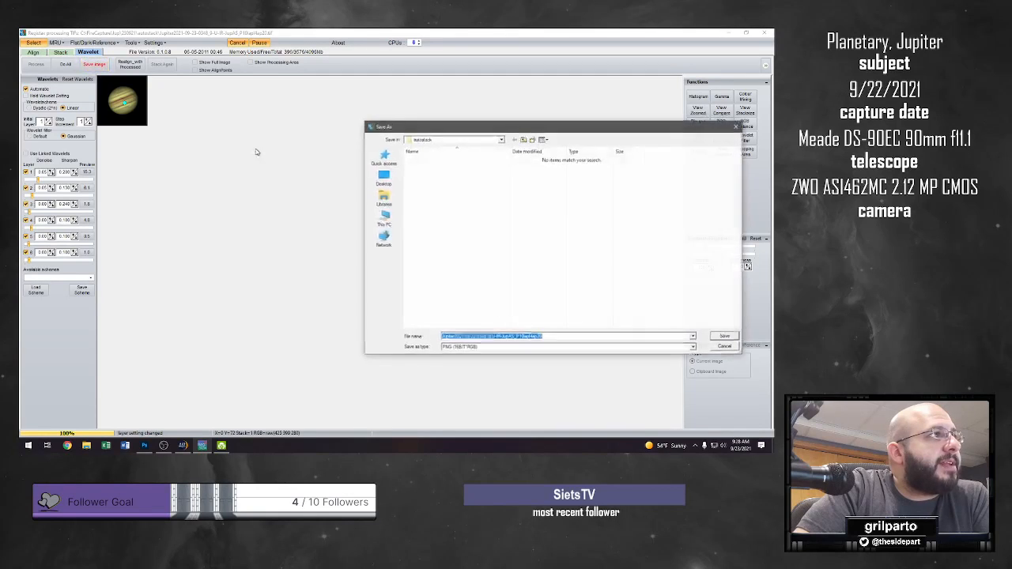
{"action": "left_click", "coordinate": [725, 346]}
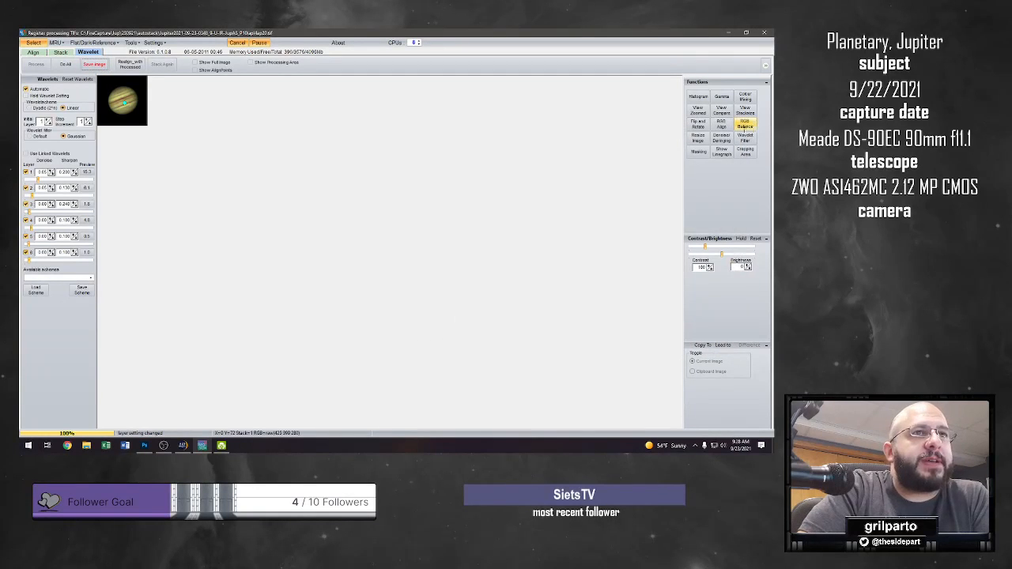
{"action": "left_click", "coordinate": [723, 125]}
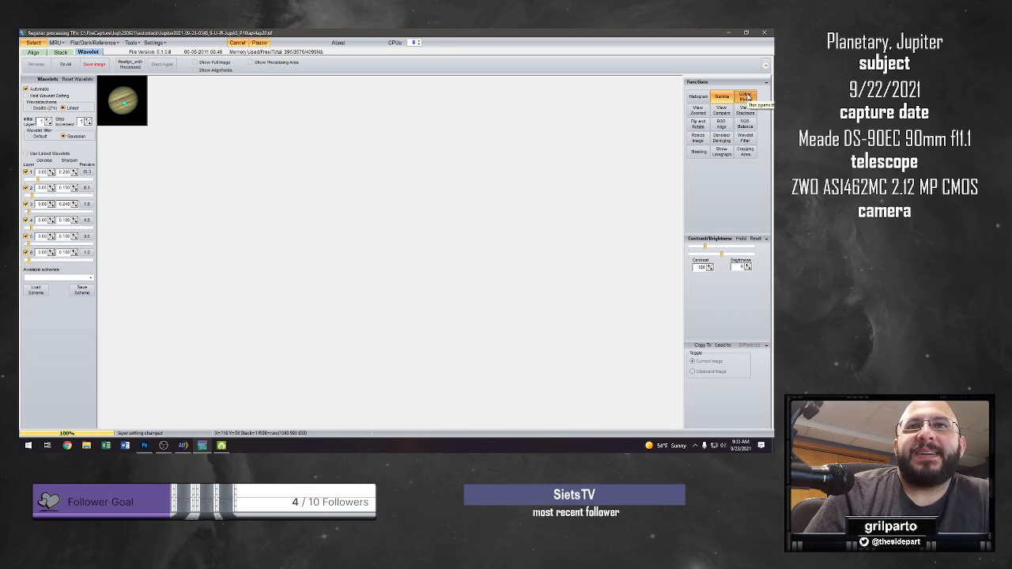
Open the gamma curve and colour mixing controls, and place both in the empty workspace beside the image.
{"action": "left_click", "coordinate": [747, 97]}
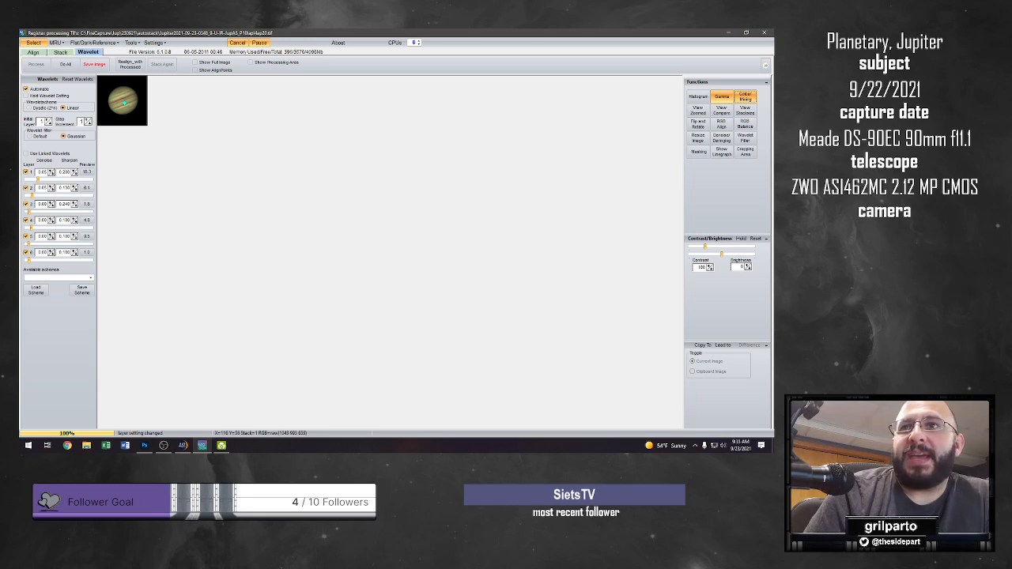
{"action": "left_click_drag", "start_coordinate": [774, 151], "coordinate": [475, 103]}
{"action": "left_click", "coordinate": [746, 97]}
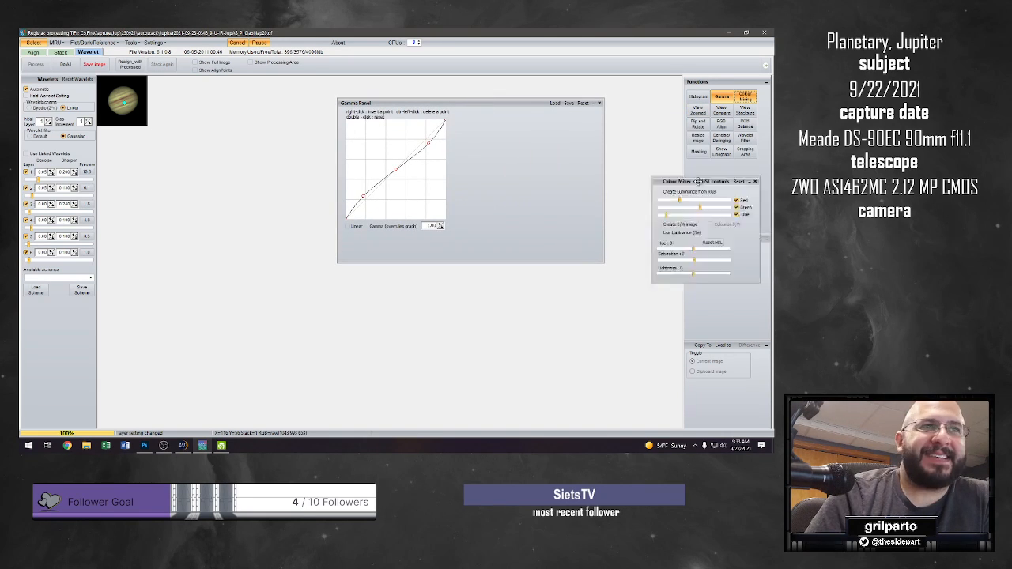
{"action": "left_click_drag", "start_coordinate": [699, 184], "coordinate": [268, 91]}
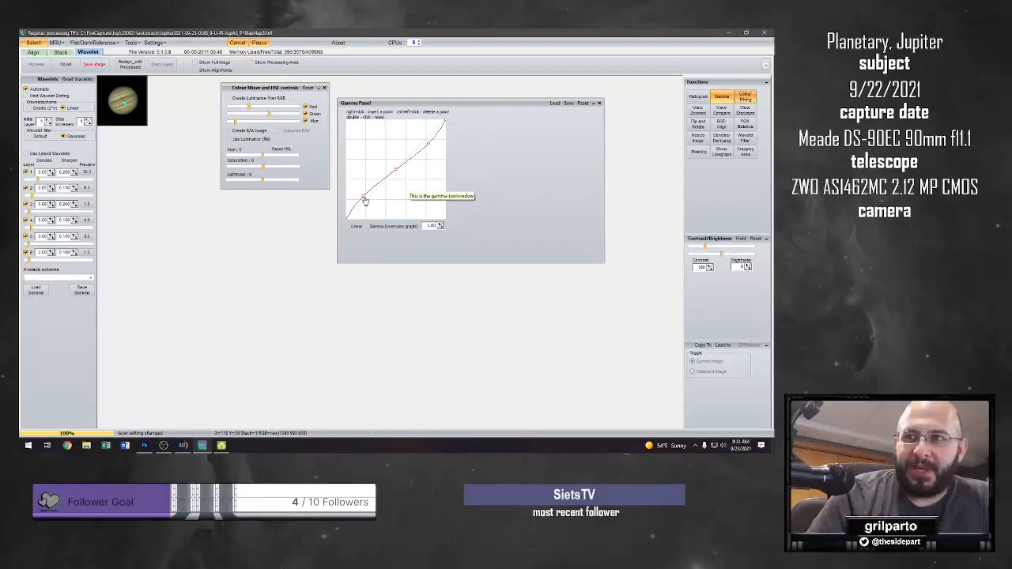
Try an S-shaped gamma curve with darker shadows, brighter highlights and shifted end points, and reset the curve.
{"action": "left_click_drag", "start_coordinate": [364, 201], "coordinate": [370, 205]}
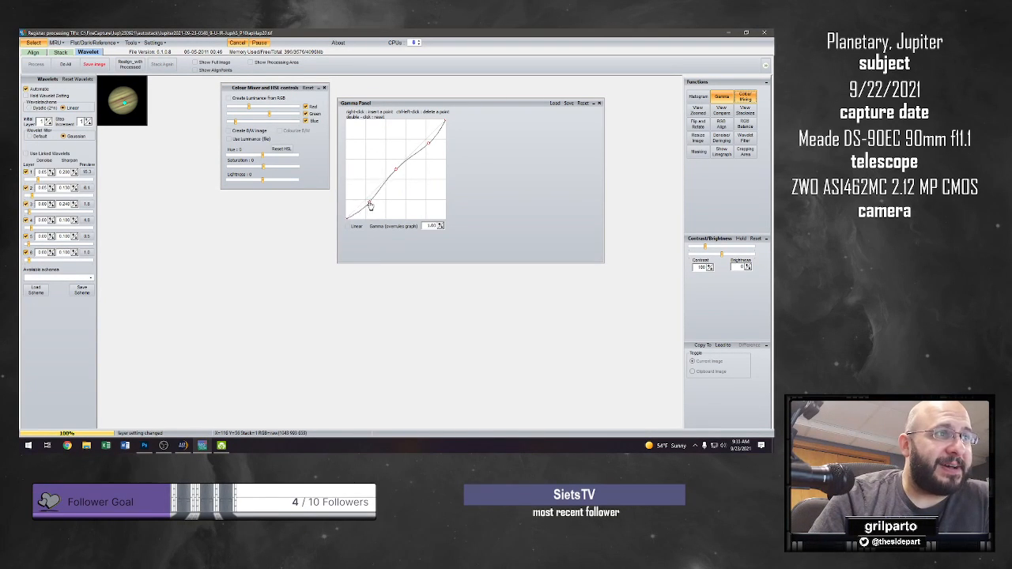
{"action": "left_click_drag", "start_coordinate": [428, 143], "coordinate": [419, 134]}
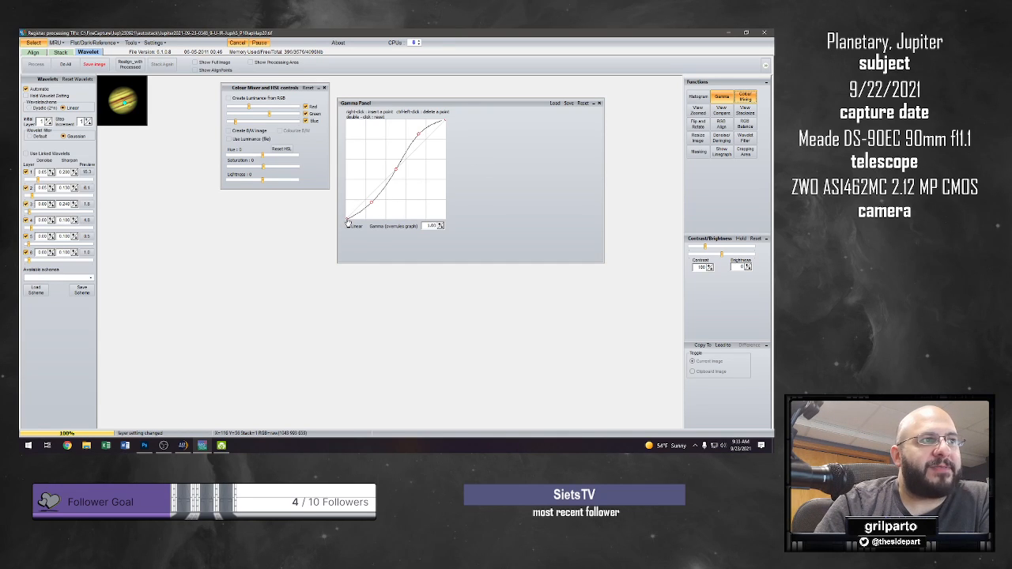
{"action": "left_click_drag", "start_coordinate": [347, 220], "coordinate": [345, 214]}
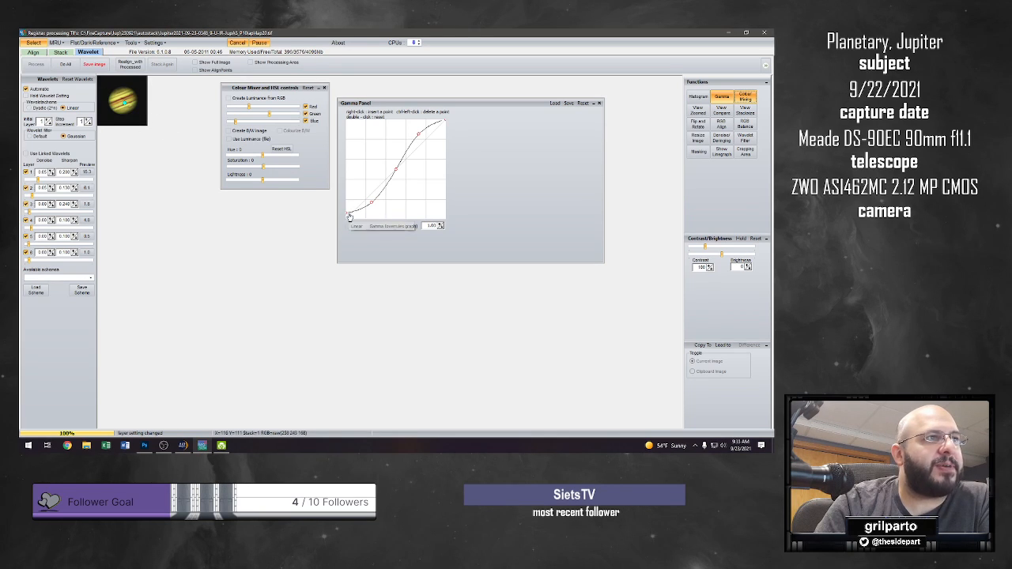
{"action": "left_click_drag", "start_coordinate": [345, 216], "coordinate": [346, 209]}
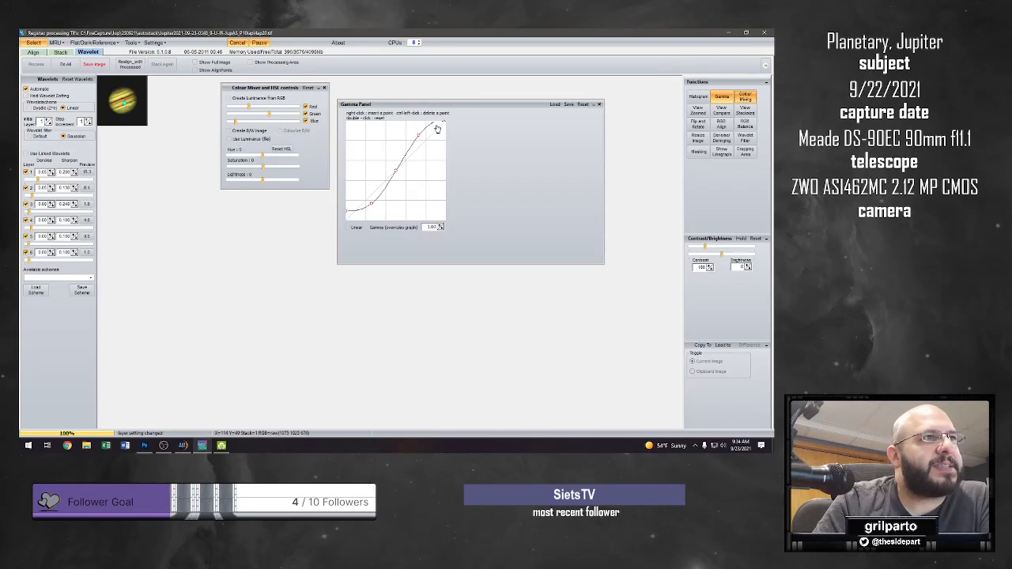
{"action": "left_click_drag", "start_coordinate": [437, 125], "coordinate": [451, 125]}
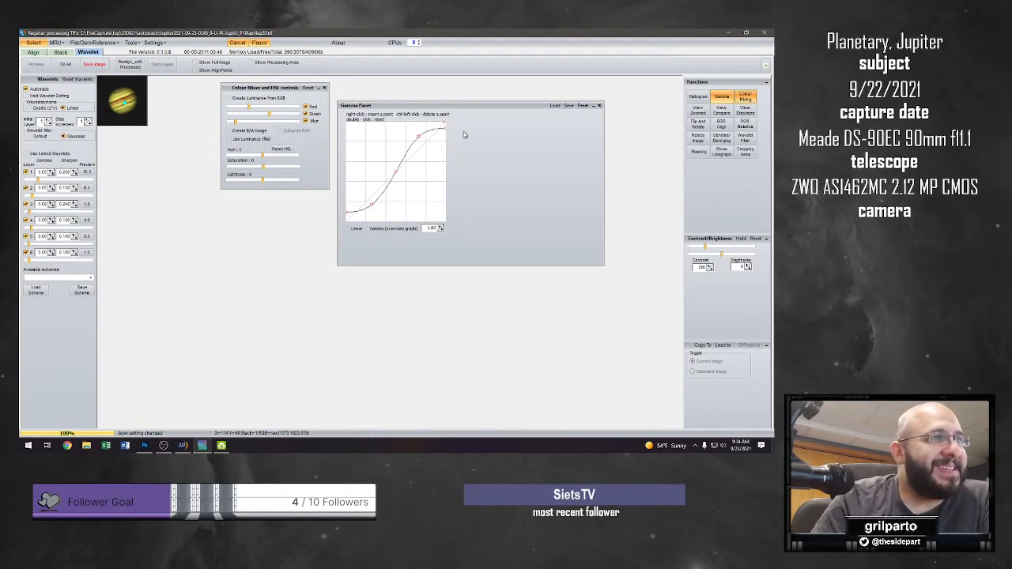
{"action": "left_click", "coordinate": [583, 105]}
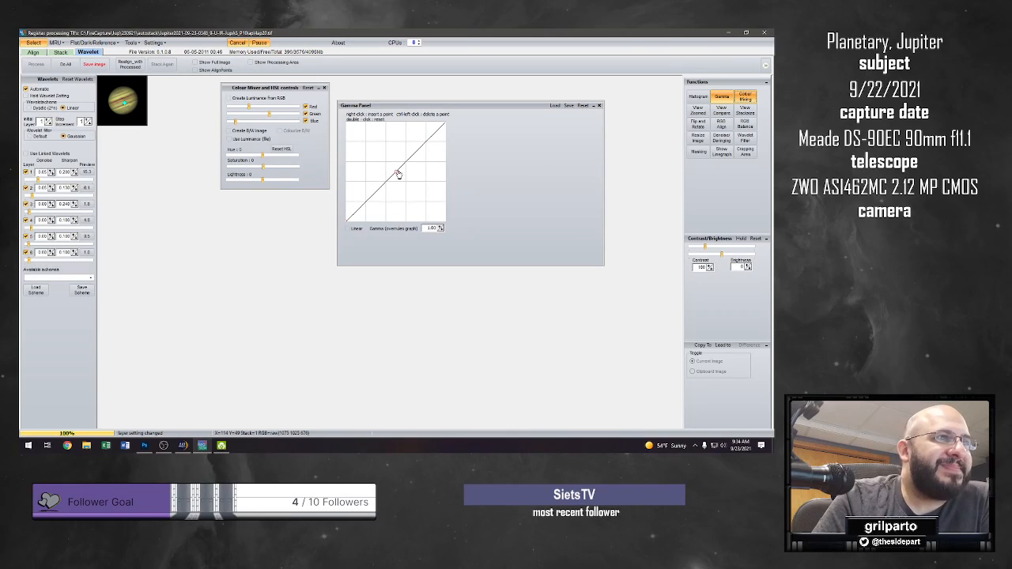
Insert a shadow point and a highlight point on the gamma curve, lifting the shadows slightly and lowering the highlights a little.
{"action": "right_click", "coordinate": [426, 142]}
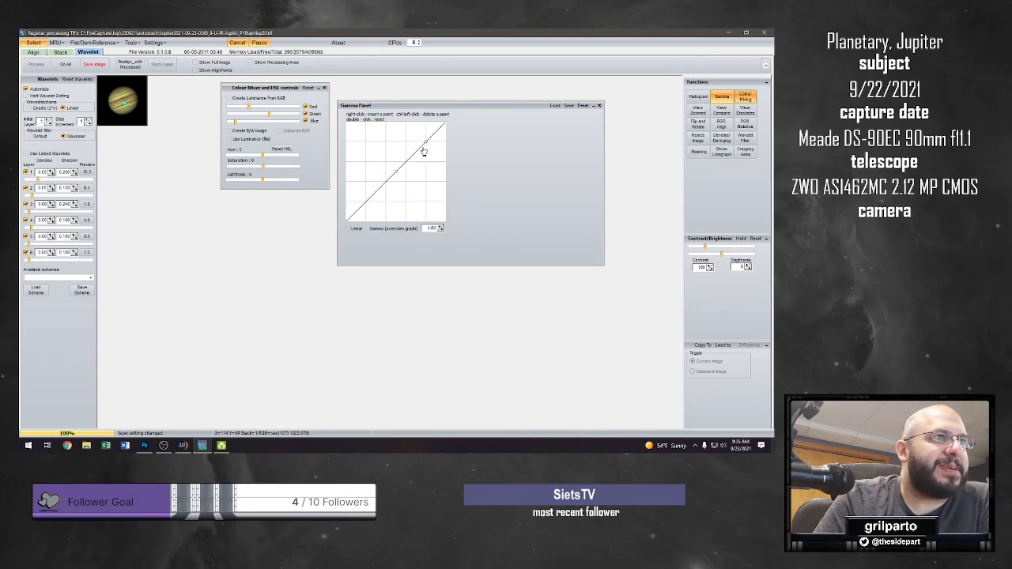
{"action": "right_click", "coordinate": [366, 201]}
{"action": "left_click_drag", "start_coordinate": [365, 203], "coordinate": [363, 196]}
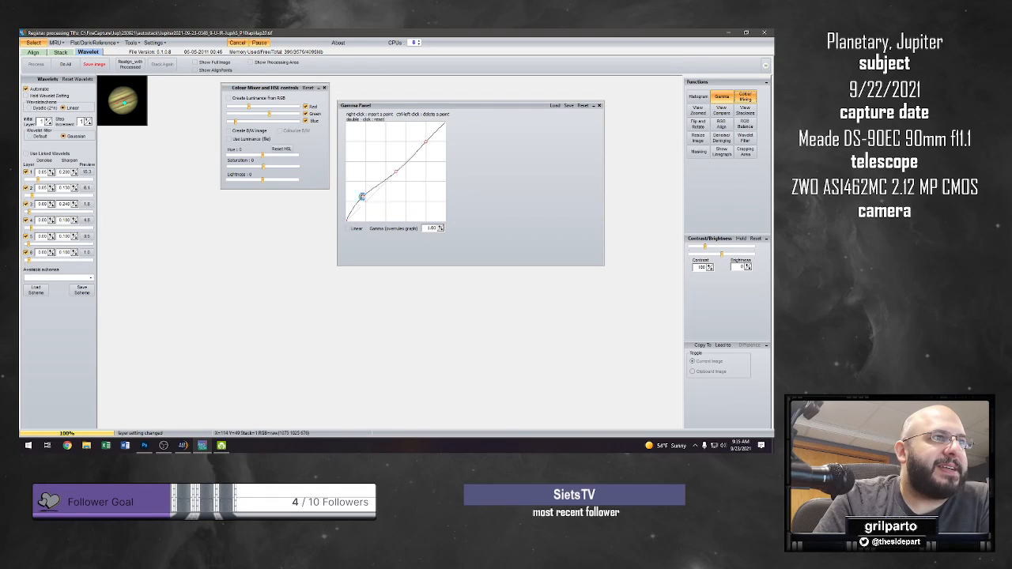
{"action": "left_click_drag", "start_coordinate": [427, 145], "coordinate": [427, 143]}
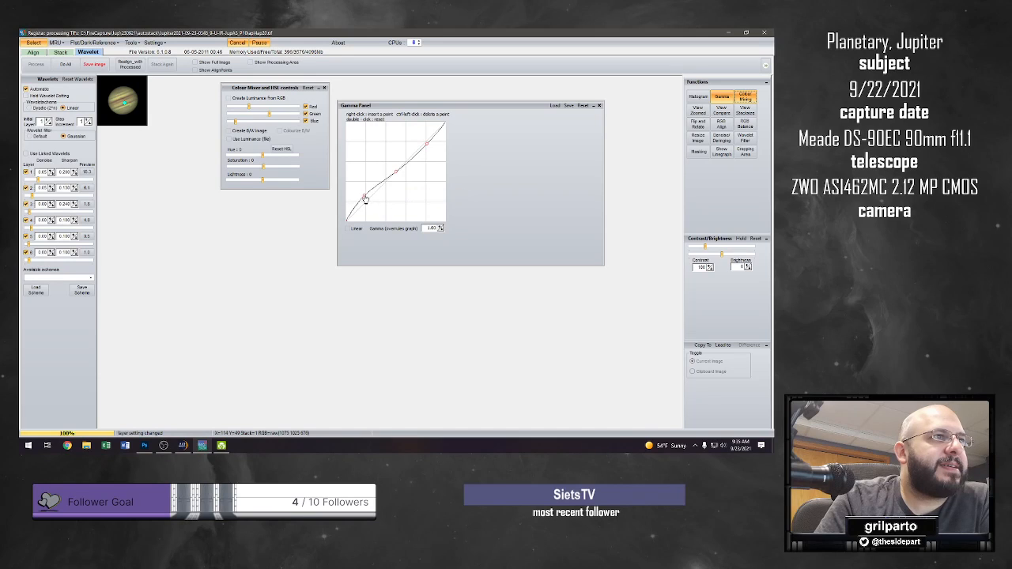
{"action": "mouse_move", "coordinate": [365, 197]}
{"action": "left_mouse_down"}
{"action": "mouse_move", "coordinate": [353, 204]}
{"action": "mouse_move", "coordinate": [363, 203]}
{"action": "left_mouse_up"}
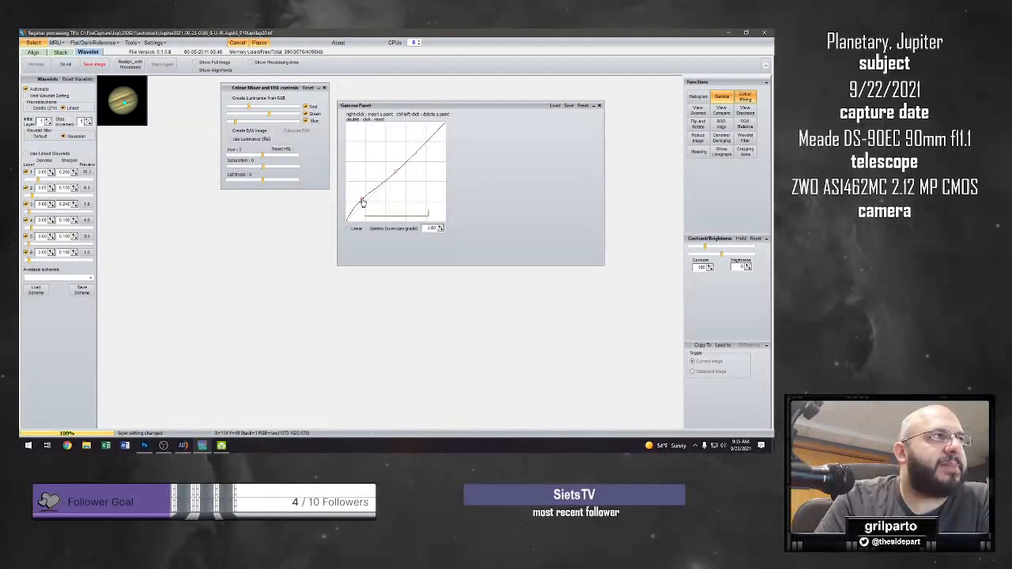
{"action": "right_click", "coordinate": [427, 142]}
{"action": "left_click_drag", "start_coordinate": [427, 142], "coordinate": [401, 170]}
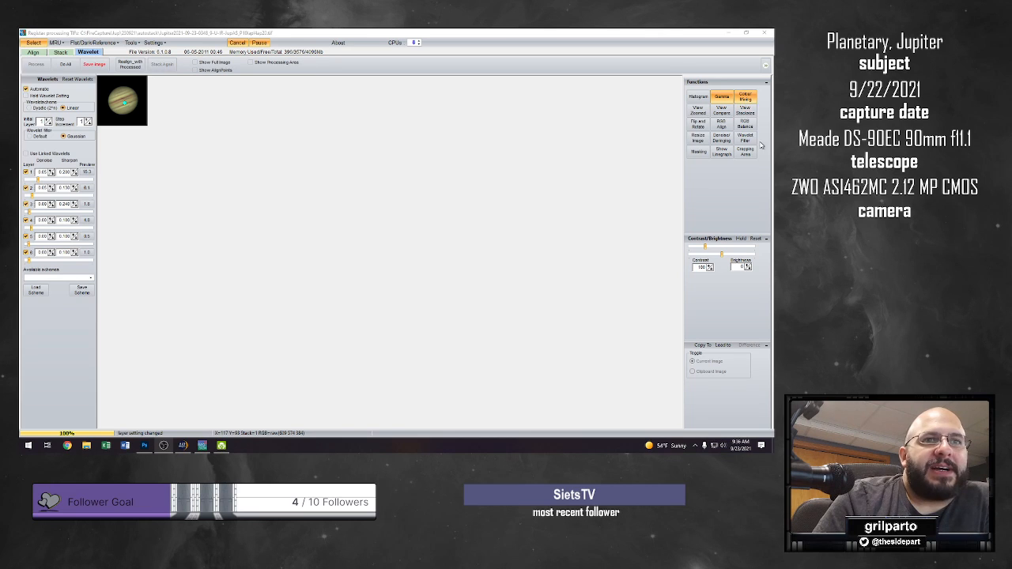
Bring back the gamma and colour mixer panels, and set the image's hue to -3.
{"action": "left_click", "coordinate": [723, 98]}
{"action": "left_click", "coordinate": [723, 98]}
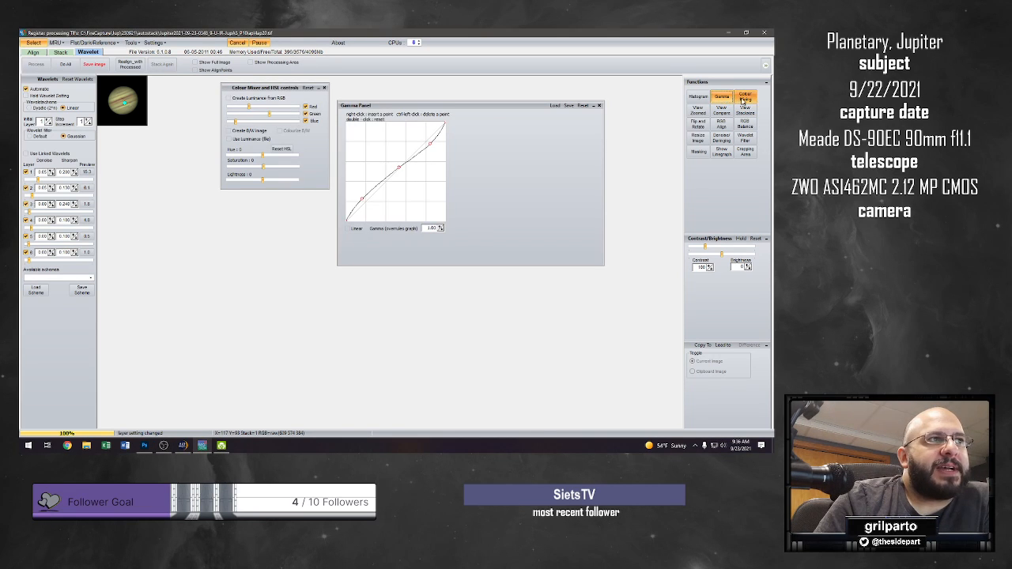
{"action": "left_click_drag", "start_coordinate": [279, 92], "coordinate": [284, 112]}
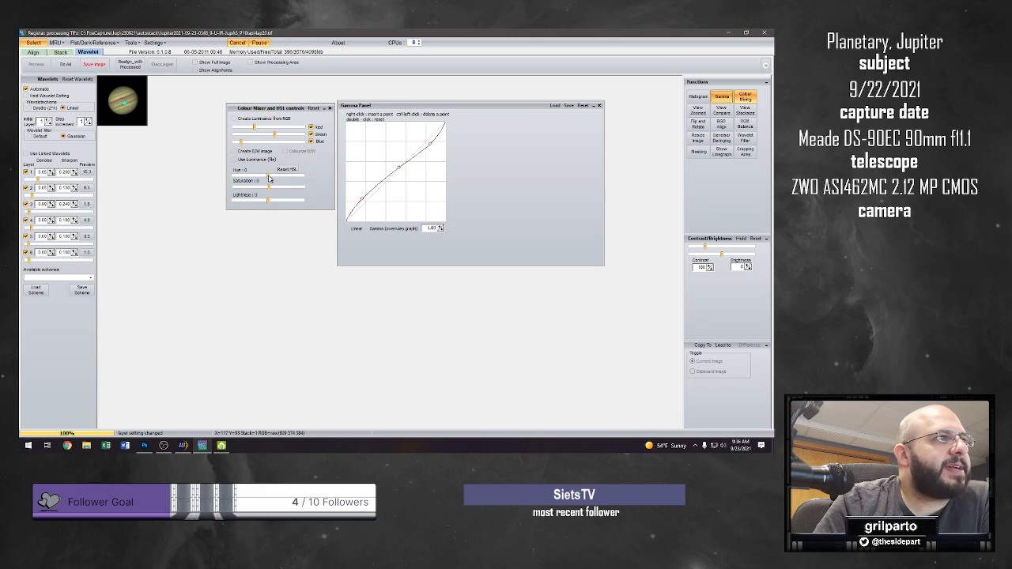
{"action": "left_click_drag", "start_coordinate": [269, 178], "coordinate": [267, 178]}
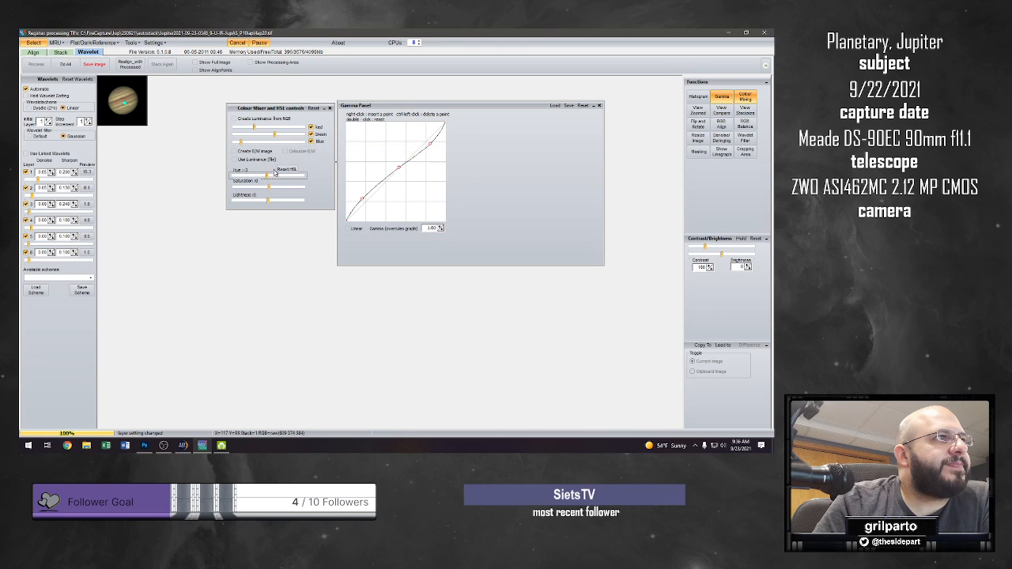
Try the Use Luminance (file) option and a higher red share in the colour mixer, and reset the mixer.
{"action": "left_click", "coordinate": [270, 160]}
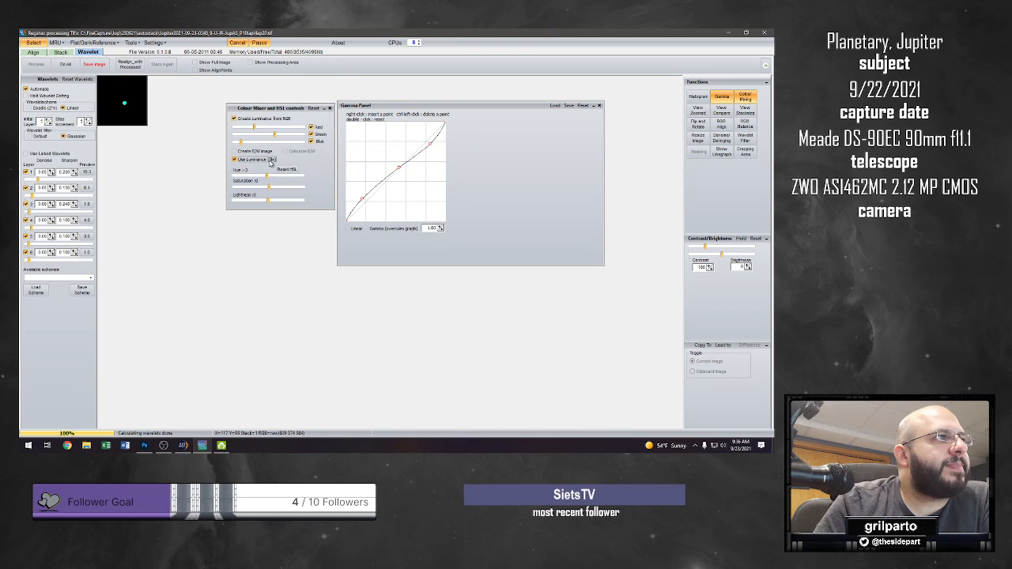
{"action": "left_click", "coordinate": [271, 161]}
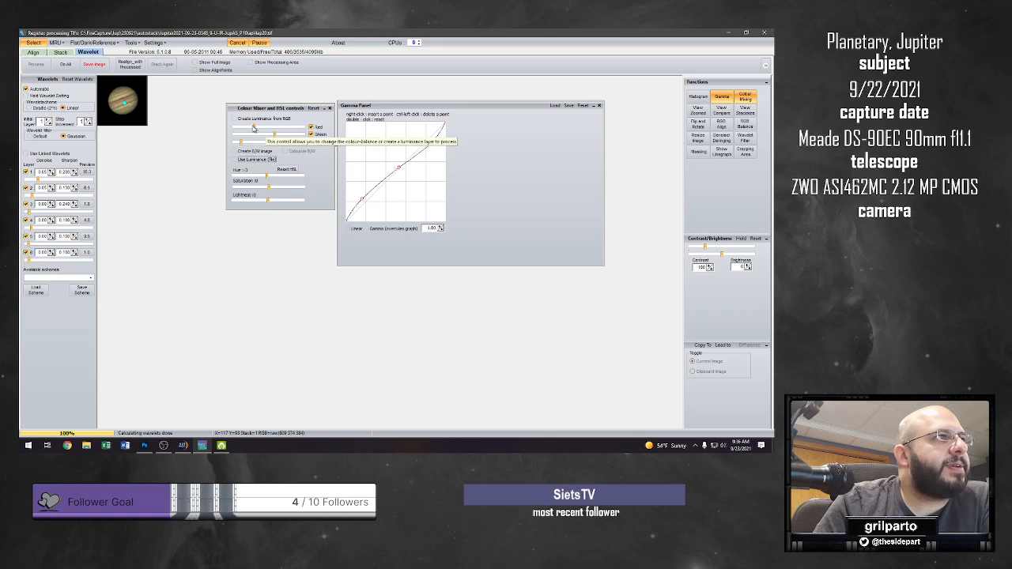
{"action": "left_click", "coordinate": [251, 128]}
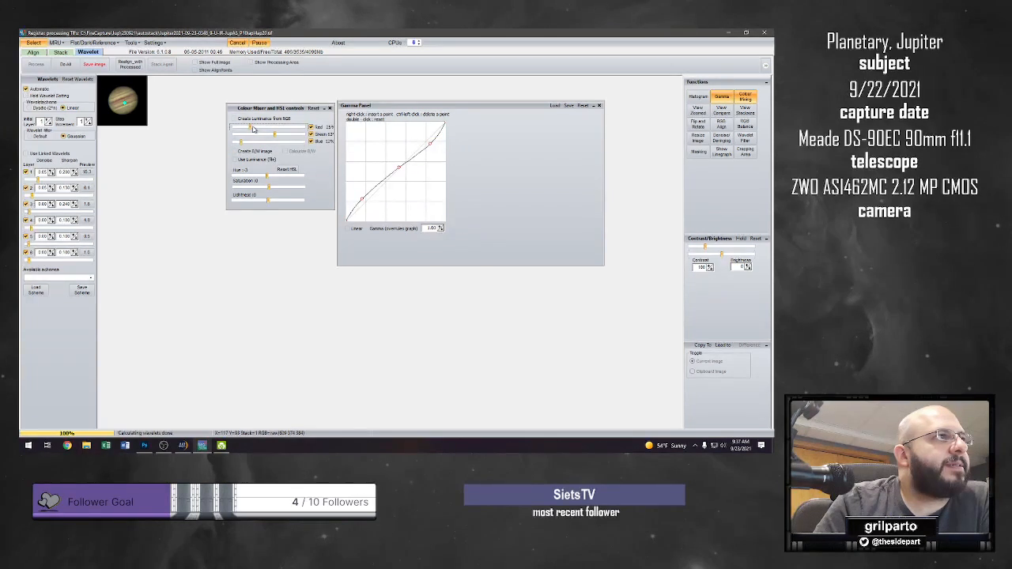
{"action": "left_click_drag", "start_coordinate": [244, 128], "coordinate": [293, 128]}
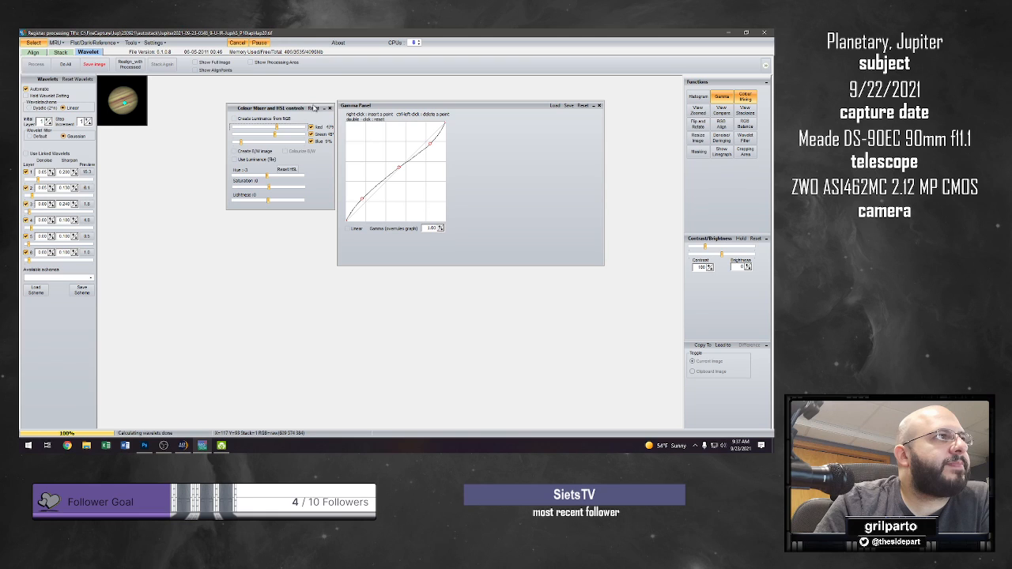
{"action": "left_click", "coordinate": [314, 107]}
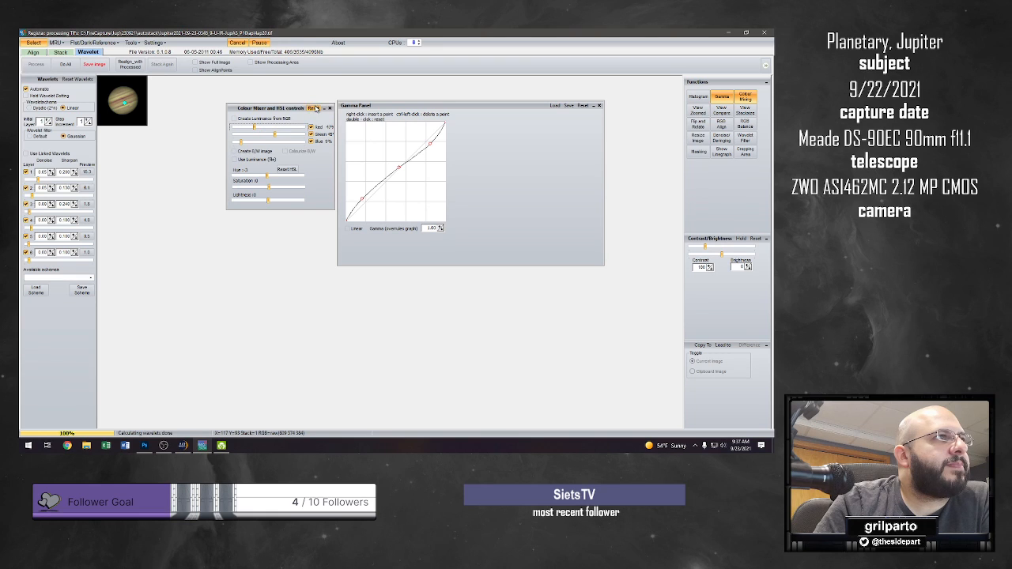
Try Create Luminance from RGB with higher colour shares, and reset both the colour mixer and the HSL values.
{"action": "left_click", "coordinate": [253, 119]}
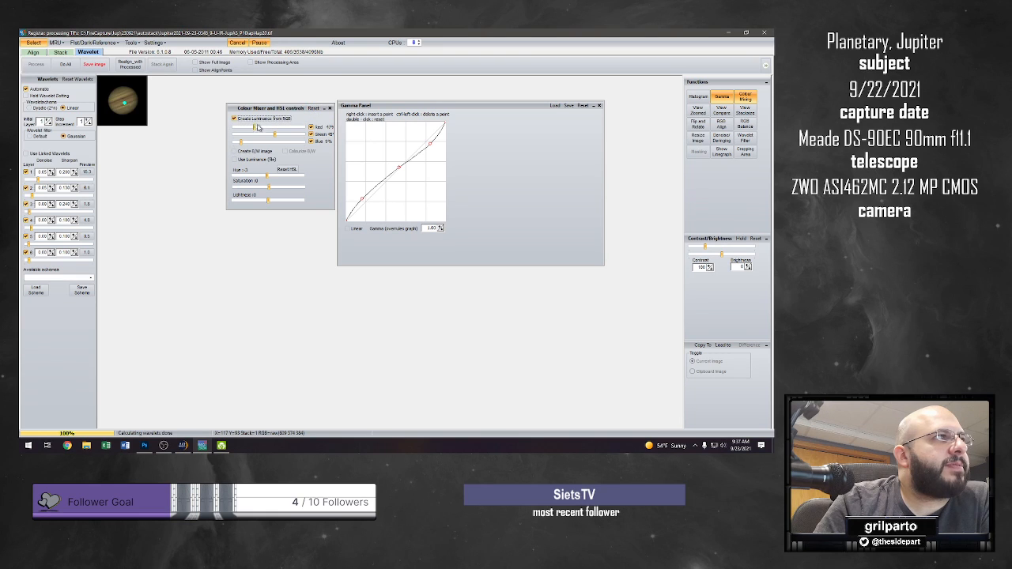
{"action": "mouse_move", "coordinate": [258, 127]}
{"action": "left_mouse_down"}
{"action": "mouse_move", "coordinate": [293, 135]}
{"action": "mouse_move", "coordinate": [266, 143]}
{"action": "left_mouse_up"}
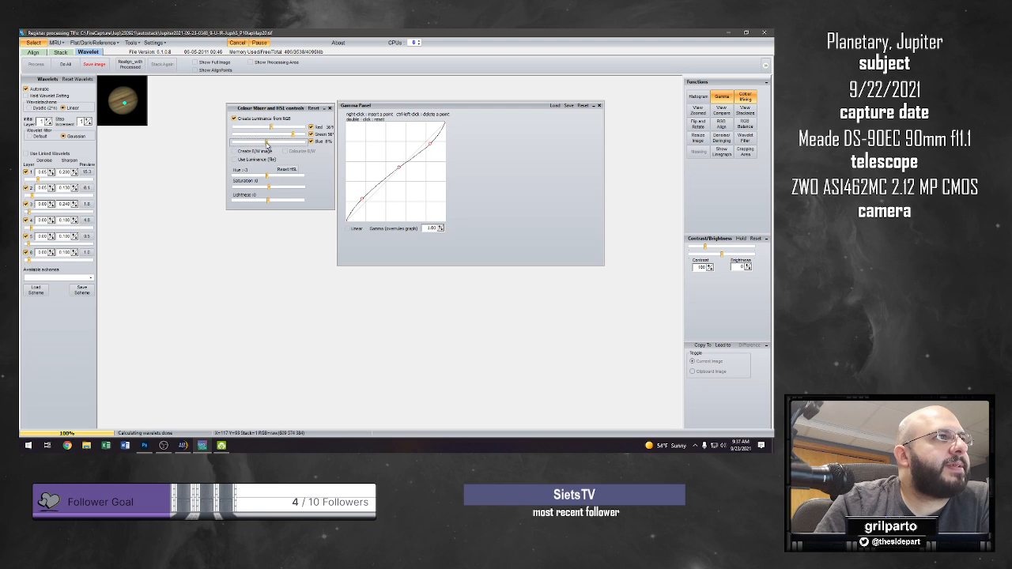
{"action": "left_click", "coordinate": [312, 108]}
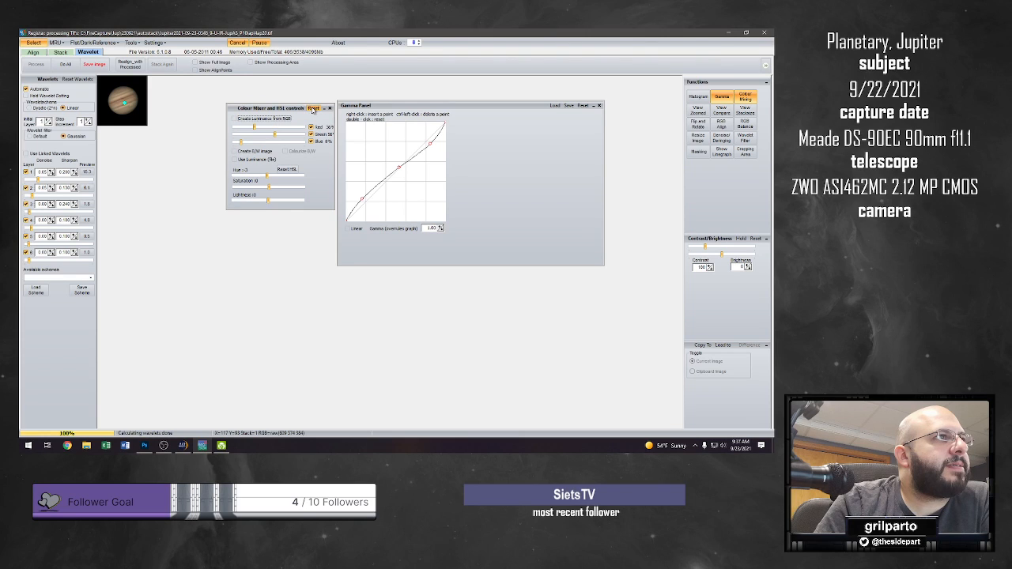
{"action": "left_click", "coordinate": [290, 172]}
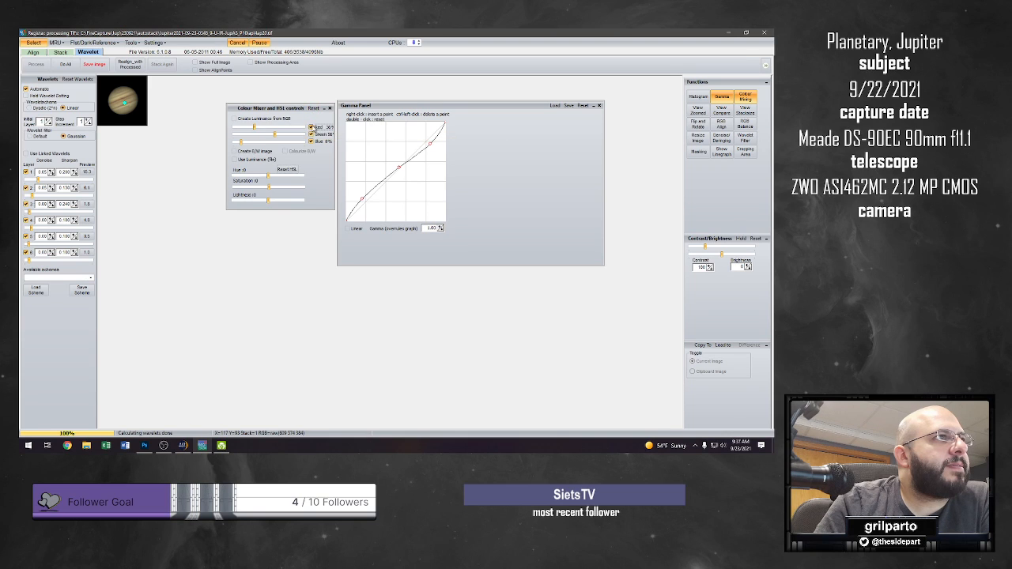
Try roughly equal red, green and blue shares in the colour mixer, reset them, and test Create Luminance from RGB again.
{"action": "left_click", "coordinate": [261, 126]}
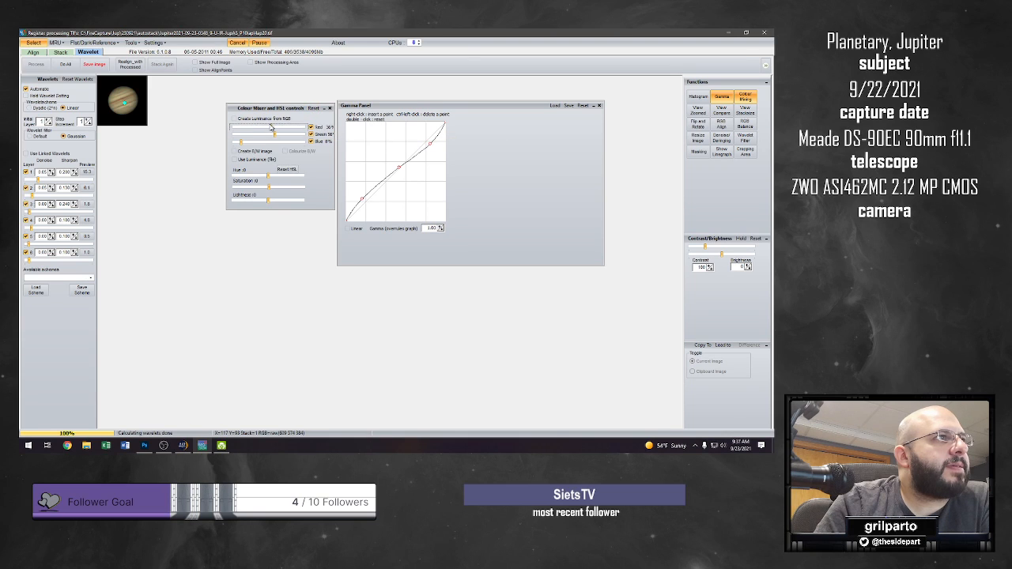
{"action": "left_click", "coordinate": [274, 136]}
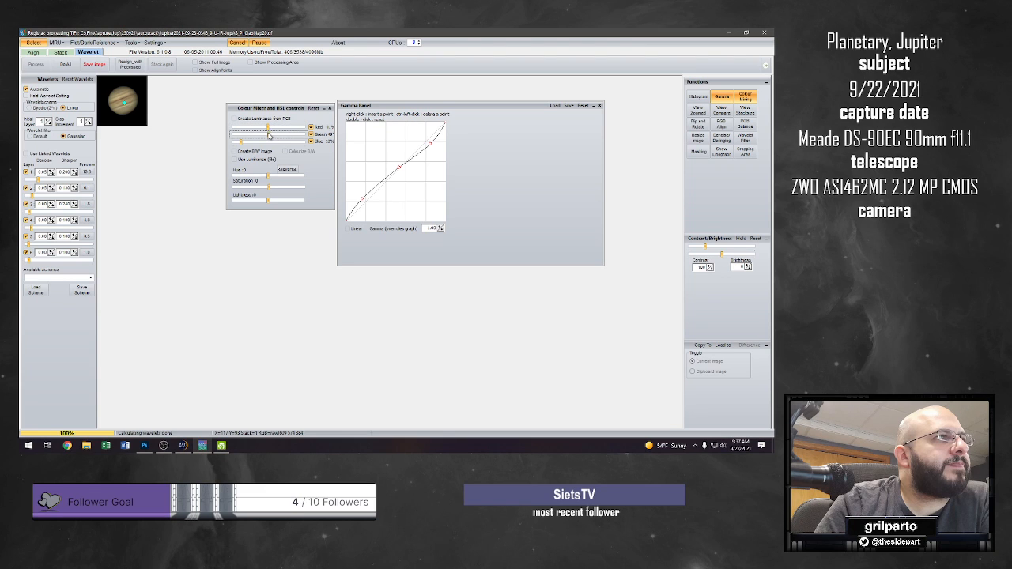
{"action": "left_click", "coordinate": [268, 146]}
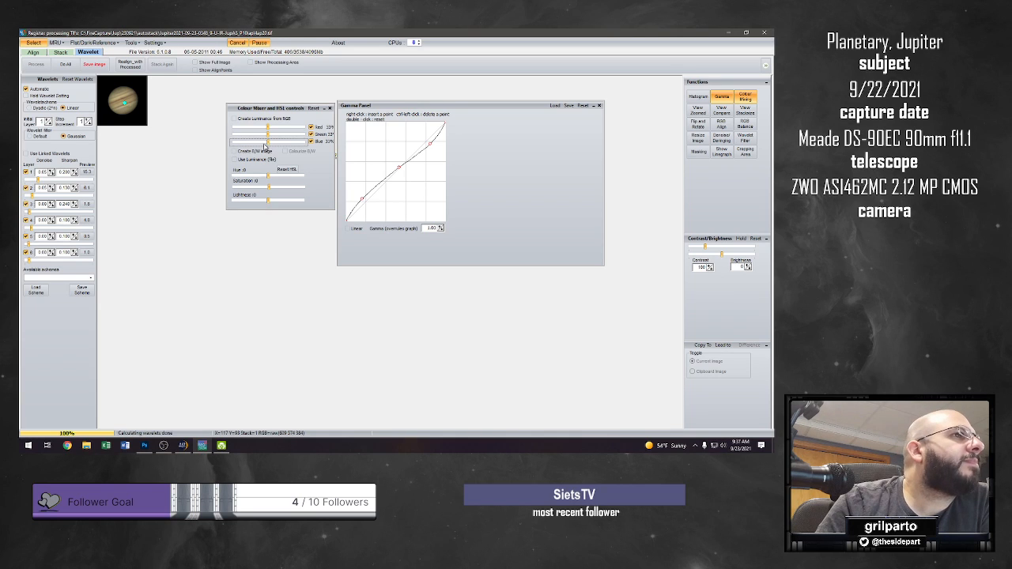
{"action": "left_click", "coordinate": [312, 109]}
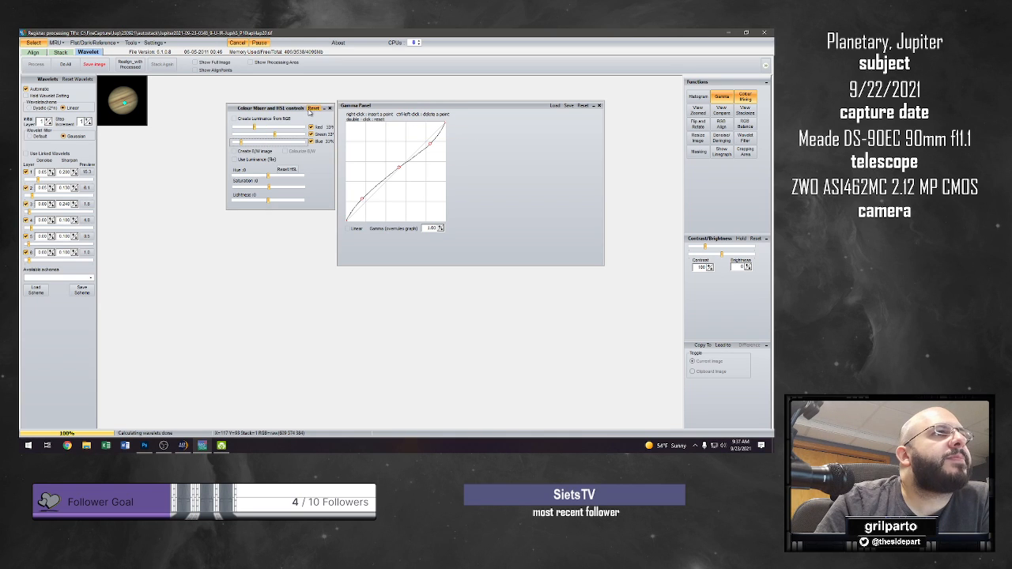
{"action": "left_click", "coordinate": [283, 120]}
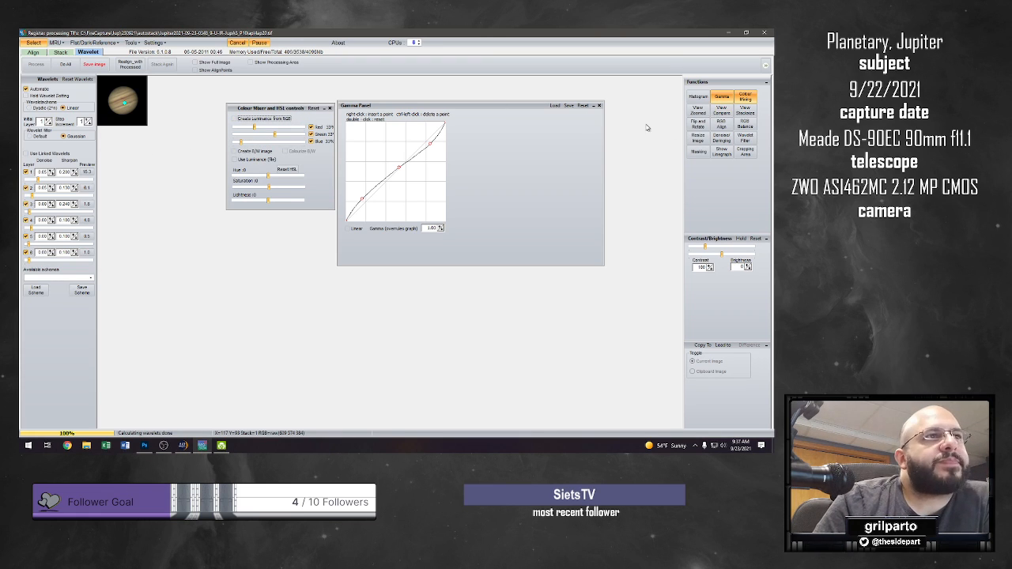
Shift the Gamma panel aside, try other colour shares in the mixer, reset them, and close the colour mixer.
{"action": "left_click_drag", "start_coordinate": [485, 104], "coordinate": [497, 104]}
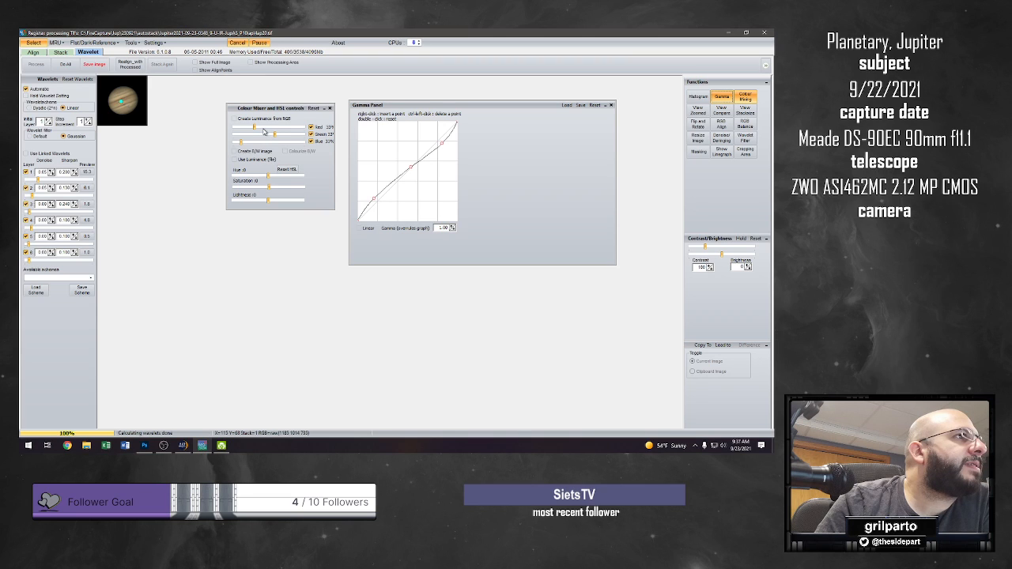
{"action": "left_click_drag", "start_coordinate": [257, 129], "coordinate": [274, 144]}
{"action": "left_click", "coordinate": [311, 128]}
{"action": "left_click", "coordinate": [311, 127]}
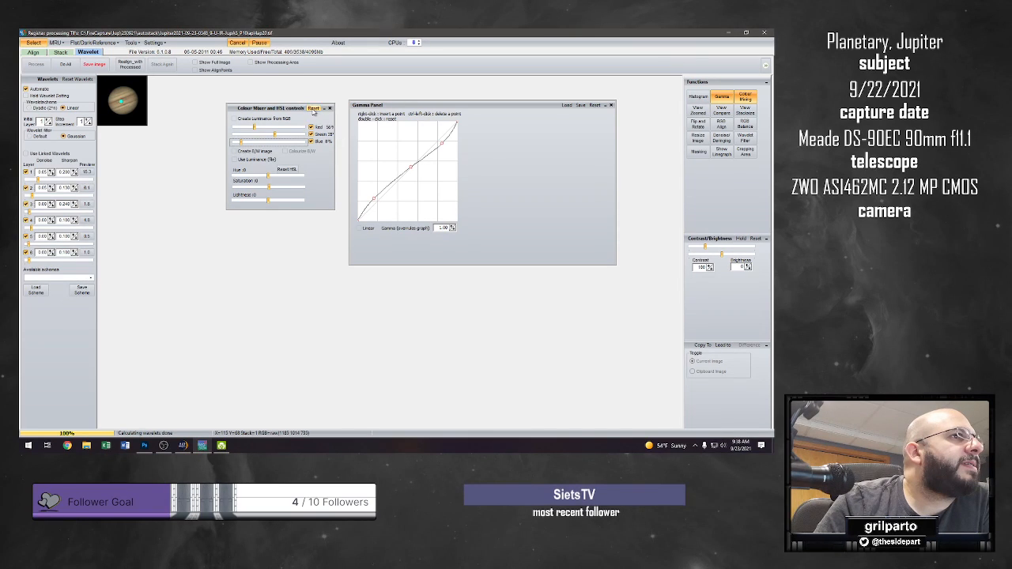
{"action": "left_click", "coordinate": [254, 127]}
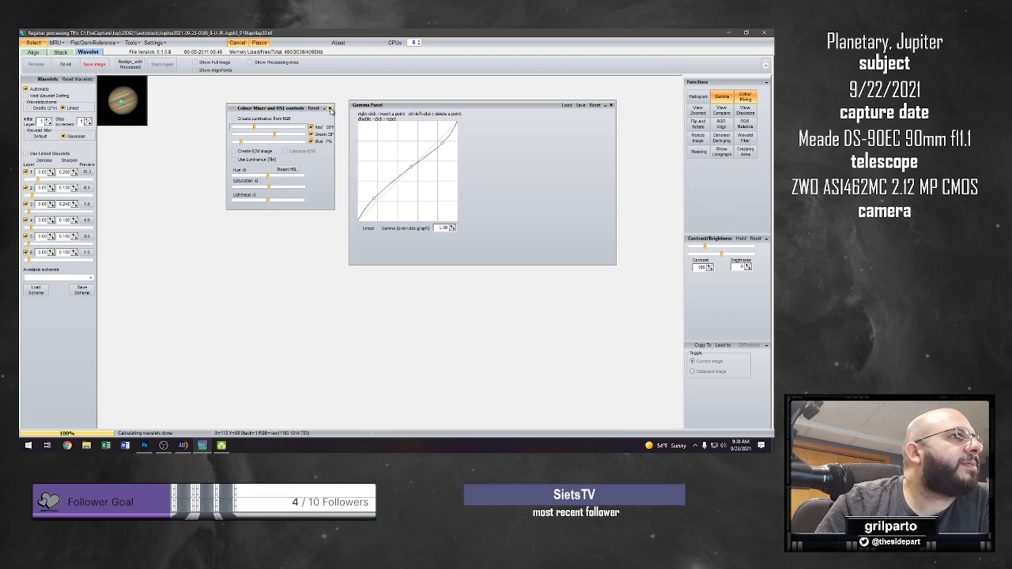
{"action": "left_click", "coordinate": [745, 96]}
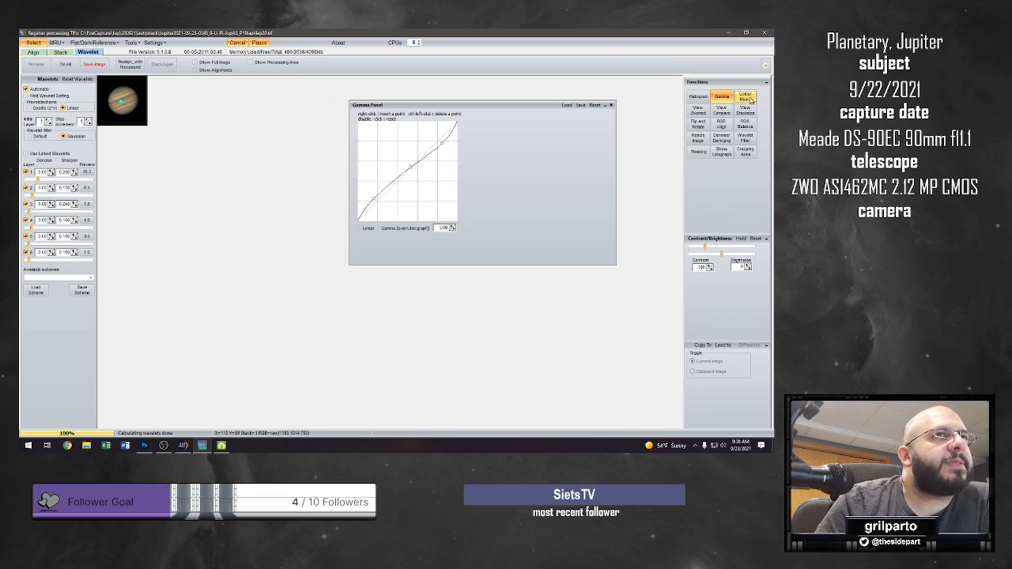
Open the Histogram panel beside the planet and try a brighter midtone, ending at a gamma of about 1.44.
{"action": "left_click", "coordinate": [701, 97]}
{"action": "left_click_drag", "start_coordinate": [701, 100], "coordinate": [302, 100]}
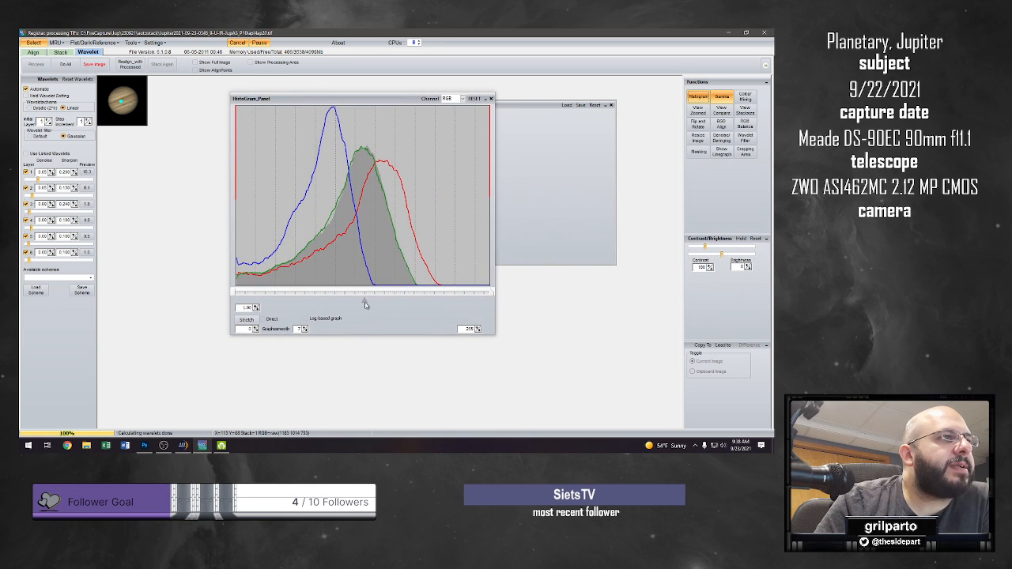
{"action": "left_click_drag", "start_coordinate": [365, 304], "coordinate": [332, 299]}
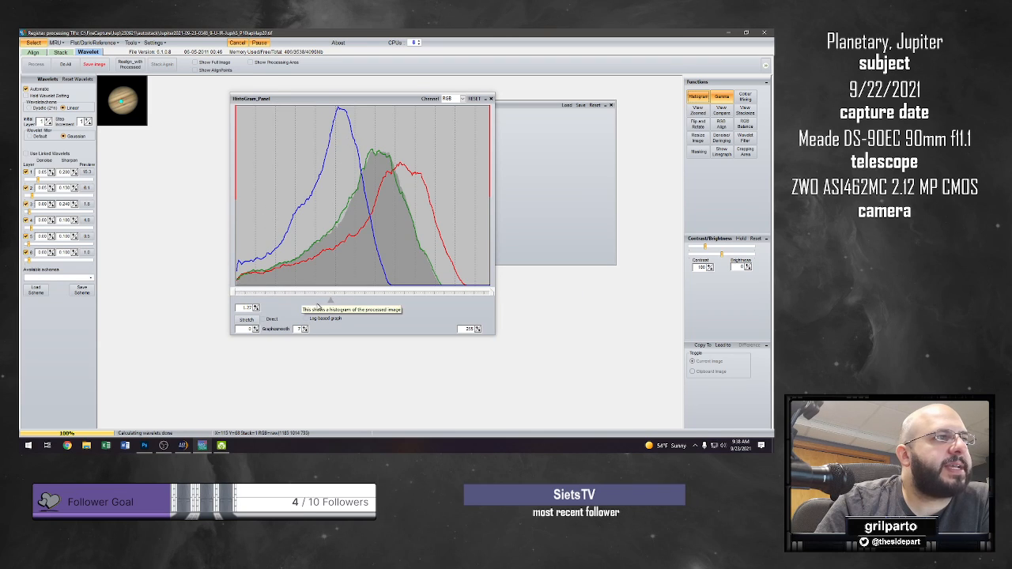
{"action": "left_click_drag", "start_coordinate": [237, 296], "coordinate": [235, 291]}
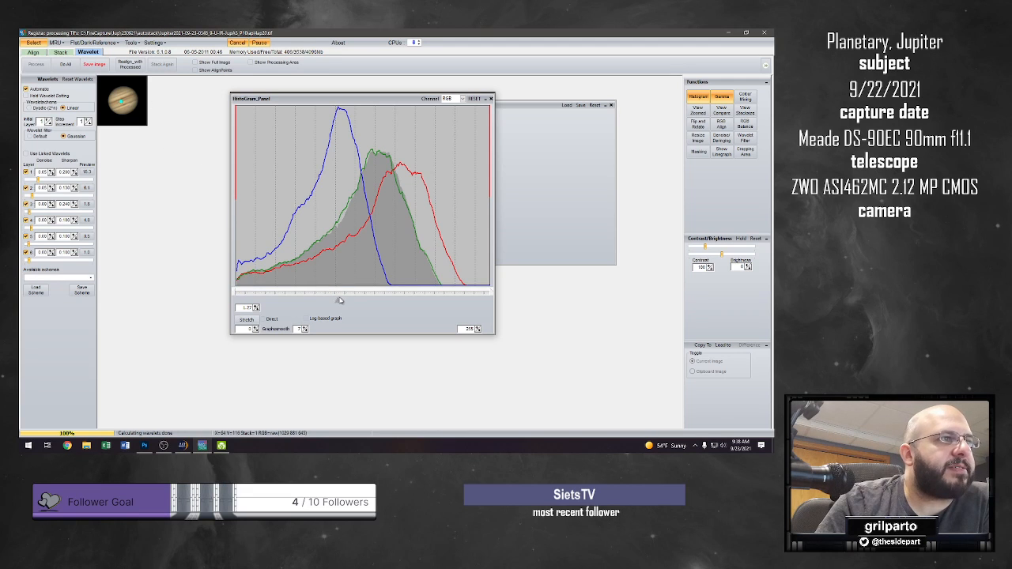
{"action": "left_click_drag", "start_coordinate": [342, 305], "coordinate": [303, 304]}
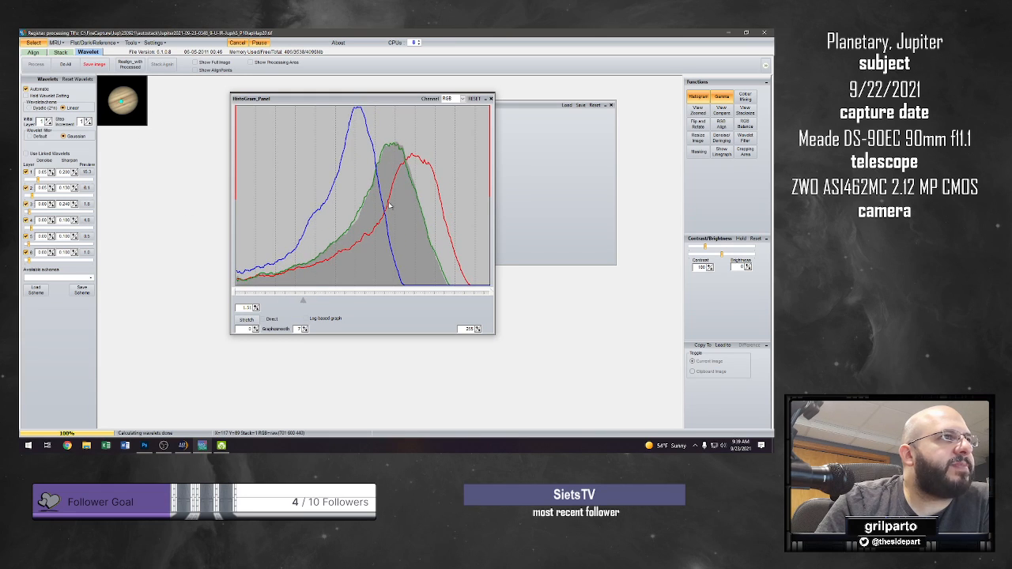
{"action": "left_click_drag", "start_coordinate": [303, 301], "coordinate": [312, 300]}
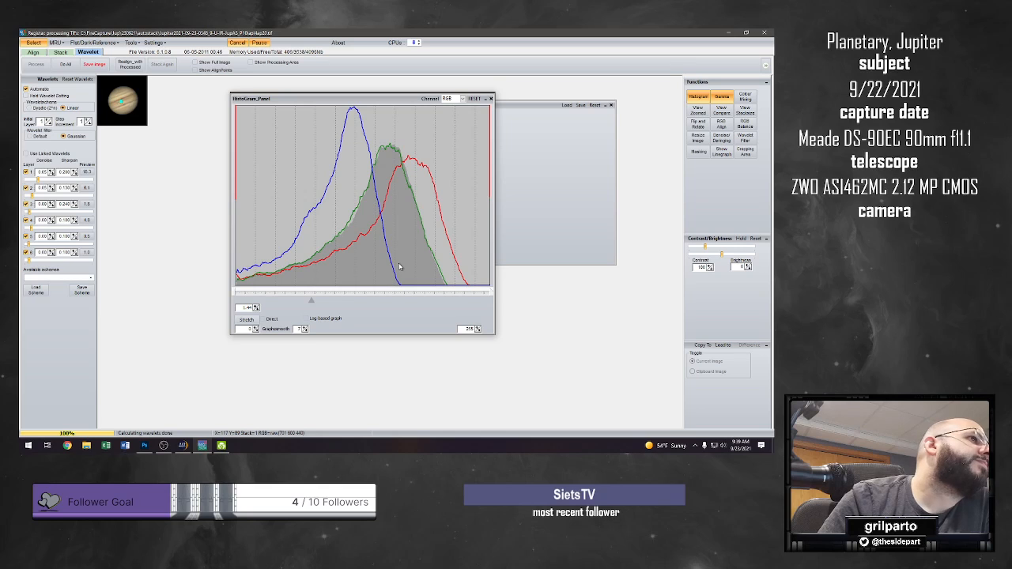
Reset the histogram, raise its midtone gamma to 1.40, and close the Histogram panel.
{"action": "left_click", "coordinate": [473, 100]}
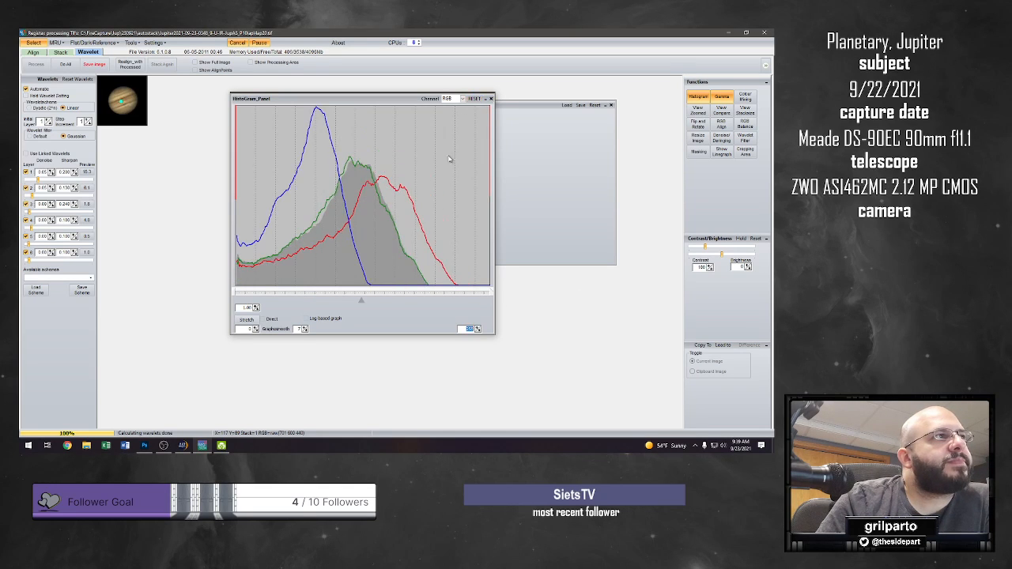
{"action": "left_click_drag", "start_coordinate": [363, 301], "coordinate": [316, 304]}
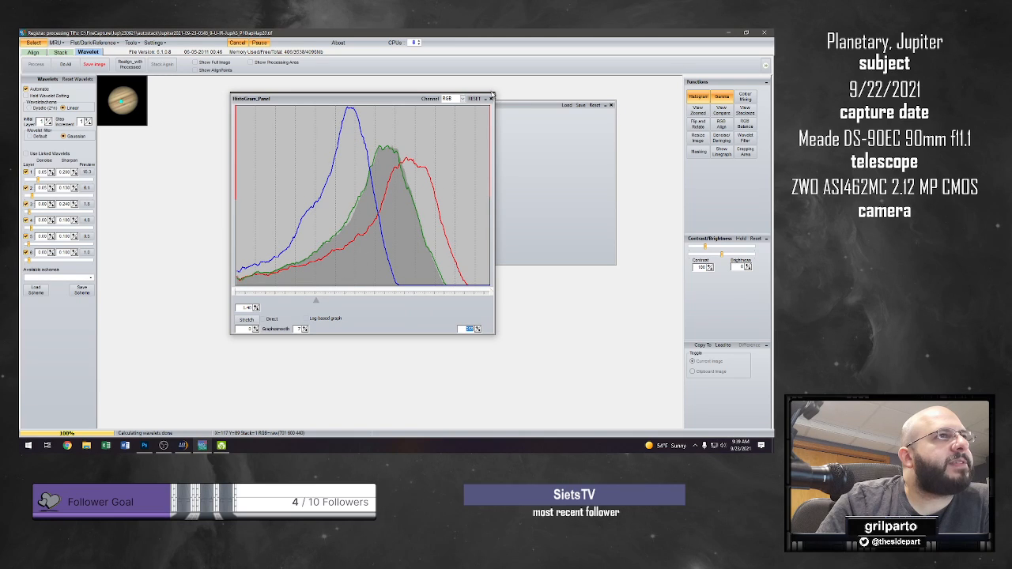
{"action": "left_click", "coordinate": [491, 99]}
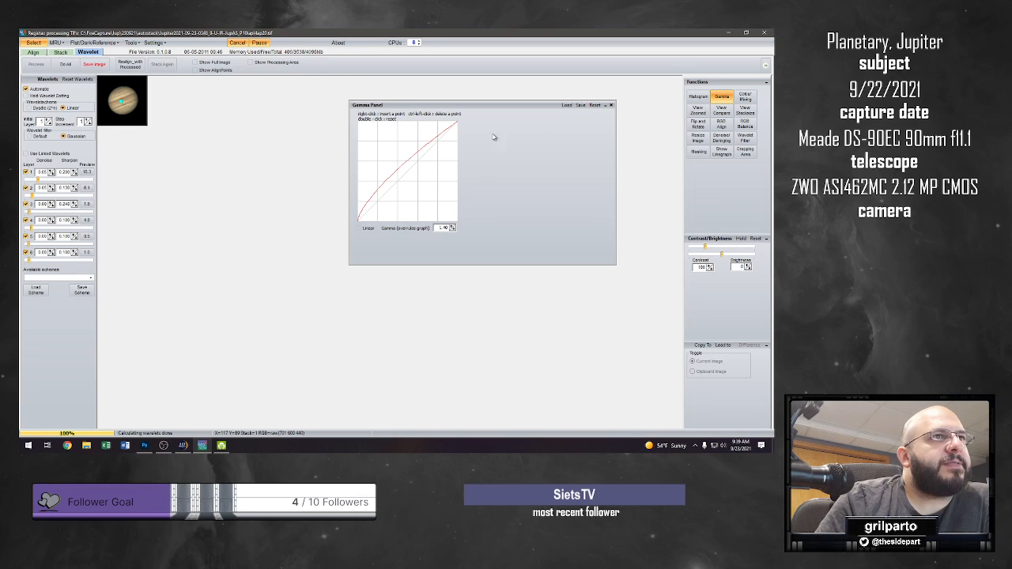
Reset the gamma curve, raise its shadow and midtone points, lower the highlight point, and close the Gamma panel.
{"action": "left_click", "coordinate": [595, 105]}
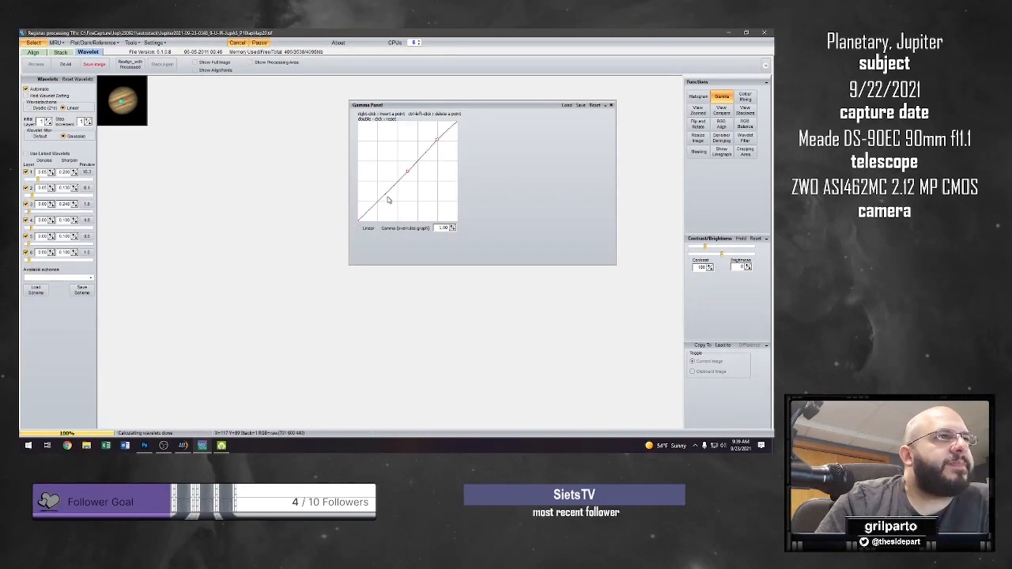
{"action": "left_click_drag", "start_coordinate": [378, 205], "coordinate": [374, 200]}
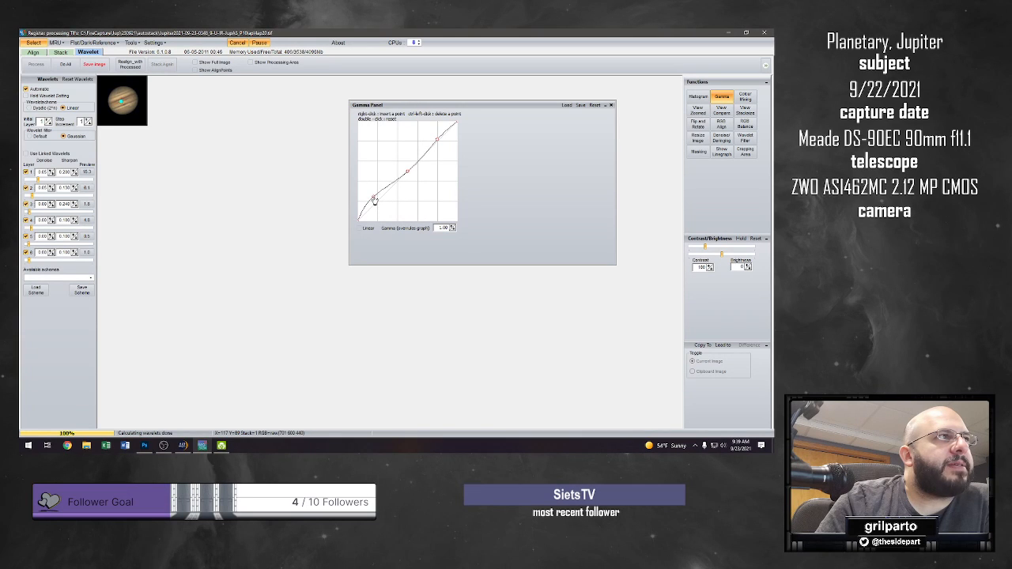
{"action": "left_click_drag", "start_coordinate": [437, 140], "coordinate": [448, 144]}
{"action": "left_click_drag", "start_coordinate": [407, 174], "coordinate": [418, 165]}
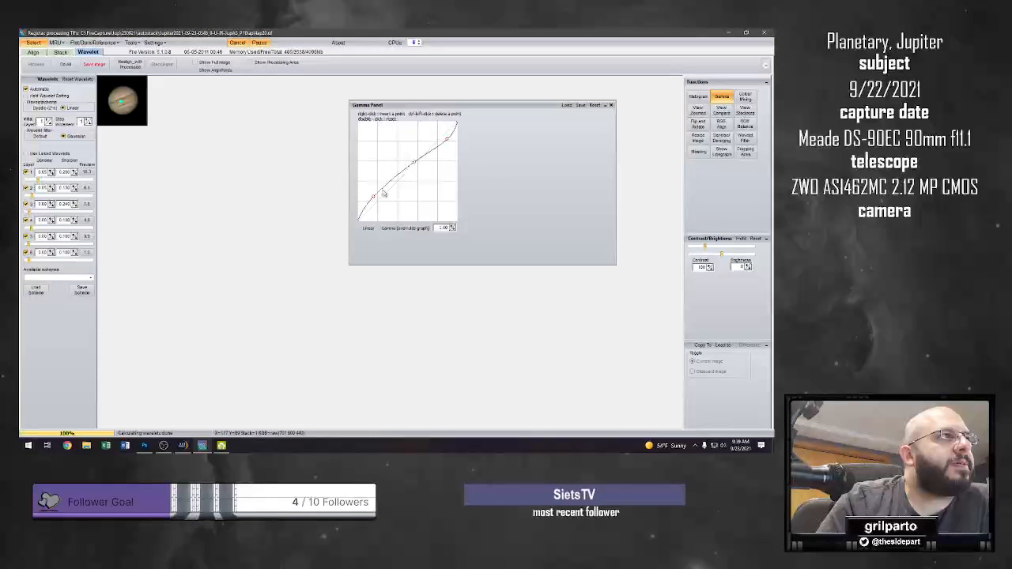
{"action": "left_click_drag", "start_coordinate": [377, 198], "coordinate": [379, 198]}
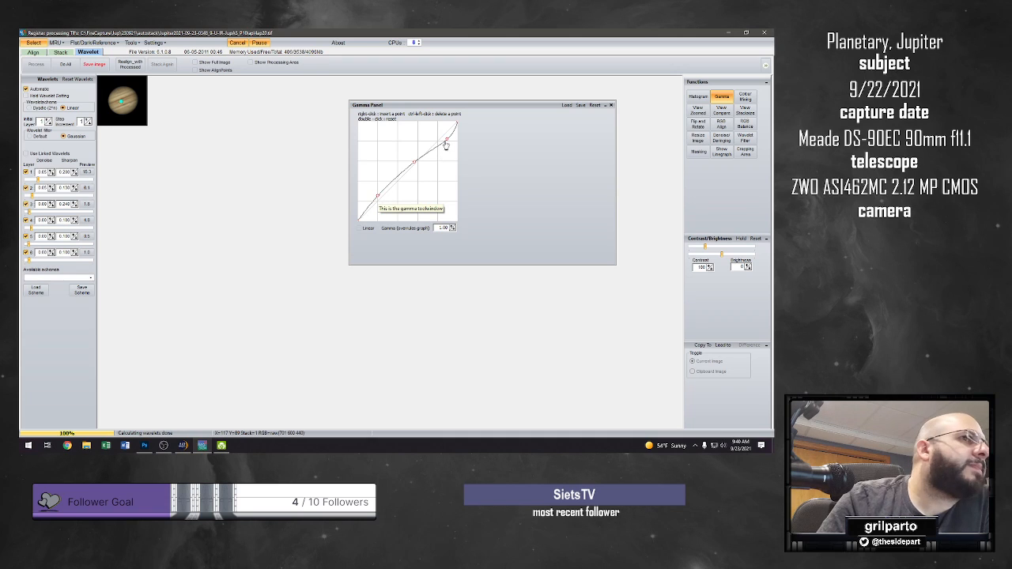
{"action": "left_click_drag", "start_coordinate": [448, 141], "coordinate": [408, 166]}
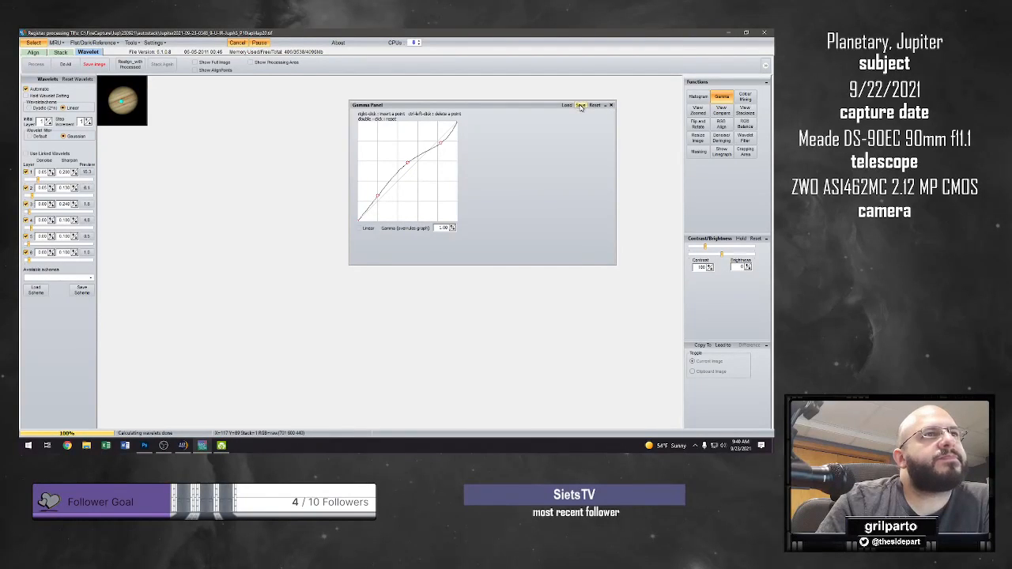
{"action": "left_click", "coordinate": [611, 105]}
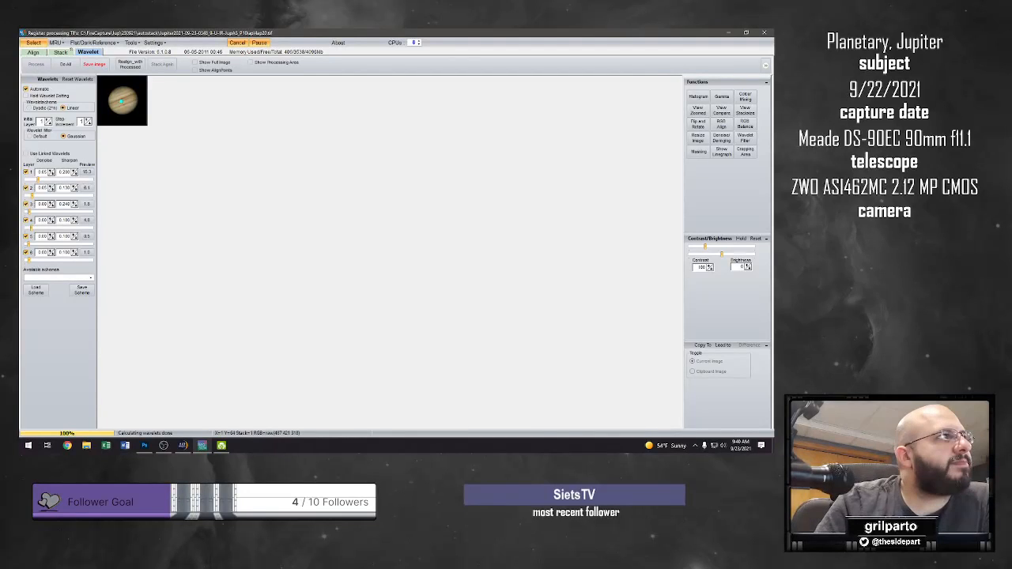
Save the processed Jupiter image as a 16-bit RGB PNG in the autostack folder, keeping the suggested file name.
{"action": "left_click", "coordinate": [94, 64]}
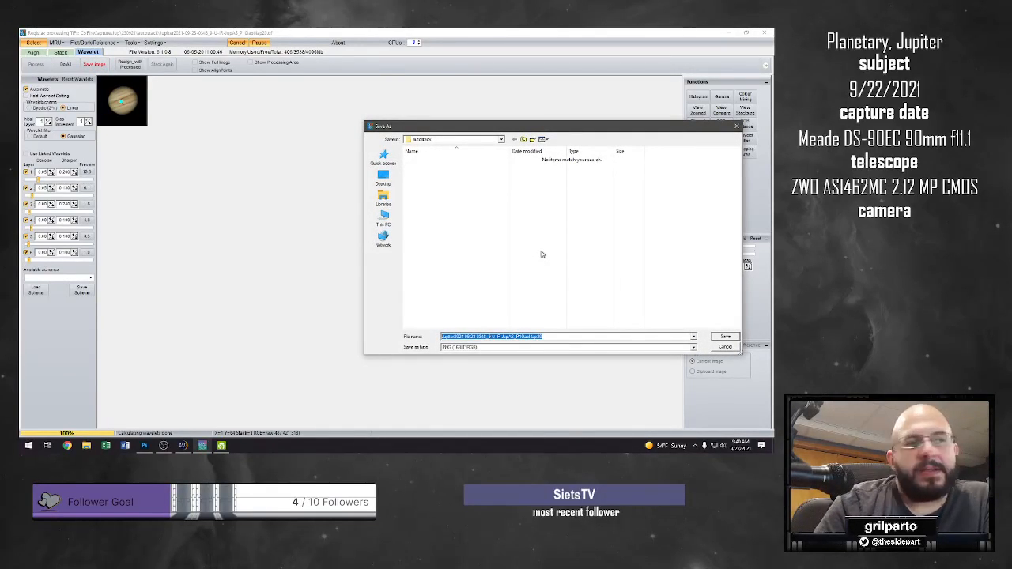
{"action": "left_click", "coordinate": [477, 140]}
{"action": "left_click", "coordinate": [480, 140]}
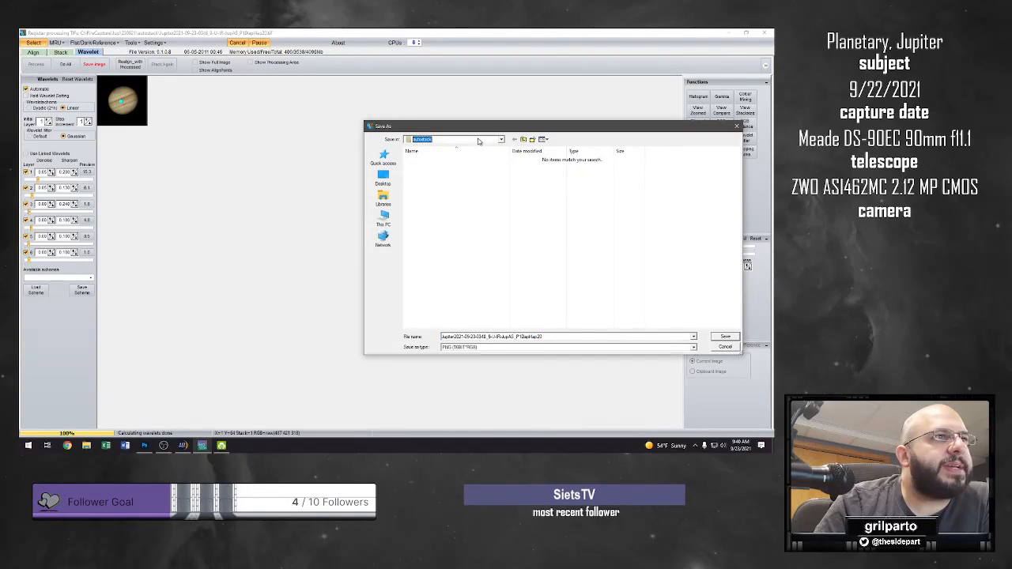
{"action": "left_click", "coordinate": [500, 140]}
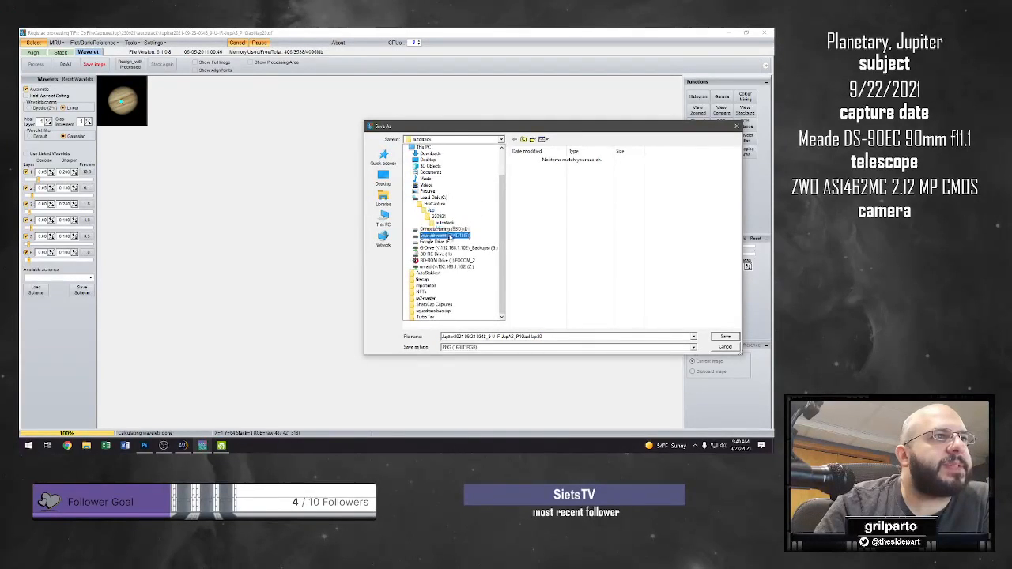
{"action": "left_click", "coordinate": [445, 223]}
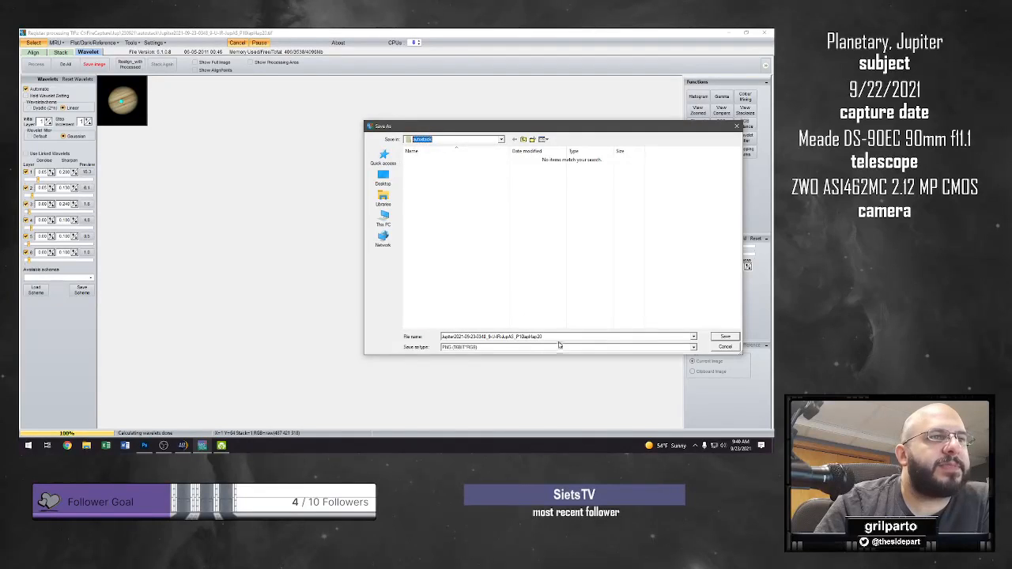
{"action": "left_click", "coordinate": [725, 337]}
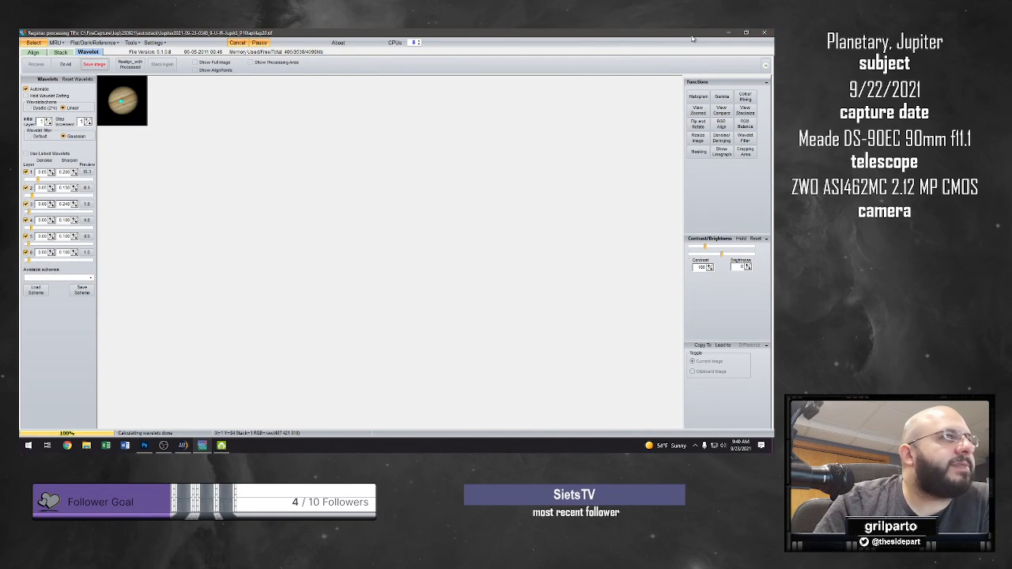
Minimize RegiStax and return to the AutoStakkert windows on the desktop.
{"action": "left_click", "coordinate": [727, 32]}
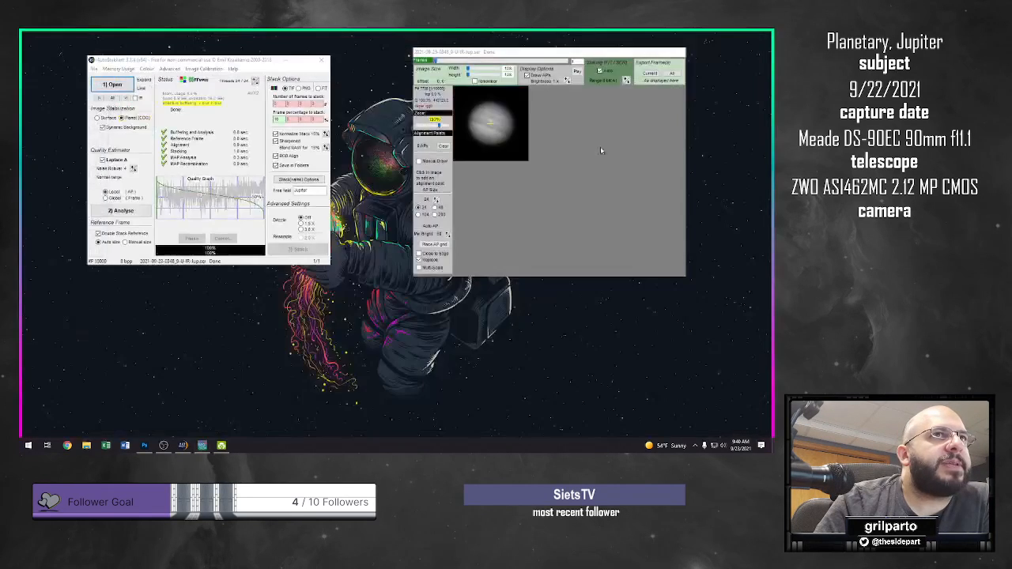
{"action": "left_click", "coordinate": [201, 446]}
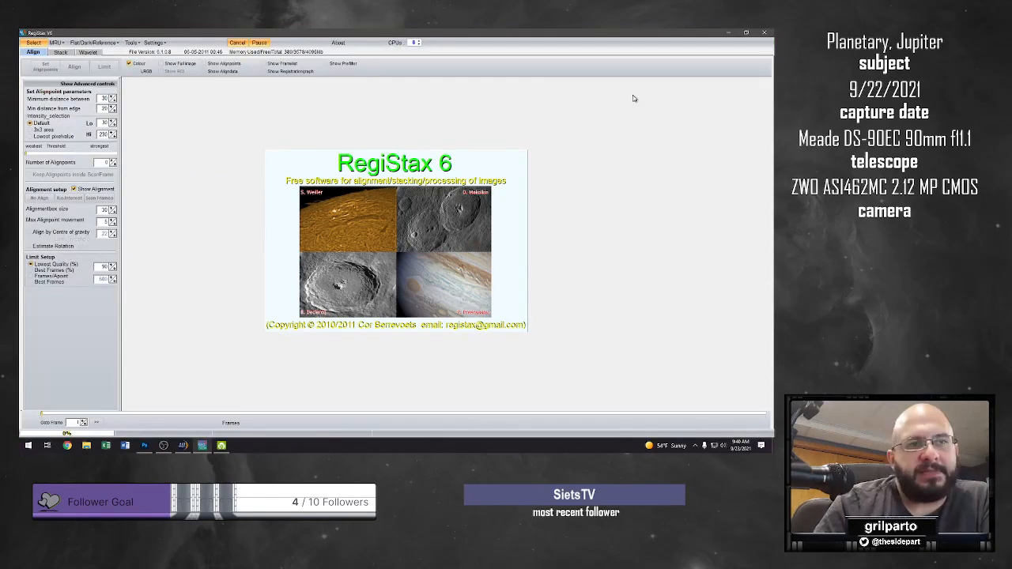
{"action": "left_click", "coordinate": [727, 32]}
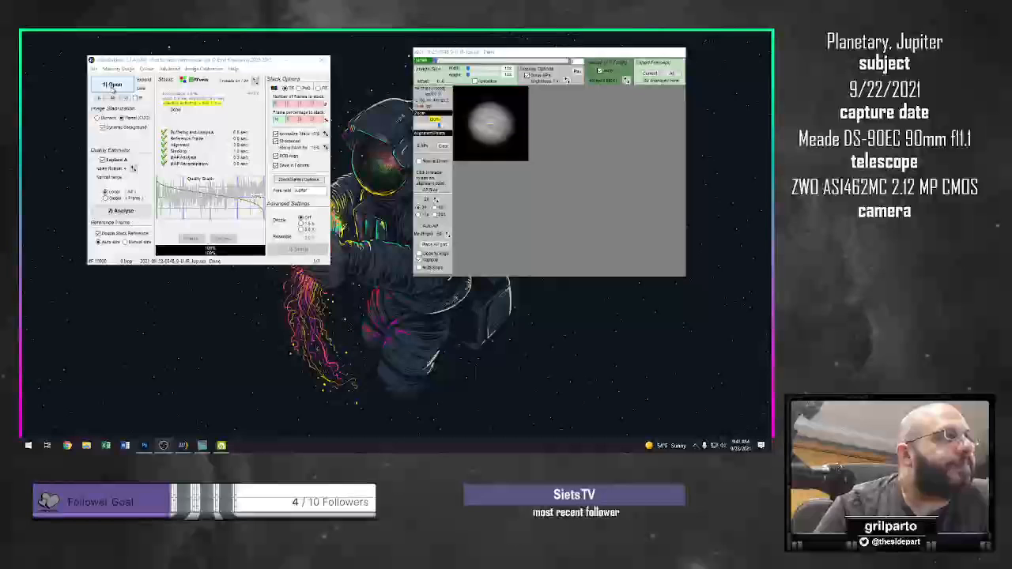
{"action": "left_click", "coordinate": [113, 84]}
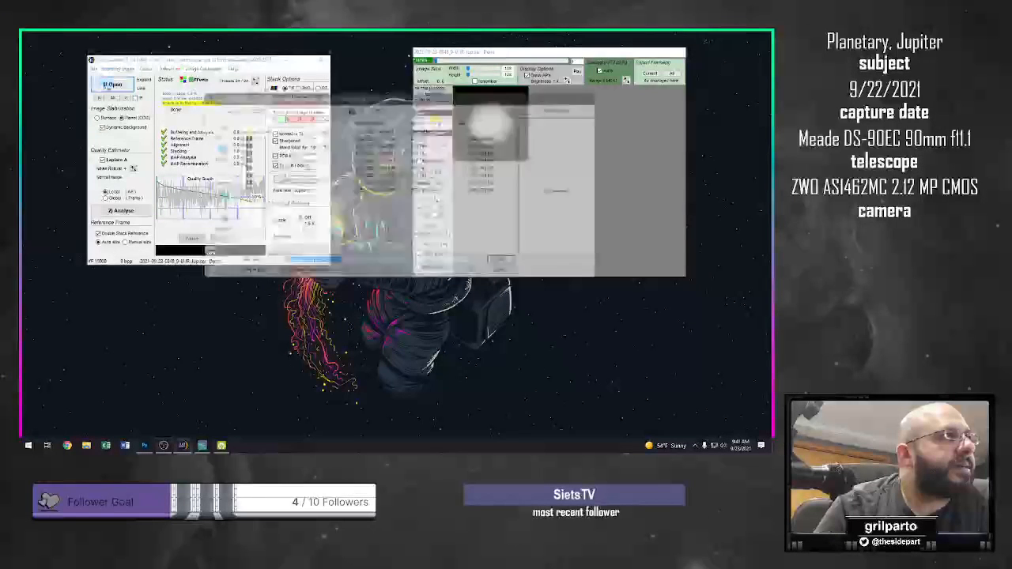
{"action": "left_click", "coordinate": [311, 183]}
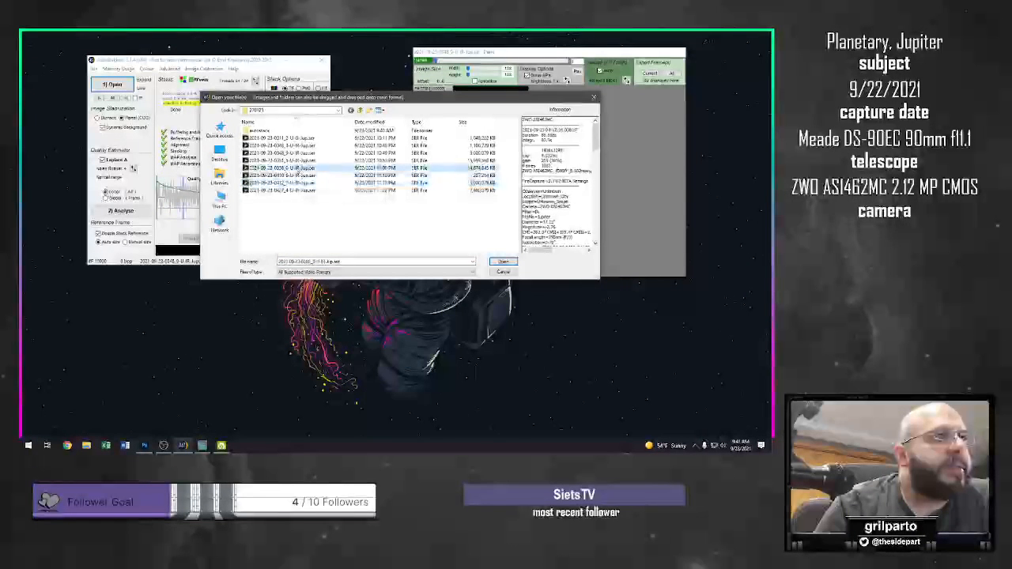
{"action": "left_click", "coordinate": [292, 168]}
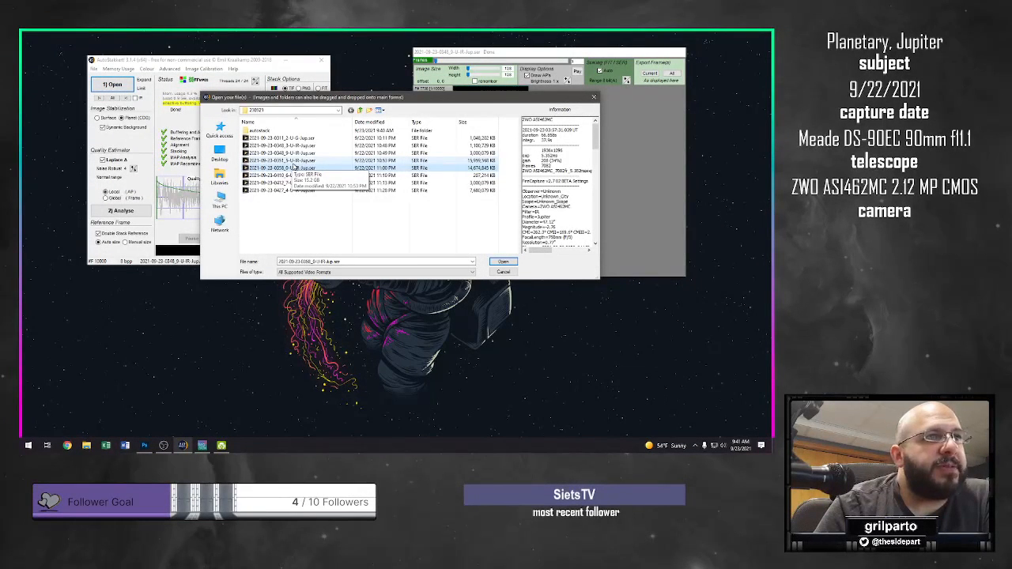
{"action": "left_click", "coordinate": [298, 160]}
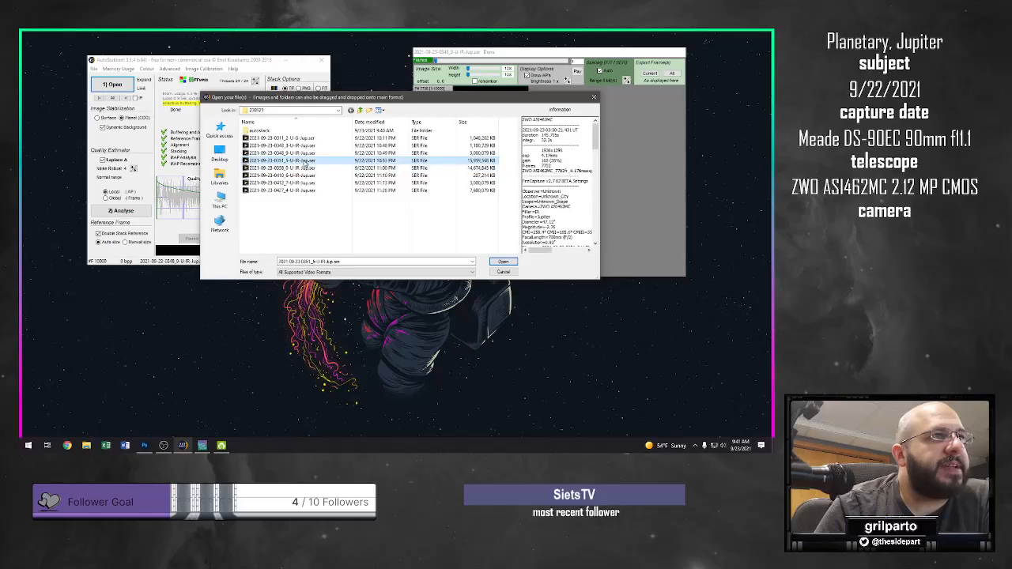
{"action": "left_click", "coordinate": [307, 168]}
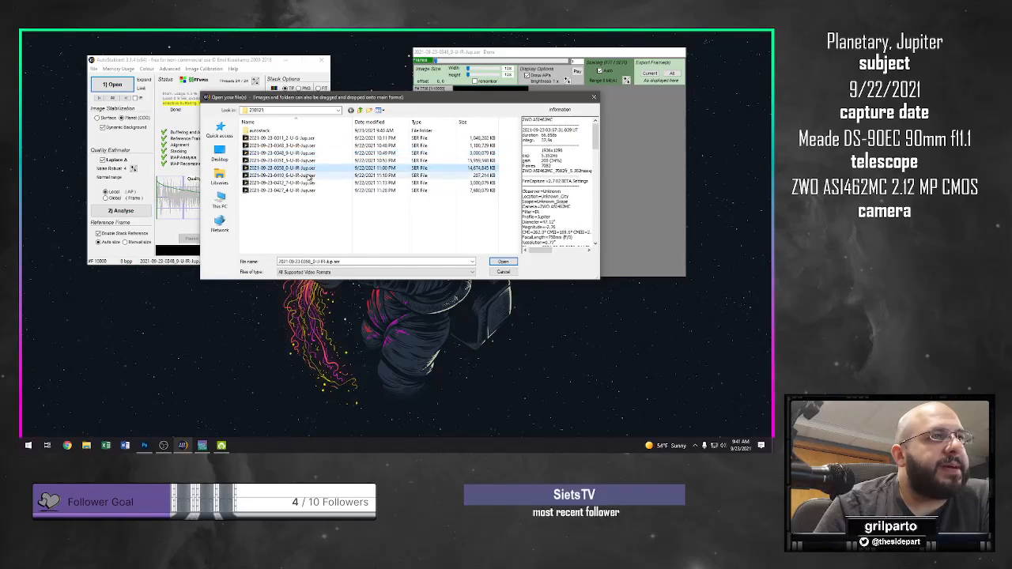
{"action": "left_click", "coordinate": [307, 174]}
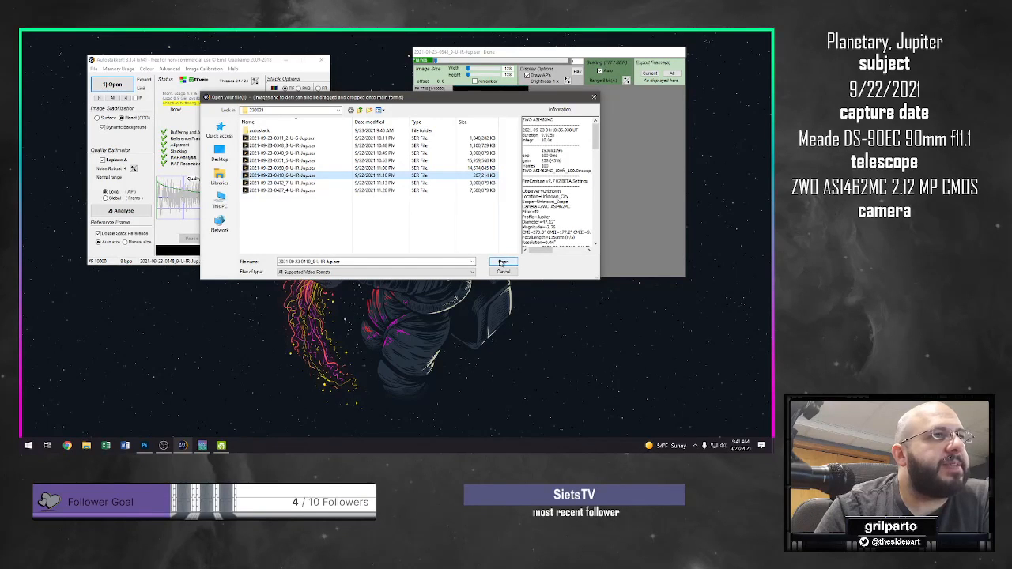
{"action": "left_click", "coordinate": [503, 262]}
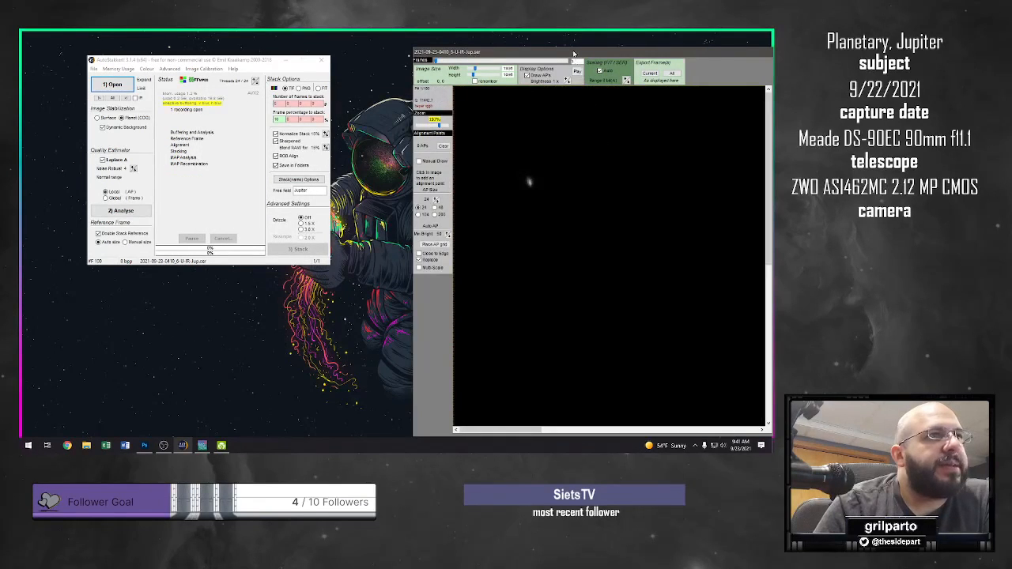
Fit the whole frame in the preview at 40% zoom and scrub through the recording to examine Jupiter and its moons.
{"action": "left_click_drag", "start_coordinate": [575, 53], "coordinate": [513, 49]}
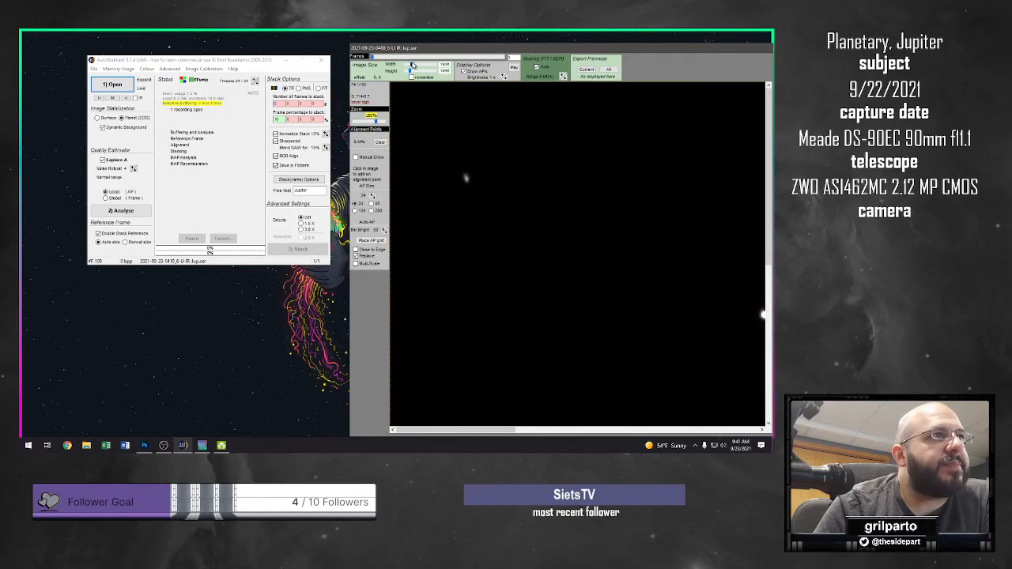
{"action": "left_click_drag", "start_coordinate": [378, 122], "coordinate": [354, 121]}
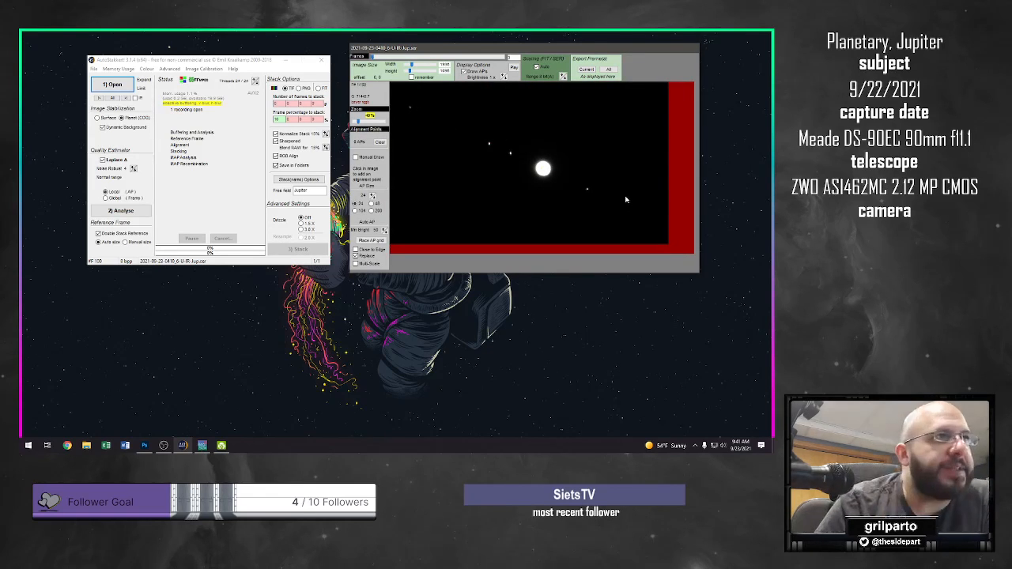
{"action": "left_click_drag", "start_coordinate": [375, 60], "coordinate": [446, 58]}
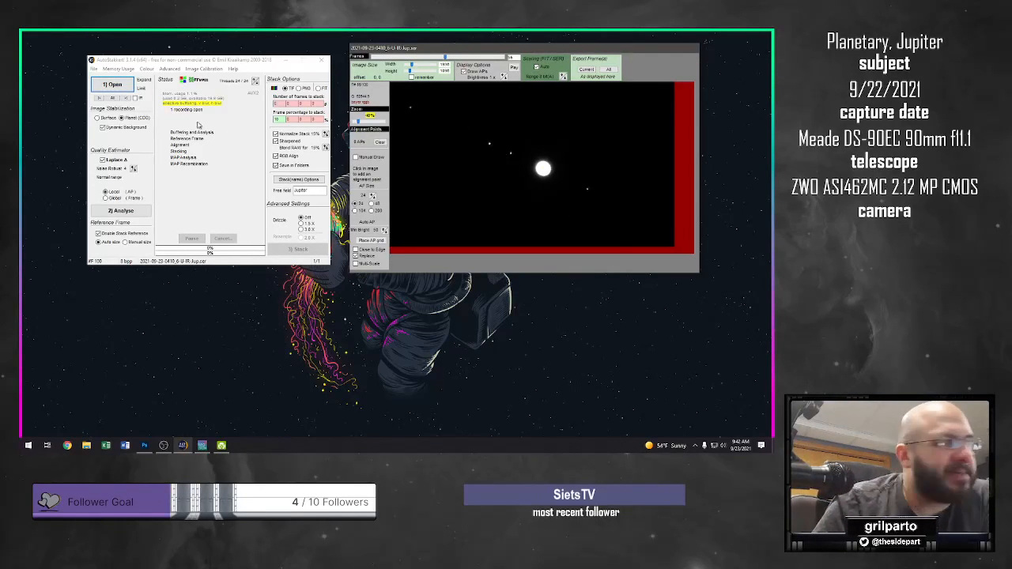
{"action": "left_click", "coordinate": [95, 70]}
{"action": "left_click", "coordinate": [117, 87]}
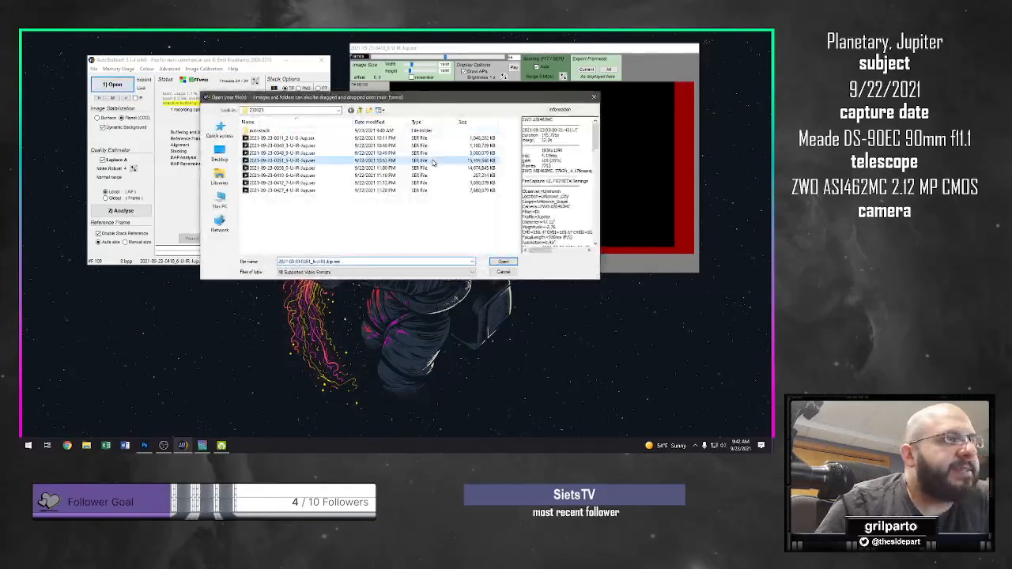
{"action": "double_click", "coordinate": [433, 162]}
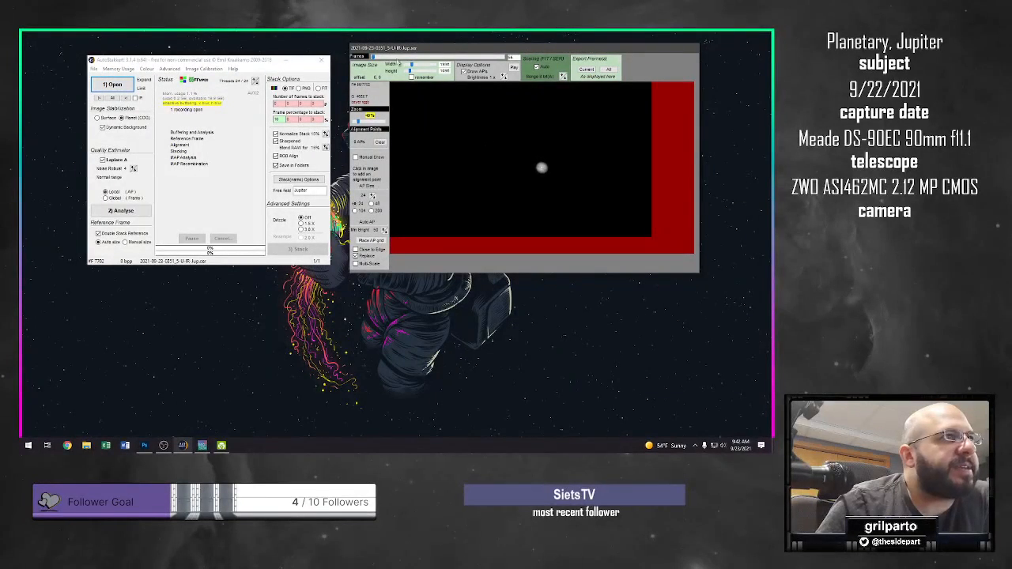
Scrub through the recording's frames to check Jupiter's appearance and drift, and return to the first frame.
{"action": "left_click_drag", "start_coordinate": [375, 58], "coordinate": [464, 56]}
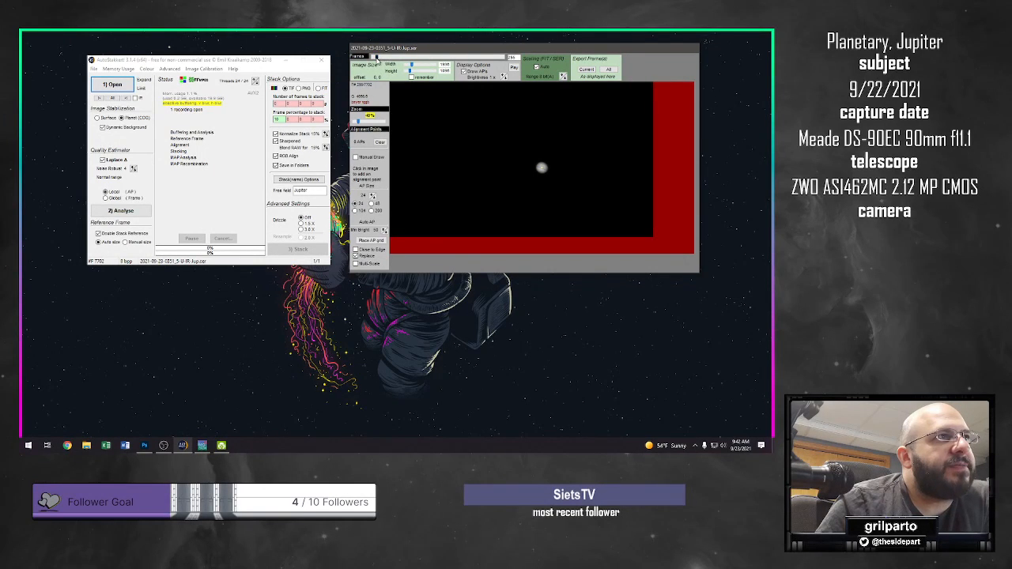
{"action": "left_click_drag", "start_coordinate": [378, 58], "coordinate": [419, 65]}
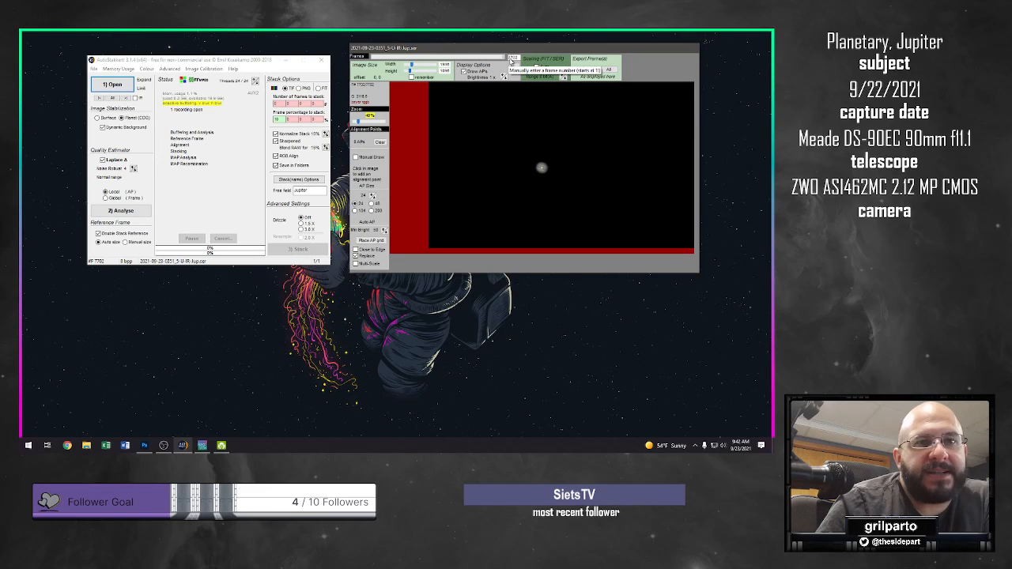
{"action": "left_click_drag", "start_coordinate": [500, 60], "coordinate": [399, 73]}
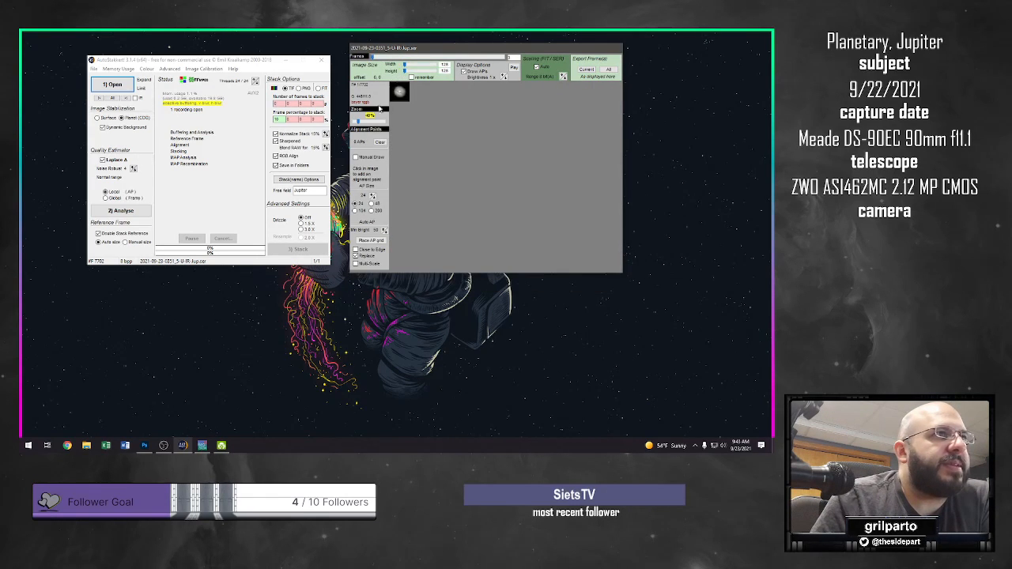
Crop the image size tightly around Jupiter, reducing both its width and height.
{"action": "left_click_drag", "start_coordinate": [360, 124], "coordinate": [375, 124]}
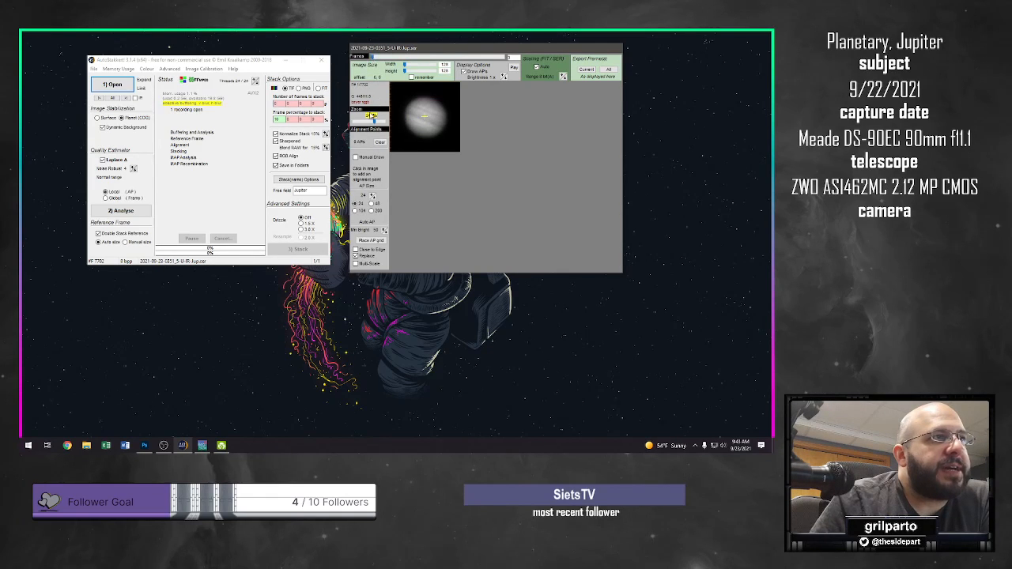
{"action": "mouse_move", "coordinate": [406, 67]}
{"action": "left_mouse_down"}
{"action": "mouse_move", "coordinate": [448, 67]}
{"action": "mouse_move", "coordinate": [411, 73]}
{"action": "left_mouse_up"}
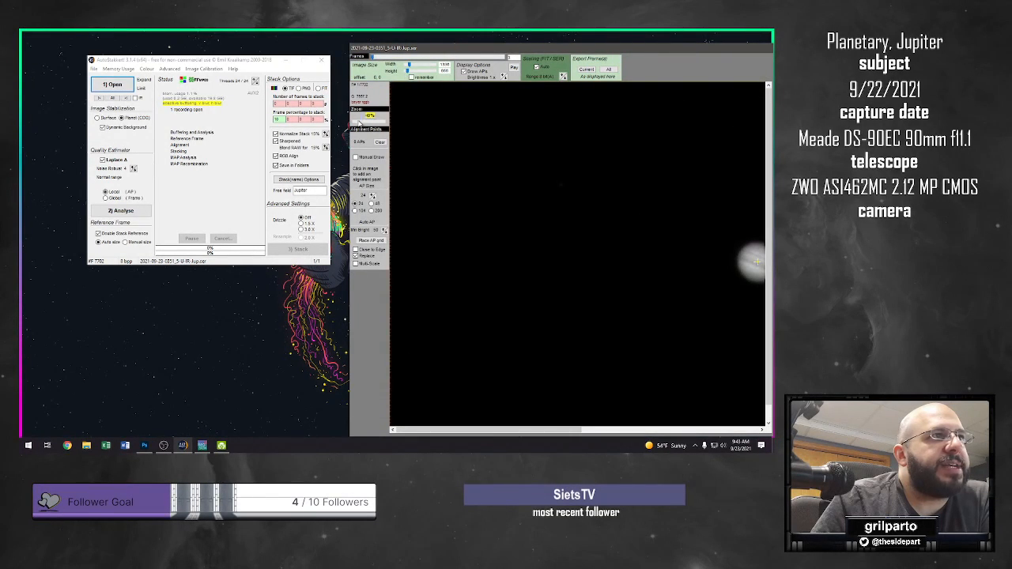
{"action": "mouse_move", "coordinate": [360, 124]}
{"action": "left_mouse_down"}
{"action": "mouse_move", "coordinate": [351, 125]}
{"action": "mouse_move", "coordinate": [368, 124]}
{"action": "left_mouse_up"}
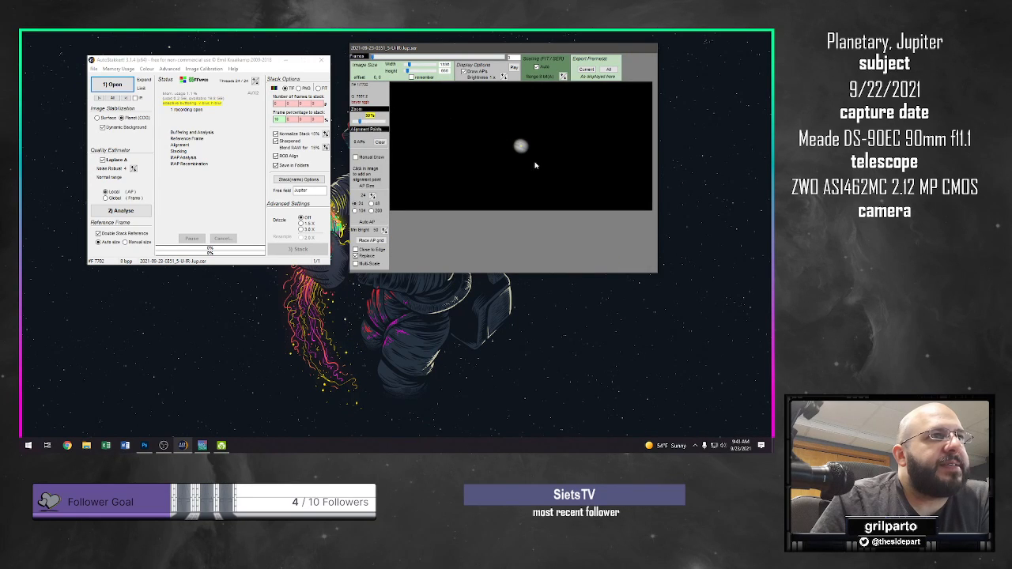
{"action": "left_click", "coordinate": [409, 71]}
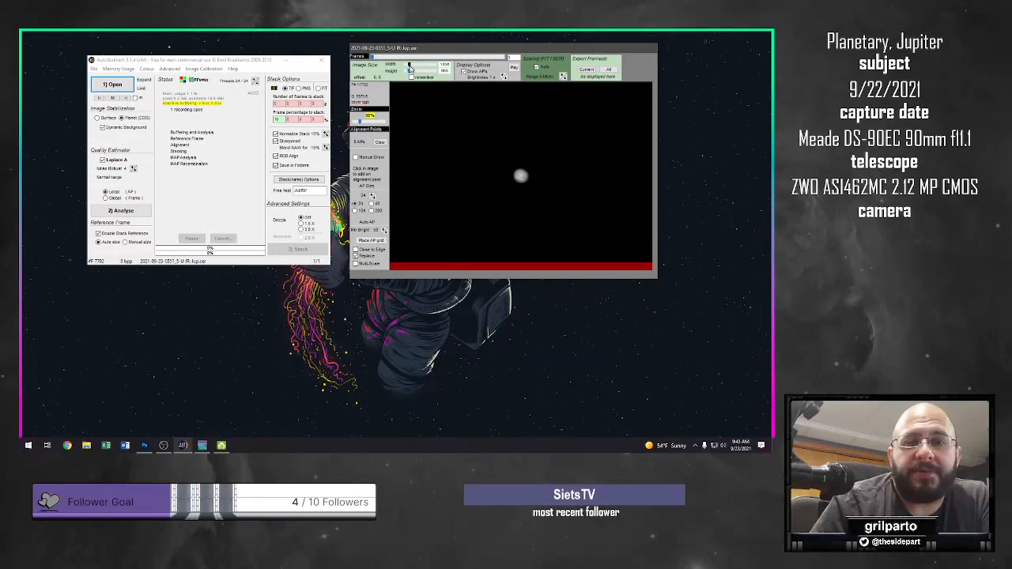
{"action": "left_click_drag", "start_coordinate": [409, 69], "coordinate": [405, 71]}
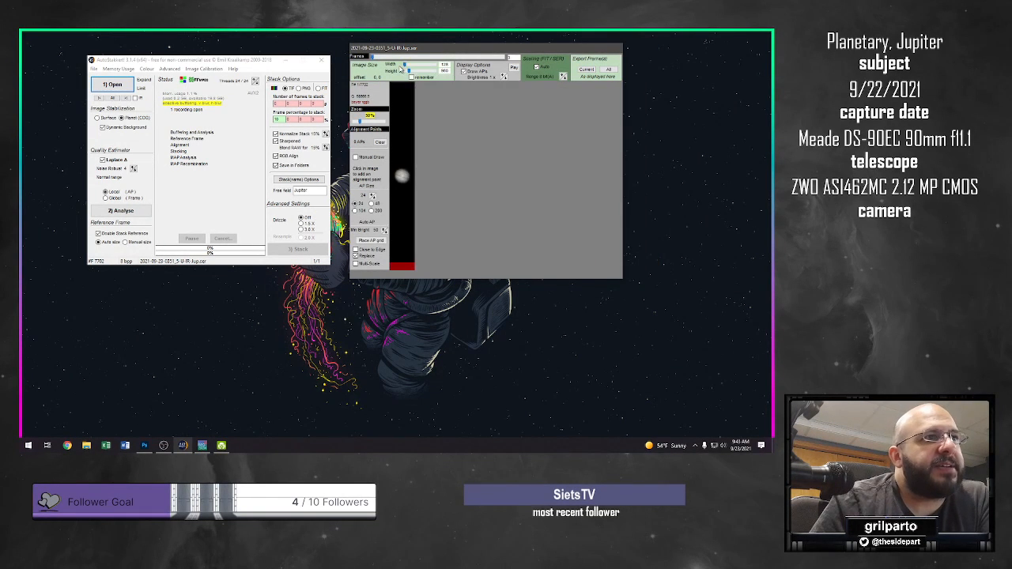
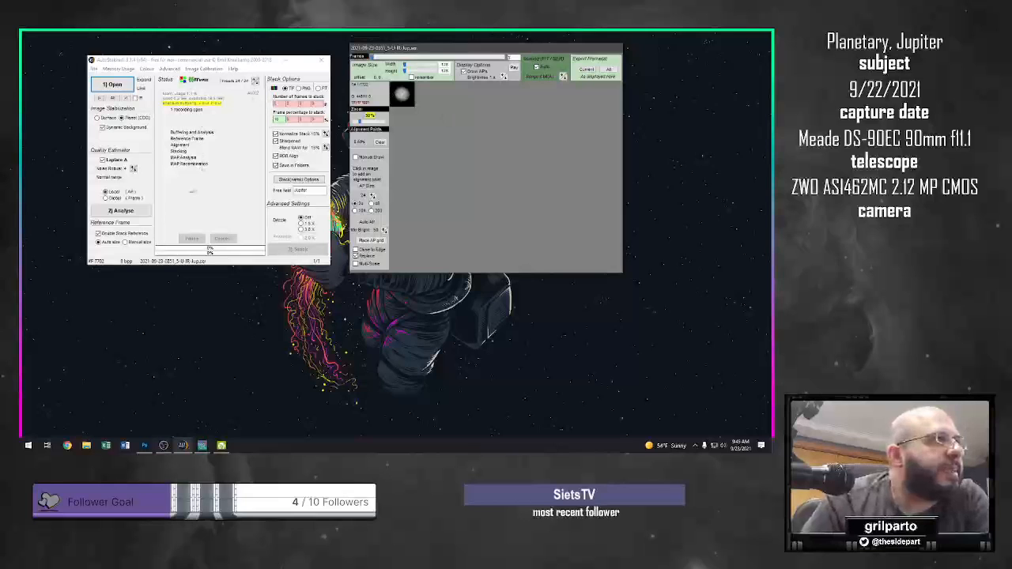
Place an alignment point grid on Jupiter and analyse the quality of the recording's frames.
{"action": "left_click", "coordinate": [136, 217]}
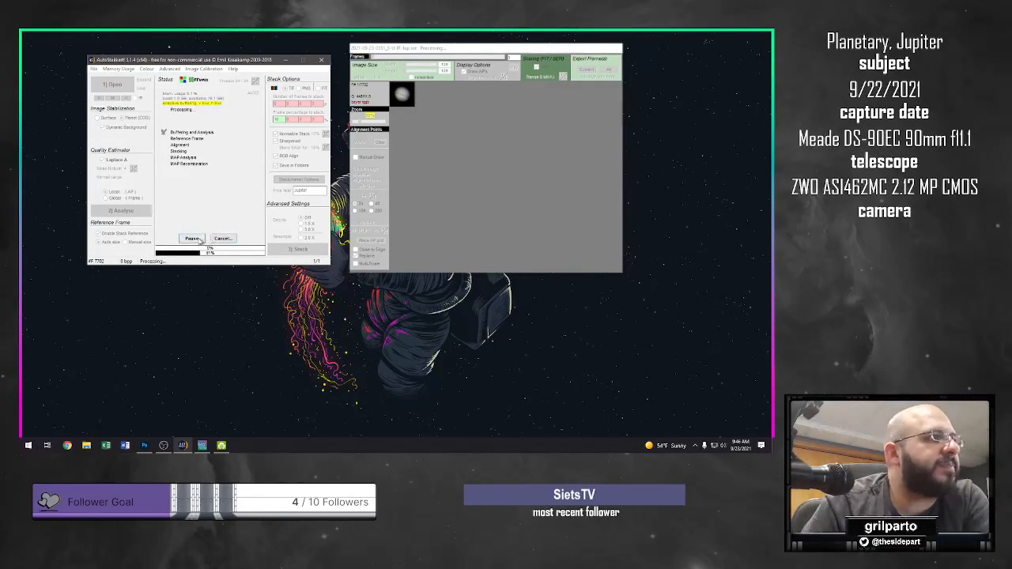
{"action": "left_click", "coordinate": [223, 238]}
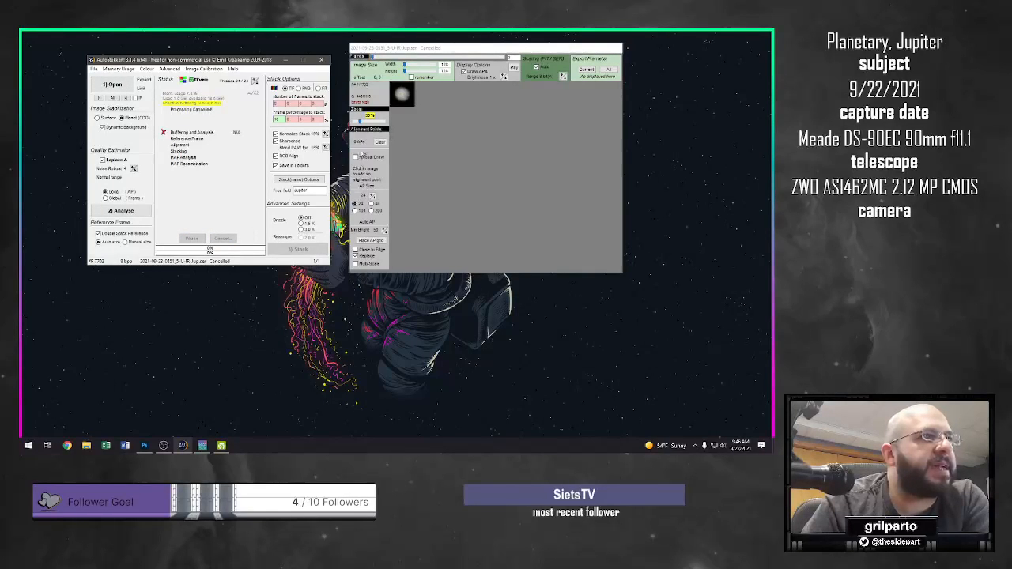
{"action": "left_click", "coordinate": [369, 240]}
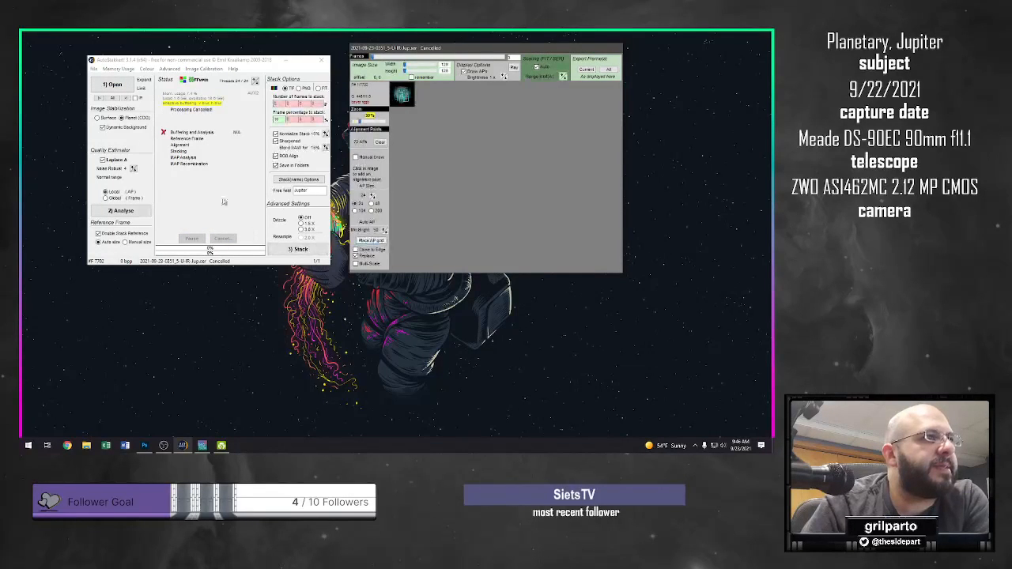
{"action": "left_click", "coordinate": [119, 211]}
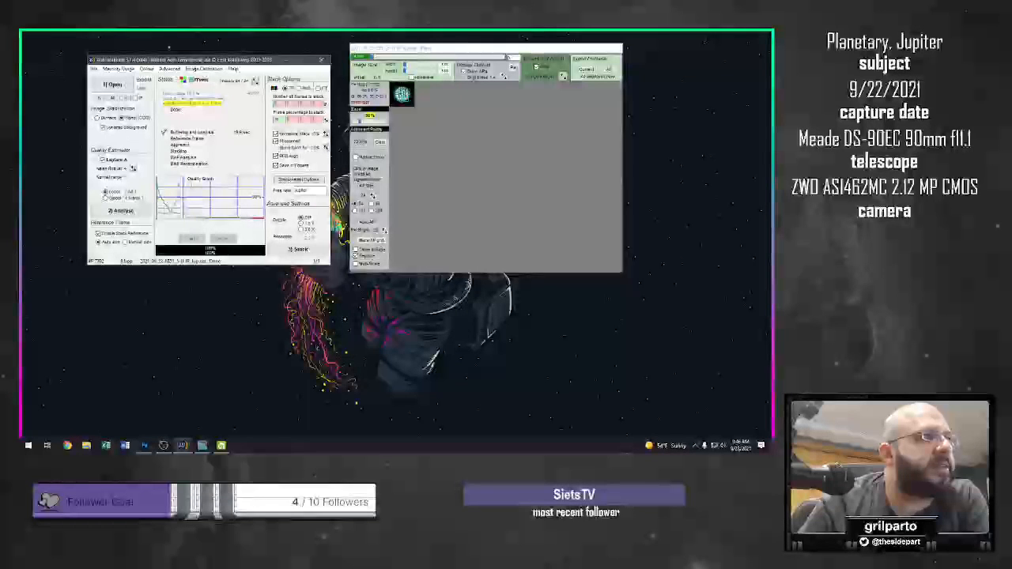
{"action": "left_click_drag", "start_coordinate": [373, 56], "coordinate": [473, 58]}
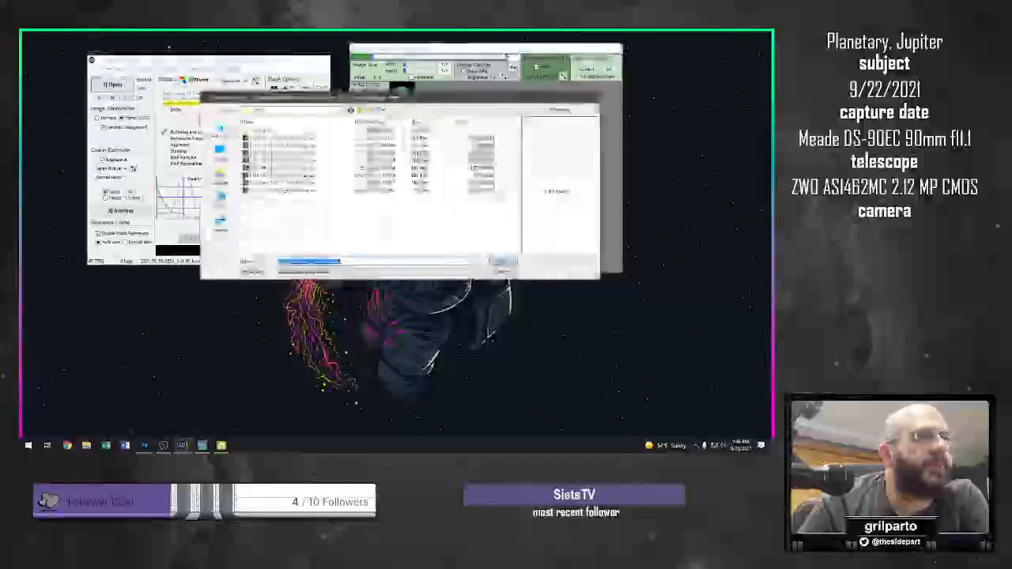
{"action": "left_click", "coordinate": [285, 167]}
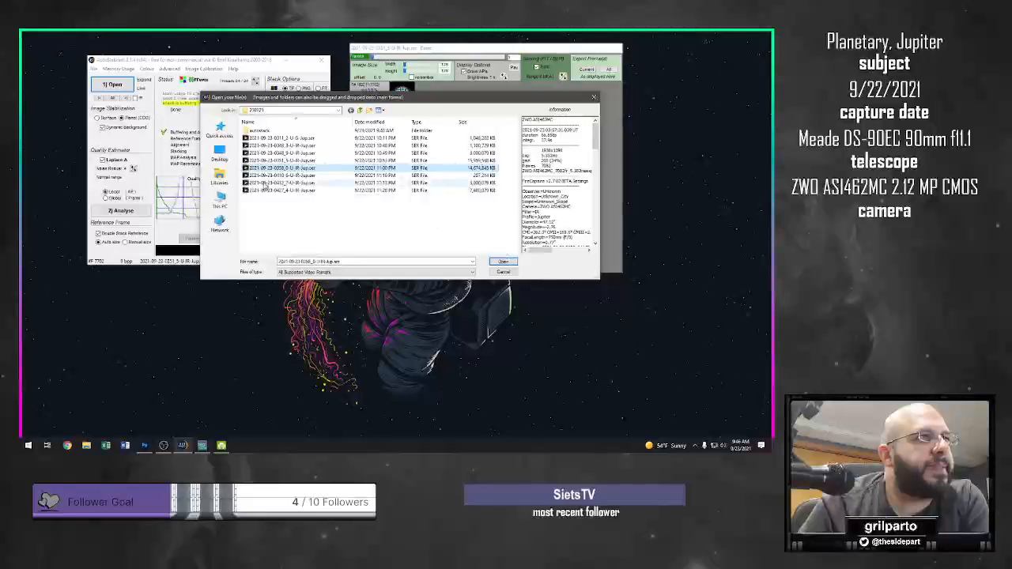
{"action": "left_click", "coordinate": [270, 182]}
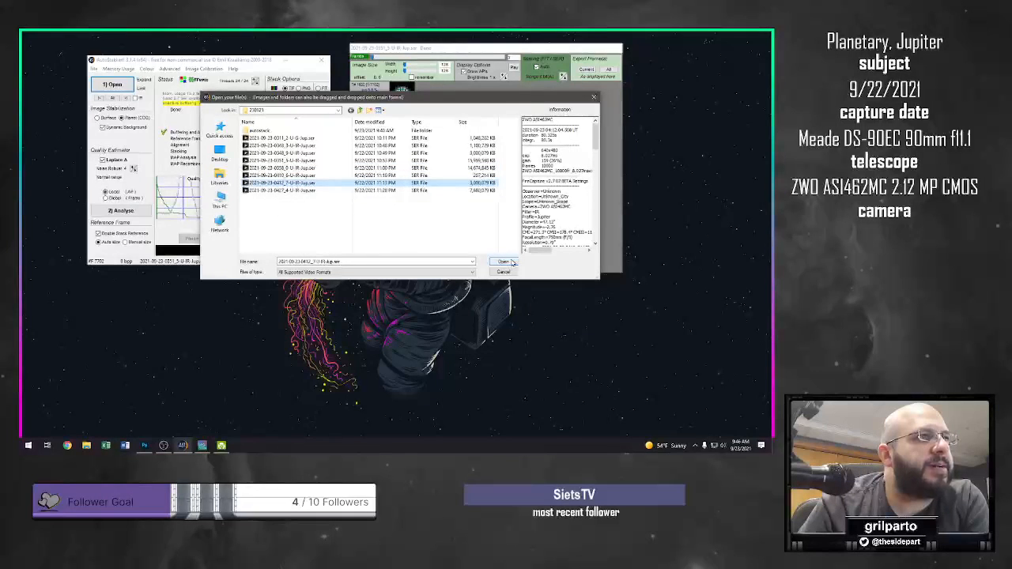
{"action": "left_click", "coordinate": [512, 261]}
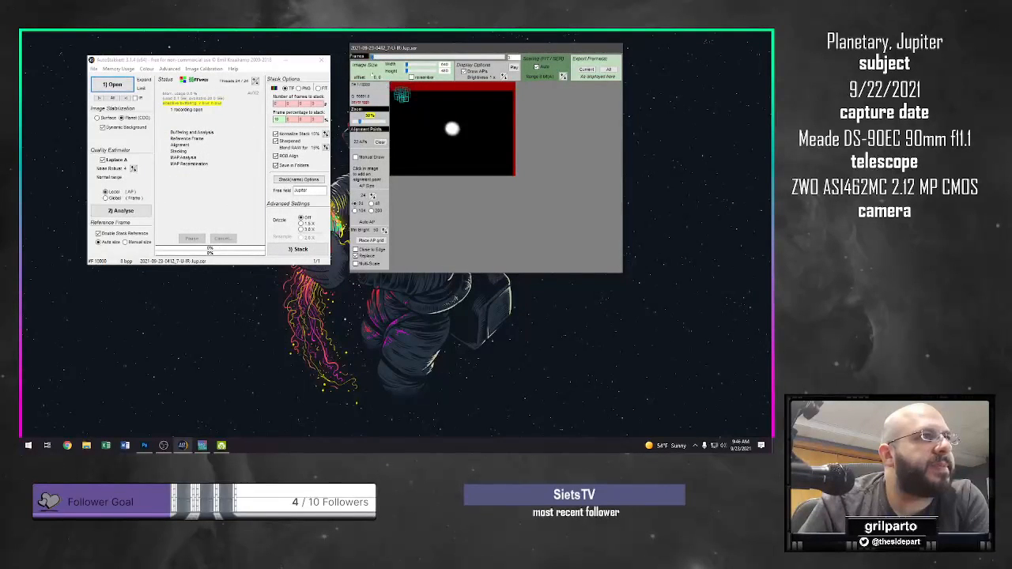
{"action": "left_click_drag", "start_coordinate": [374, 57], "coordinate": [349, 68]}
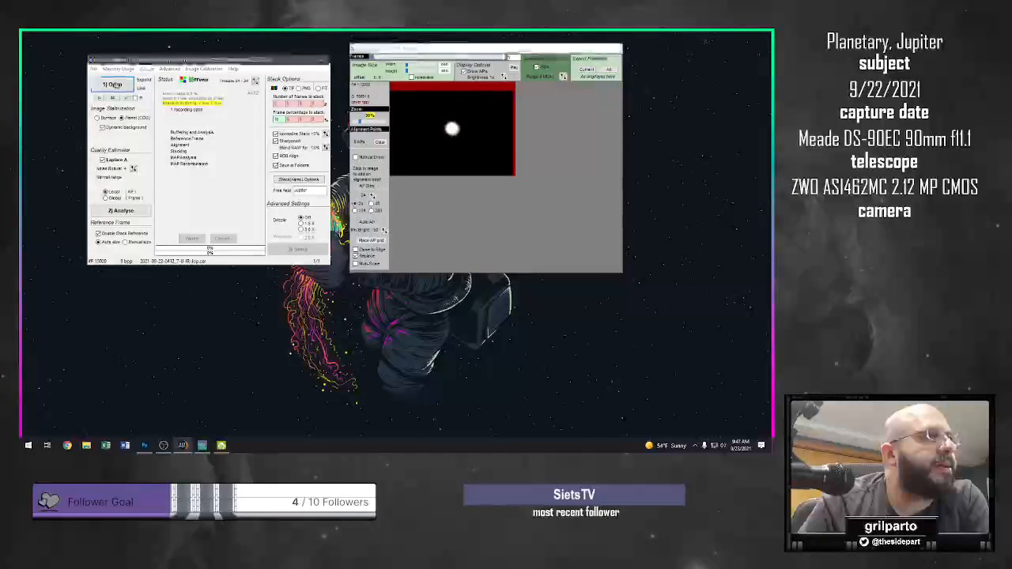
{"action": "left_click", "coordinate": [112, 84]}
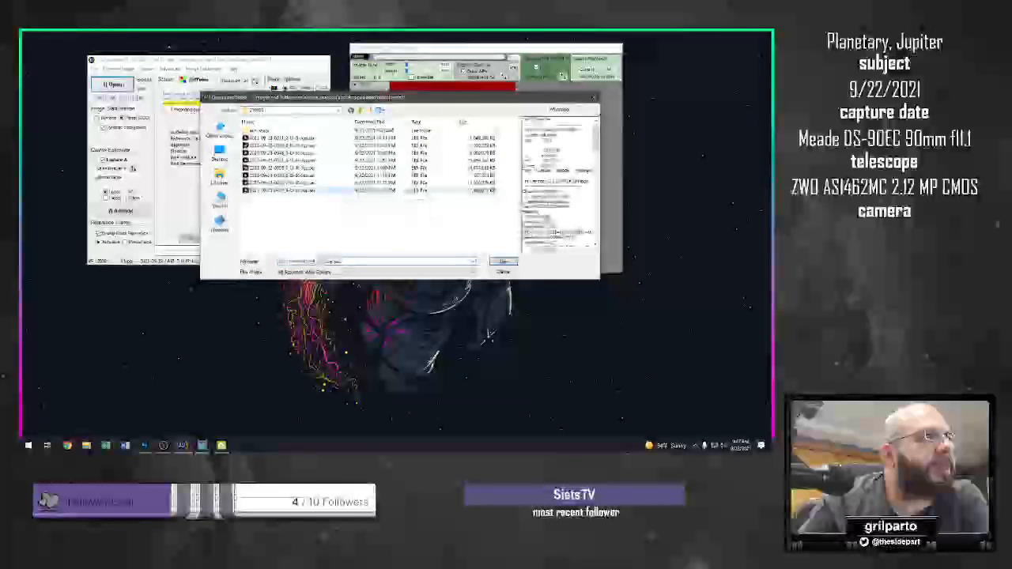
{"action": "left_click", "coordinate": [504, 262]}
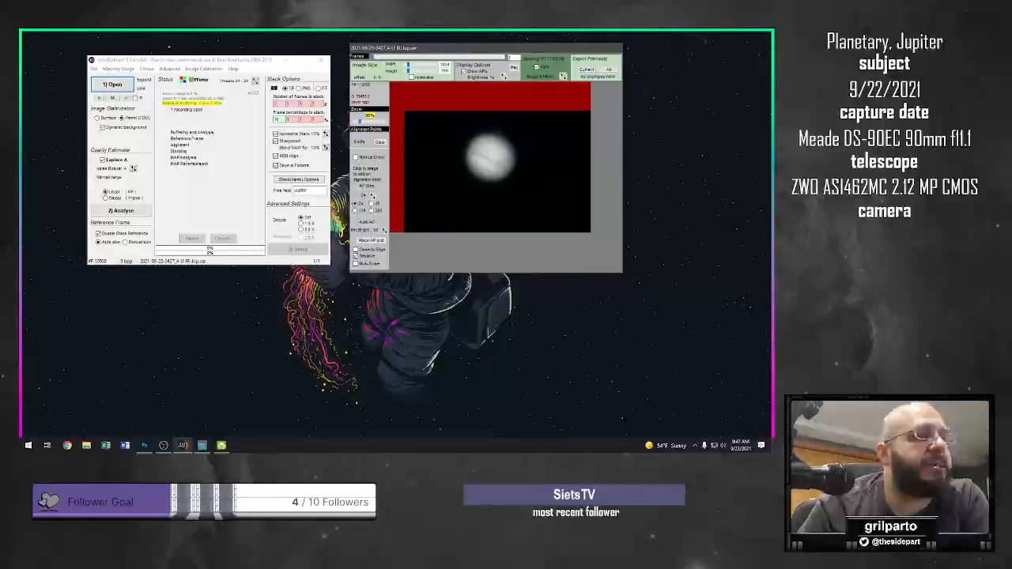
{"action": "left_click", "coordinate": [362, 124]}
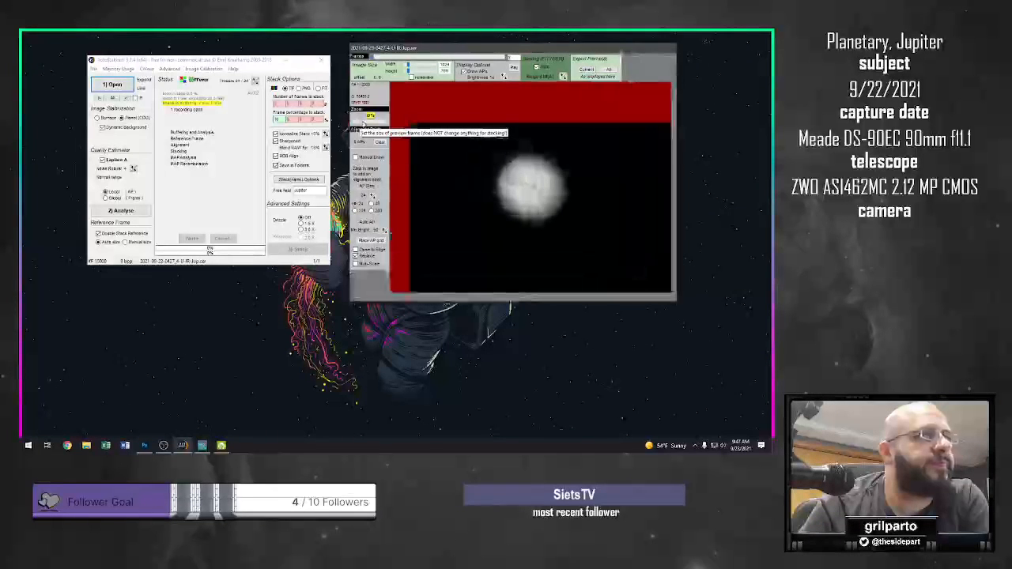
{"action": "left_click", "coordinate": [364, 125]}
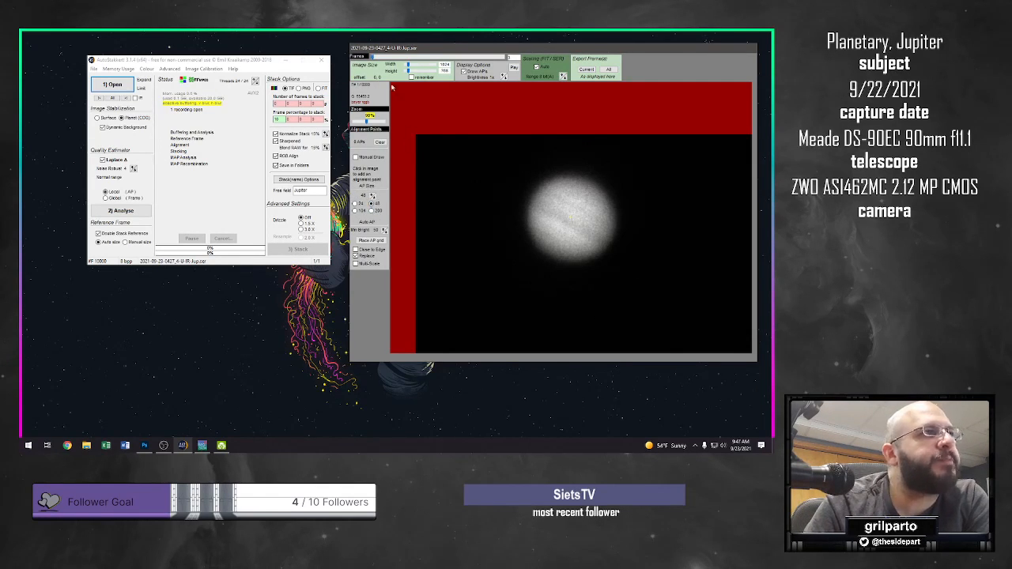
Crop the image to 400 by 400 pixels around Jupiter and clear the stray alignment point.
{"action": "left_click_drag", "start_coordinate": [408, 65], "coordinate": [403, 67]}
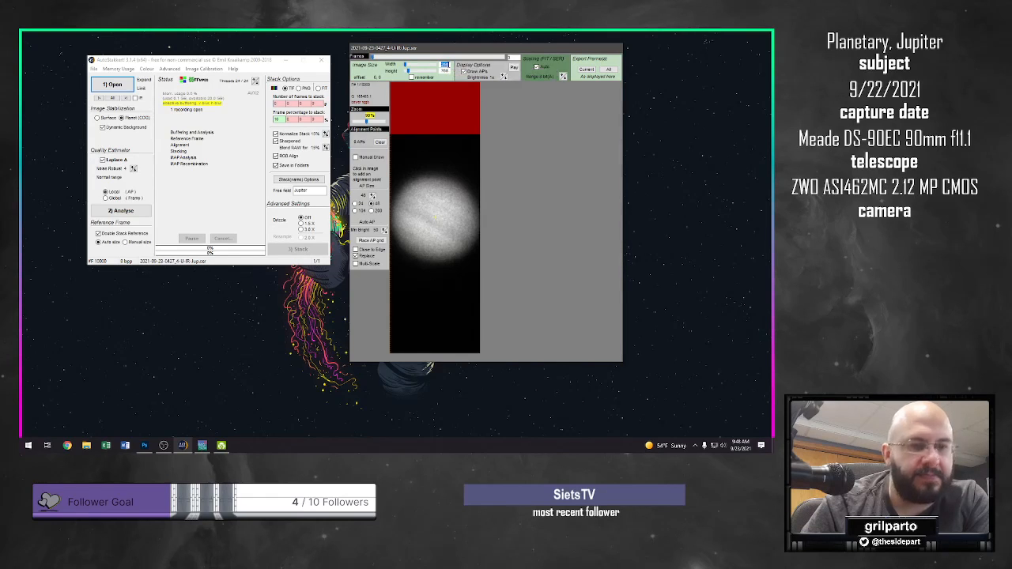
{"action": "left_click", "coordinate": [445, 66]}
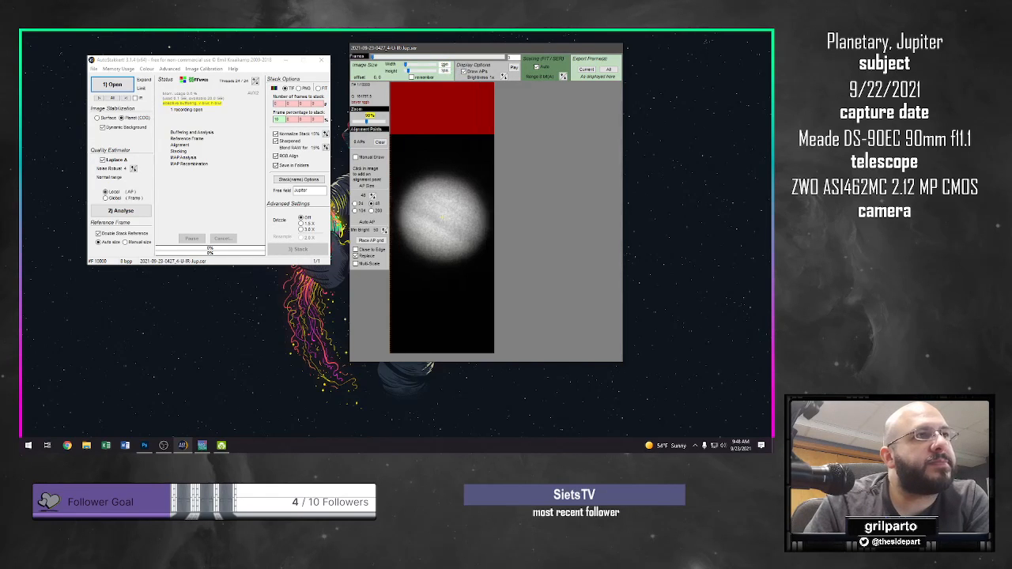
{"action": "double_click", "coordinate": [450, 66]}
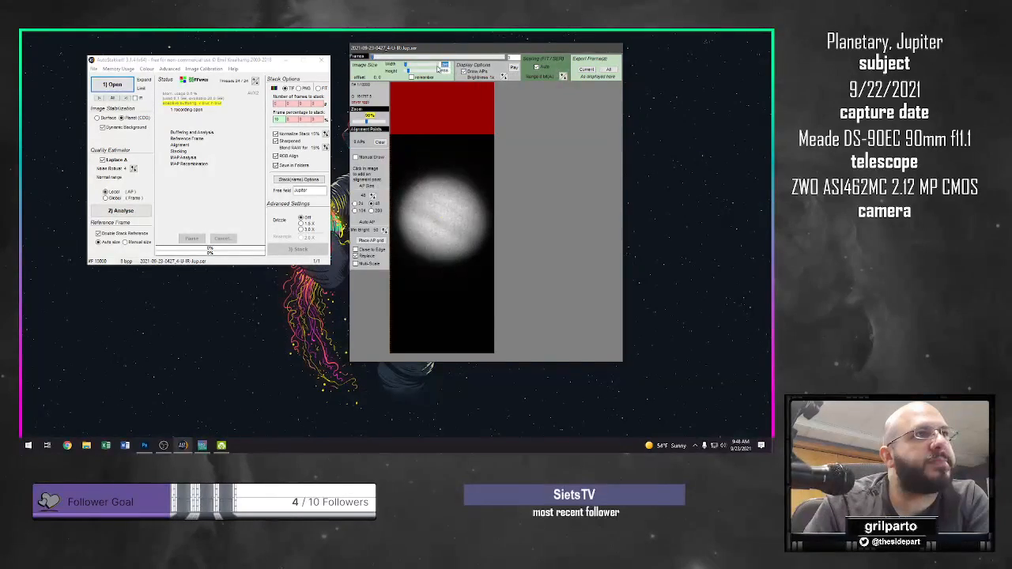
{"action": "type", "text": "400"}
{"action": "key", "text": "Return"}
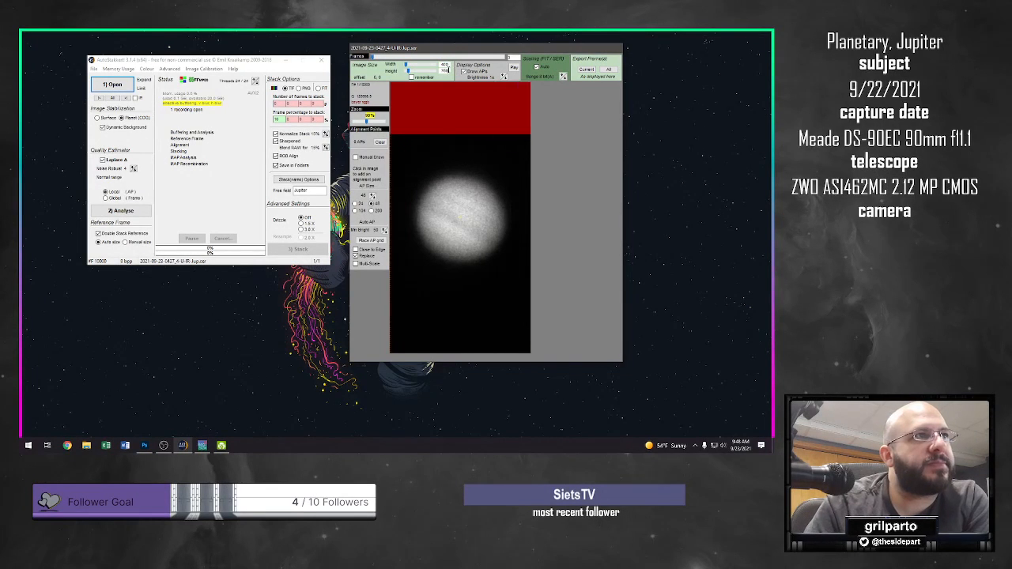
{"action": "double_click", "coordinate": [448, 71]}
{"action": "type", "text": "400"}
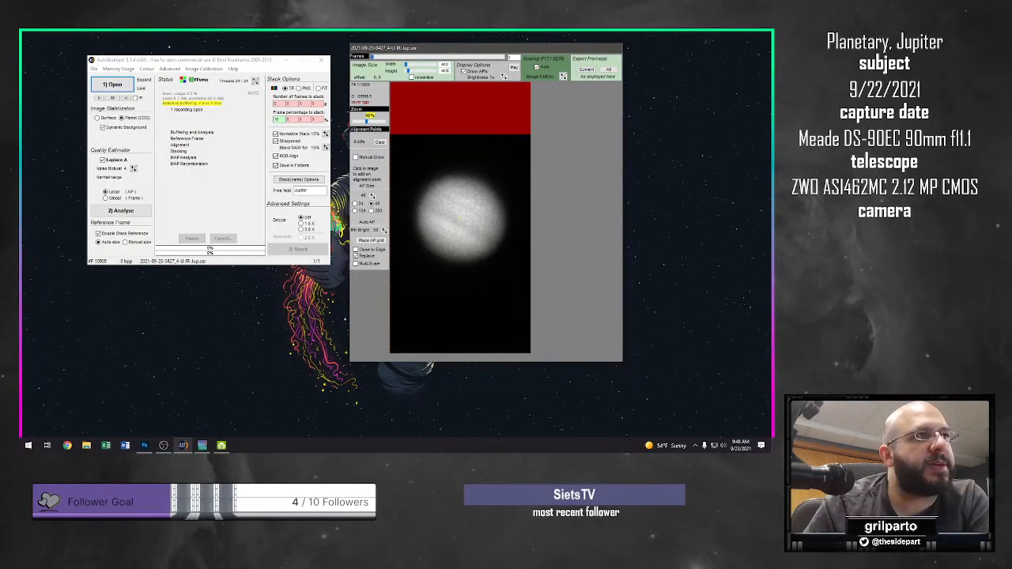
{"action": "left_click", "coordinate": [461, 163]}
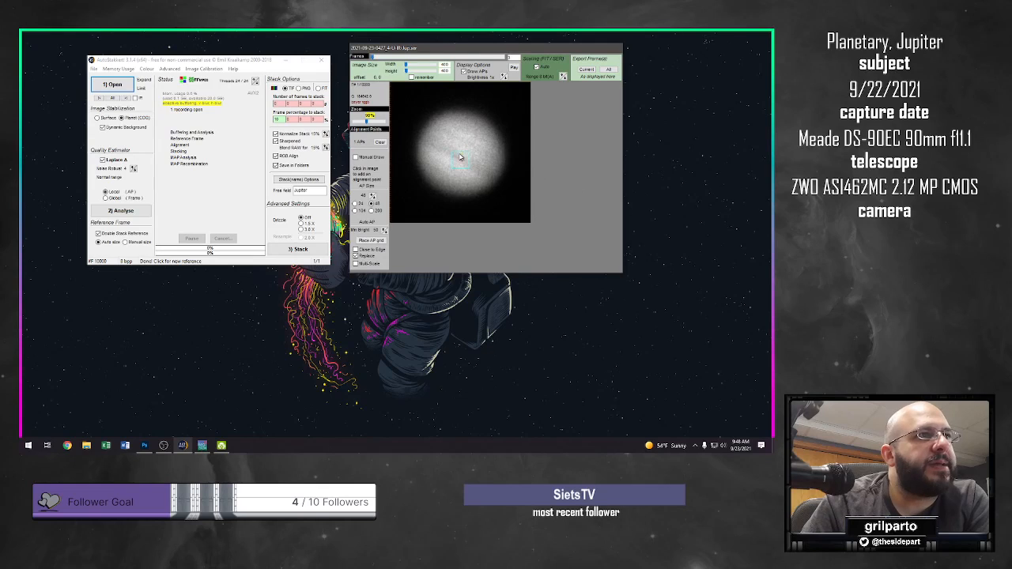
{"action": "left_click", "coordinate": [380, 142]}
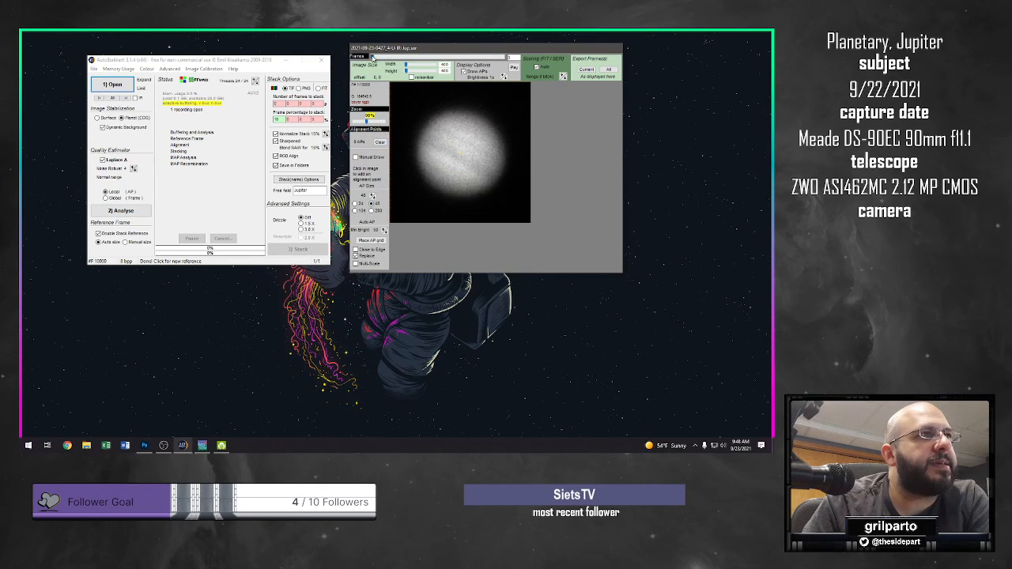
Place a grid of size-104 alignment points on Jupiter and analyse the quality of the recording's frames.
{"action": "mouse_move", "coordinate": [373, 58]}
{"action": "left_mouse_down"}
{"action": "mouse_move", "coordinate": [455, 57]}
{"action": "mouse_move", "coordinate": [364, 68]}
{"action": "left_mouse_up"}
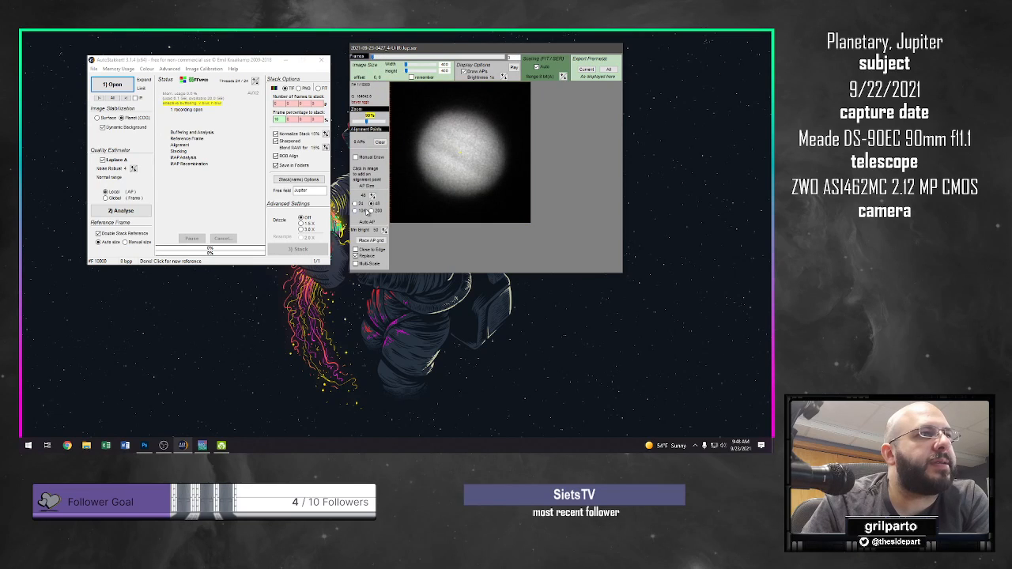
{"action": "left_click", "coordinate": [369, 240]}
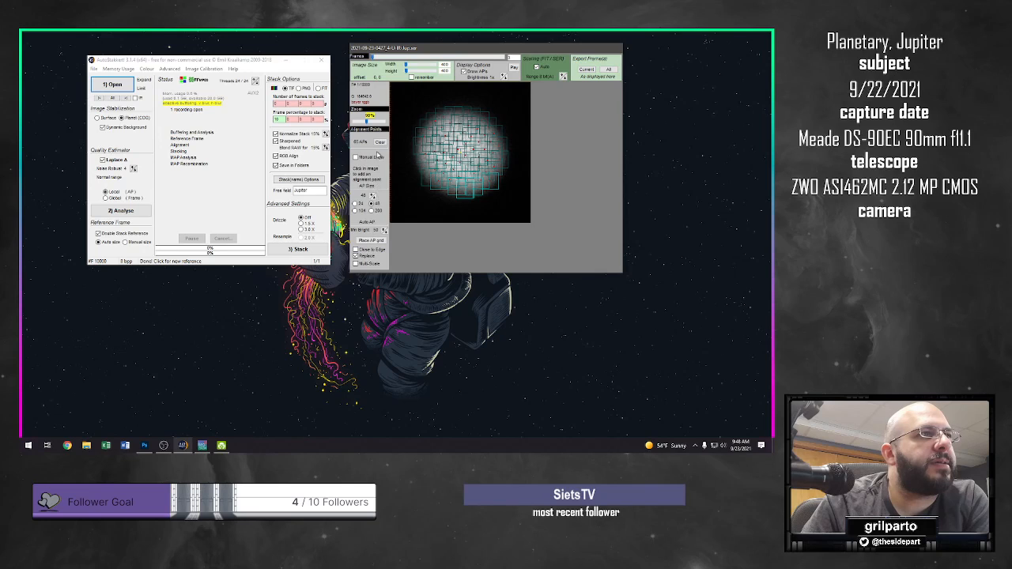
{"action": "left_click", "coordinate": [370, 240]}
{"action": "left_click", "coordinate": [362, 211]}
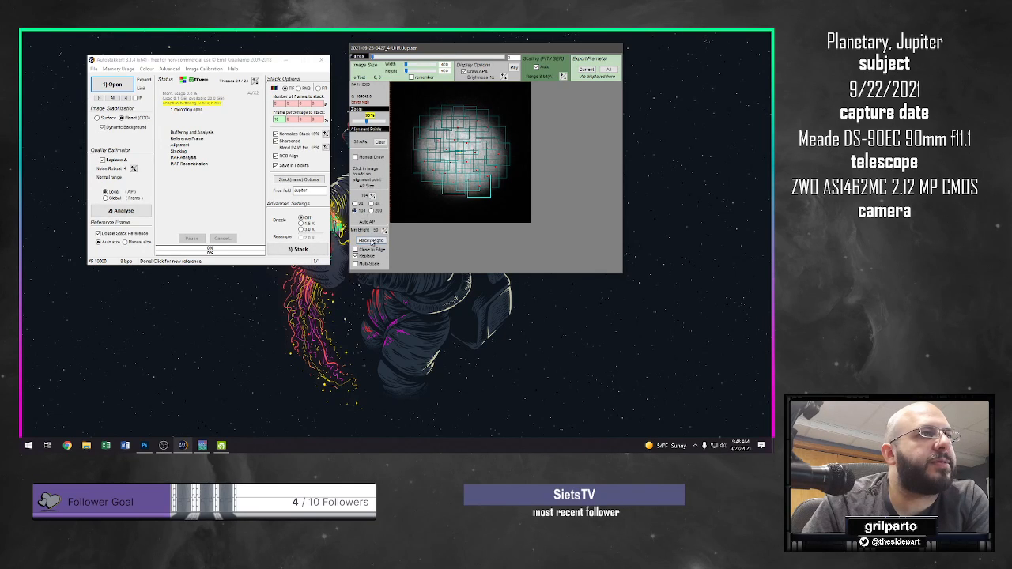
{"action": "left_click", "coordinate": [372, 239]}
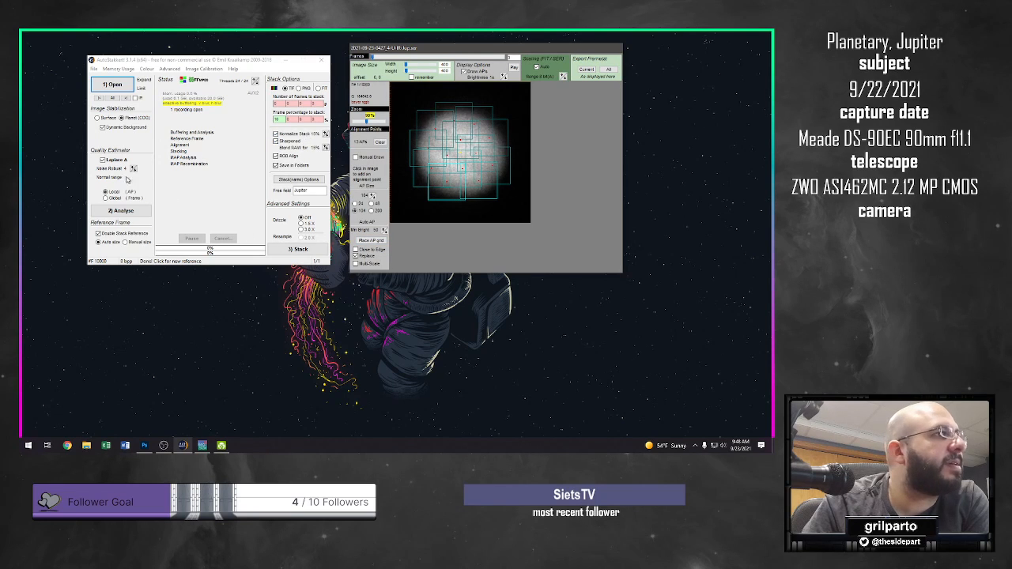
{"action": "left_click", "coordinate": [131, 215]}
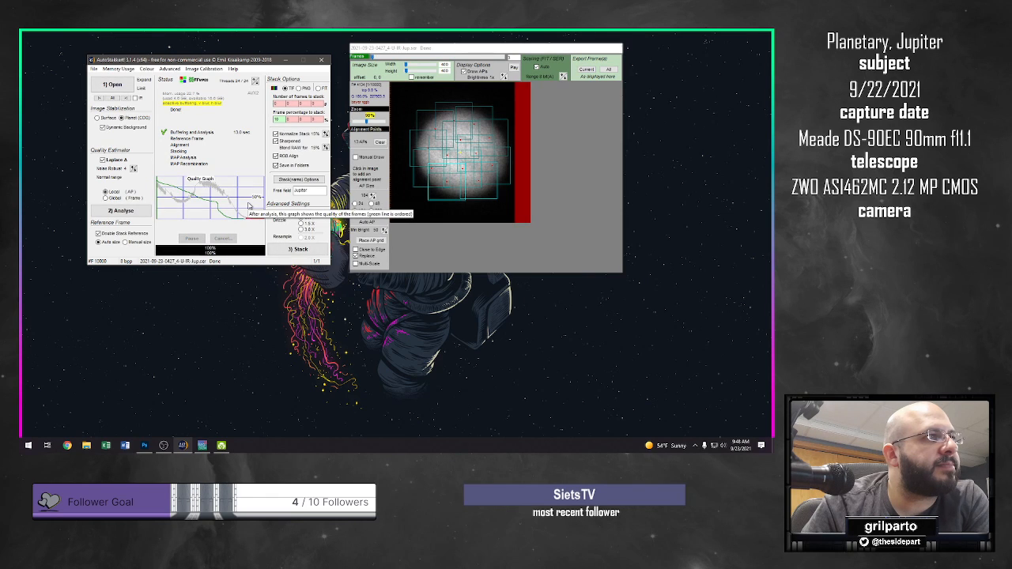
Check frames against the quality graph, set the frame percentage to 20, and stack the recording.
{"action": "left_click", "coordinate": [186, 196]}
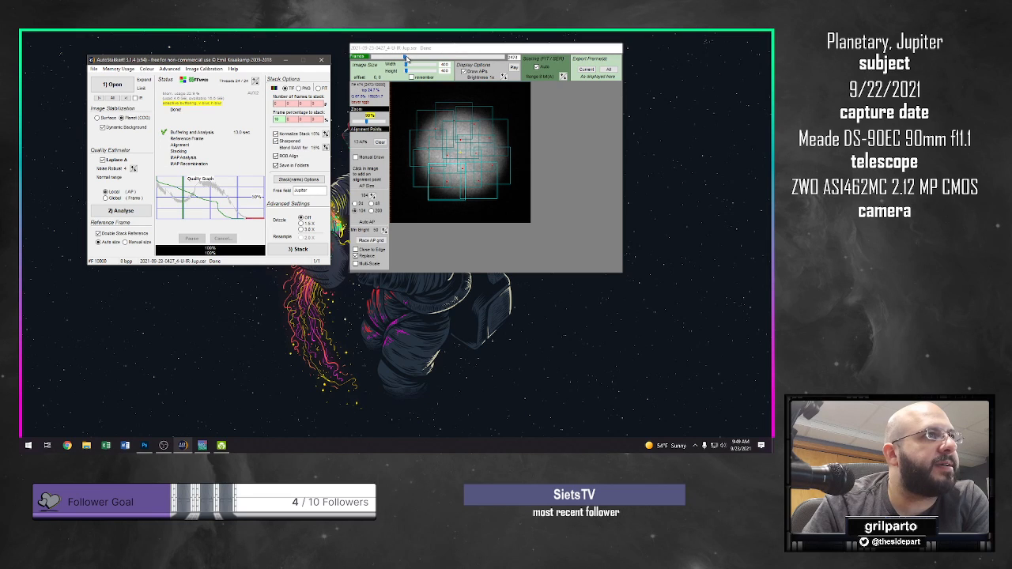
{"action": "mouse_move", "coordinate": [405, 57]}
{"action": "left_mouse_down"}
{"action": "mouse_move", "coordinate": [395, 58]}
{"action": "mouse_move", "coordinate": [405, 58]}
{"action": "left_mouse_up"}
{"action": "left_click", "coordinate": [278, 119]}
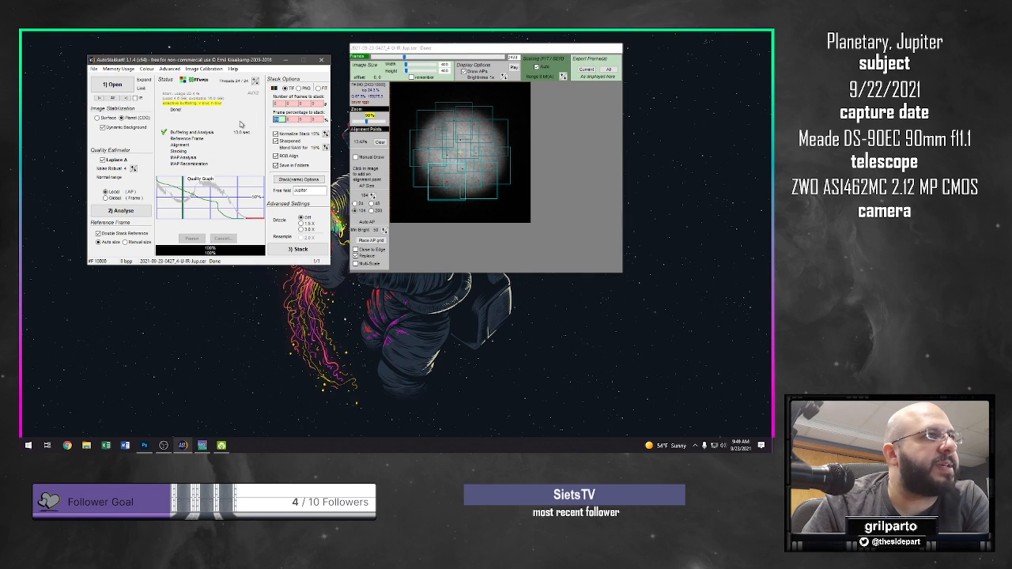
{"action": "left_click", "coordinate": [304, 250]}
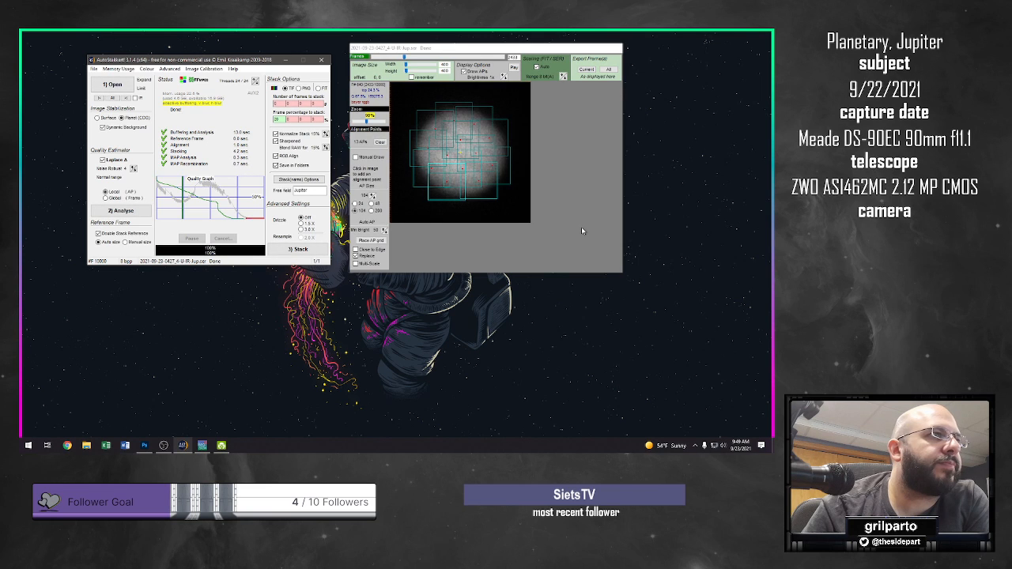
Switch to RegiStax with the newly stacked Jupiter TIFF loaded and preview wavelet layers 1, 2 and 3.
{"action": "left_click", "coordinate": [203, 446]}
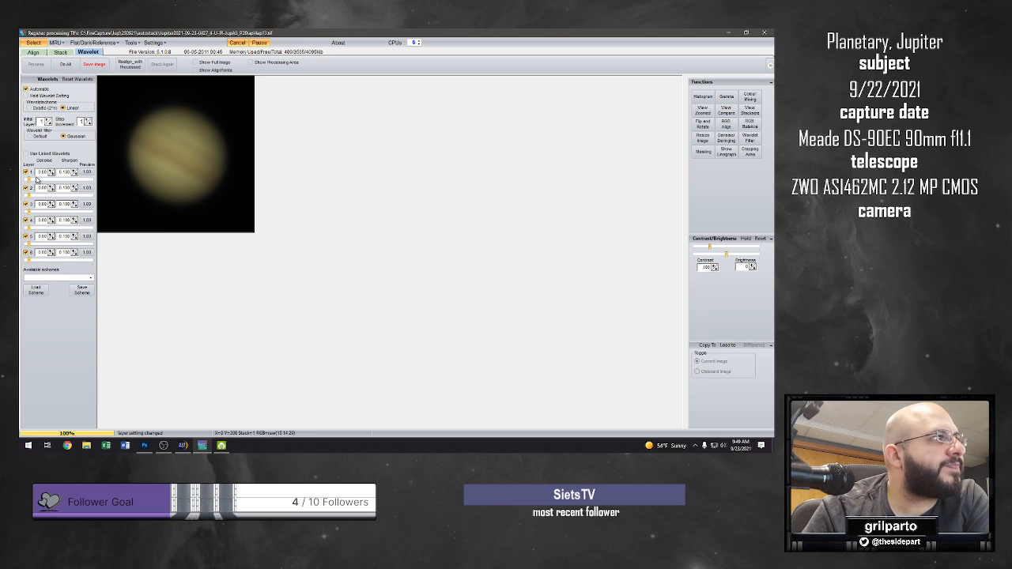
{"action": "left_click", "coordinate": [86, 172]}
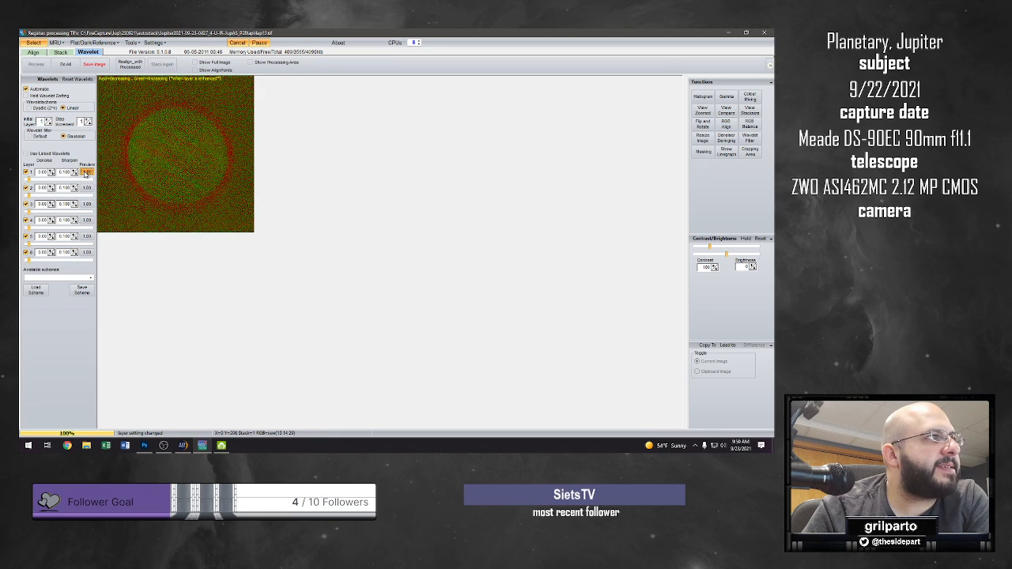
{"action": "left_click", "coordinate": [85, 173]}
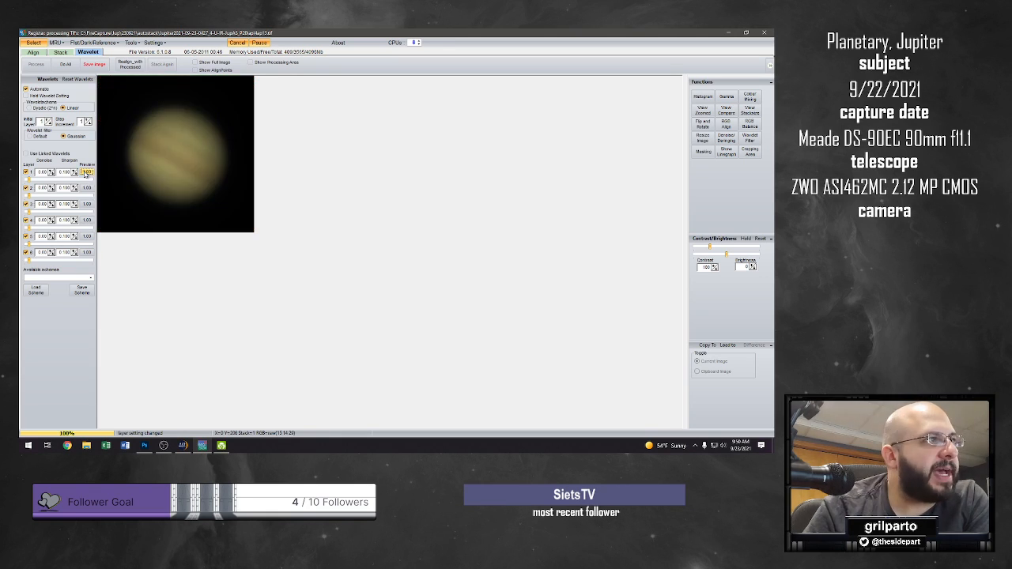
{"action": "left_click", "coordinate": [86, 188]}
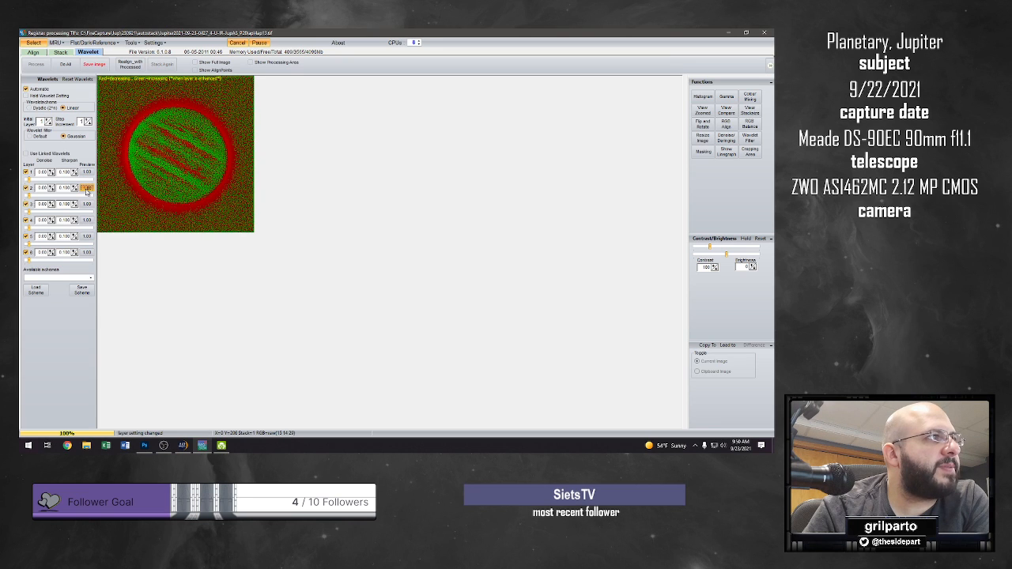
{"action": "left_click", "coordinate": [86, 189]}
{"action": "left_click", "coordinate": [85, 204]}
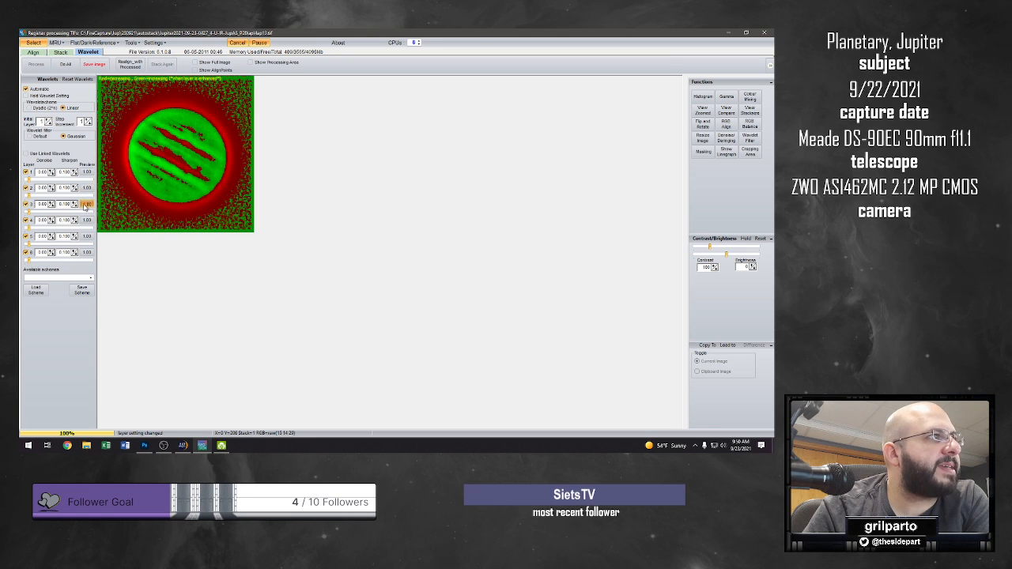
{"action": "left_click", "coordinate": [85, 204]}
Raise wavelet layer 1 to about 43, with sharpen 0.140 and denoise 0.10.
{"action": "left_click_drag", "start_coordinate": [28, 179], "coordinate": [54, 180]}
{"action": "left_click", "coordinate": [73, 171]}
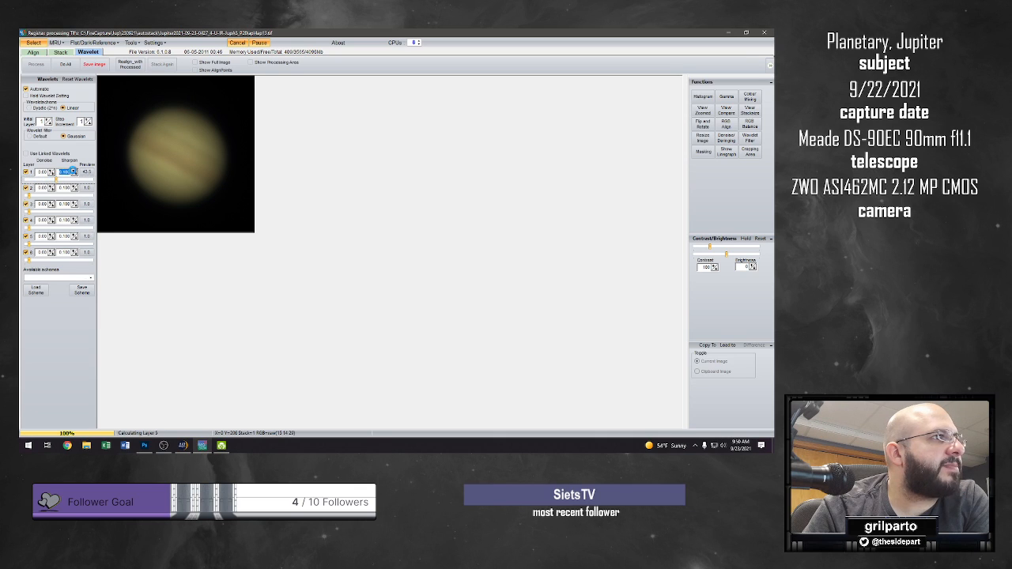
{"action": "left_click", "coordinate": [73, 171]}
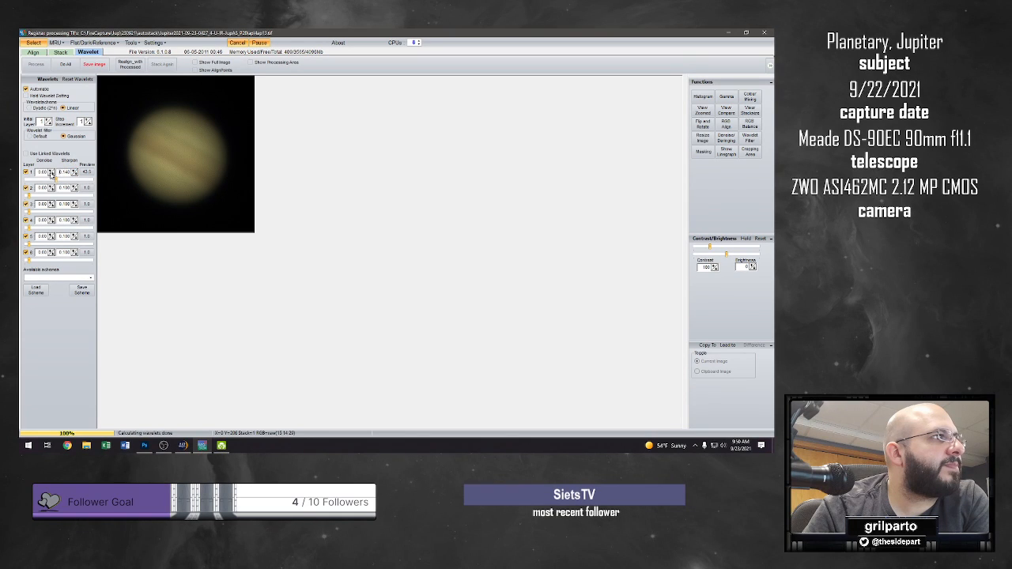
{"action": "left_click", "coordinate": [50, 171]}
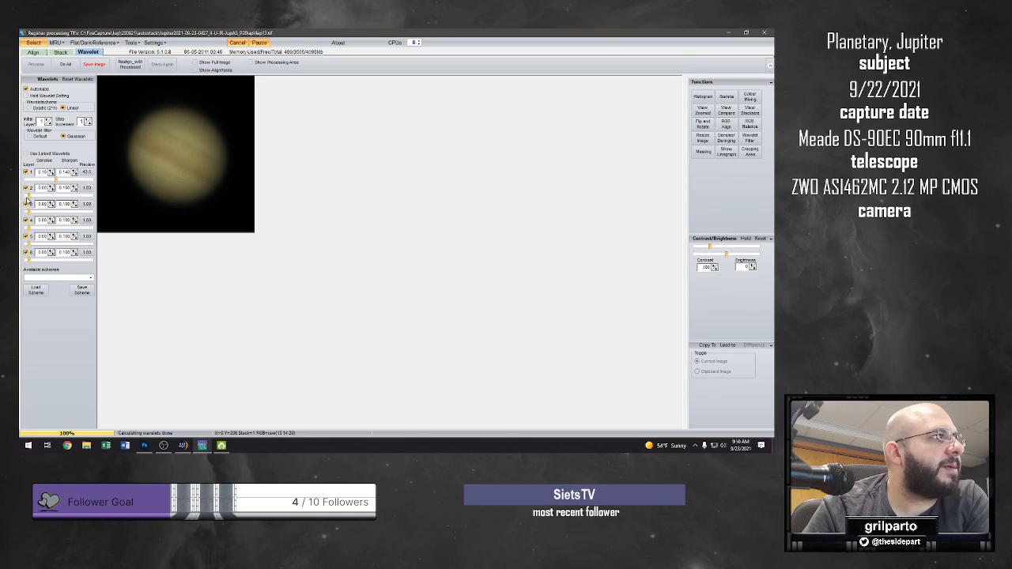
Raise wavelet layer 2 to about 33 and layer 3 to about 36, each with sharpen 0.120.
{"action": "left_click_drag", "start_coordinate": [32, 195], "coordinate": [49, 197]}
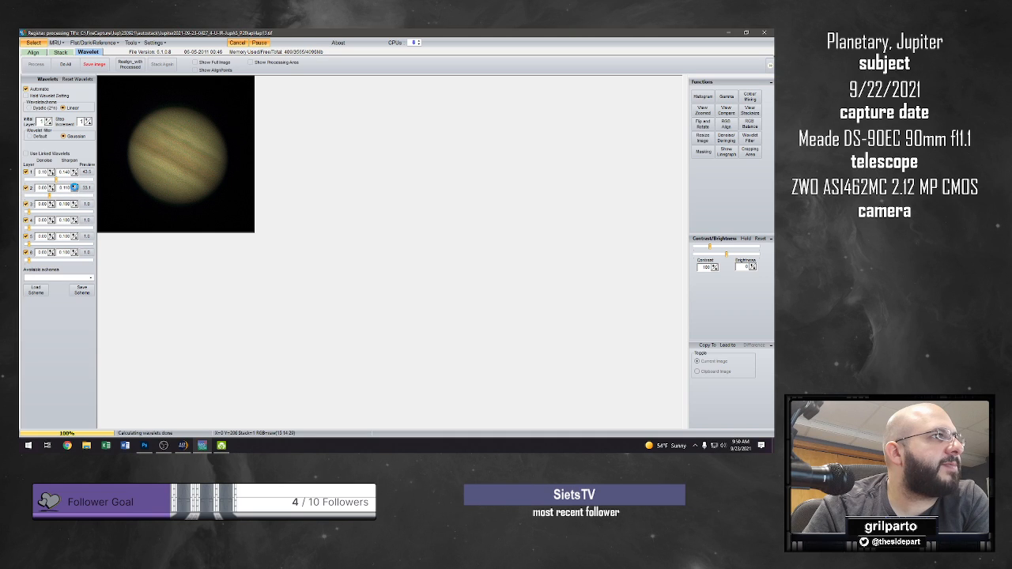
{"action": "left_click_drag", "start_coordinate": [28, 211], "coordinate": [49, 214]}
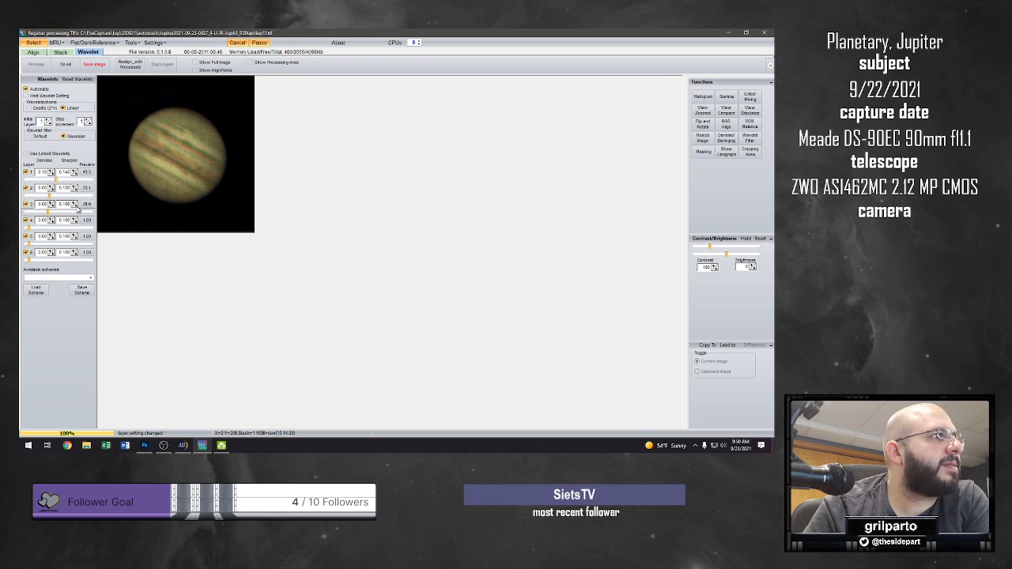
{"action": "left_click", "coordinate": [76, 203]}
{"action": "left_click", "coordinate": [75, 203]}
Set the denoise value of wavelet layers 2 and 3 to 0.05.
{"action": "left_click", "coordinate": [52, 204]}
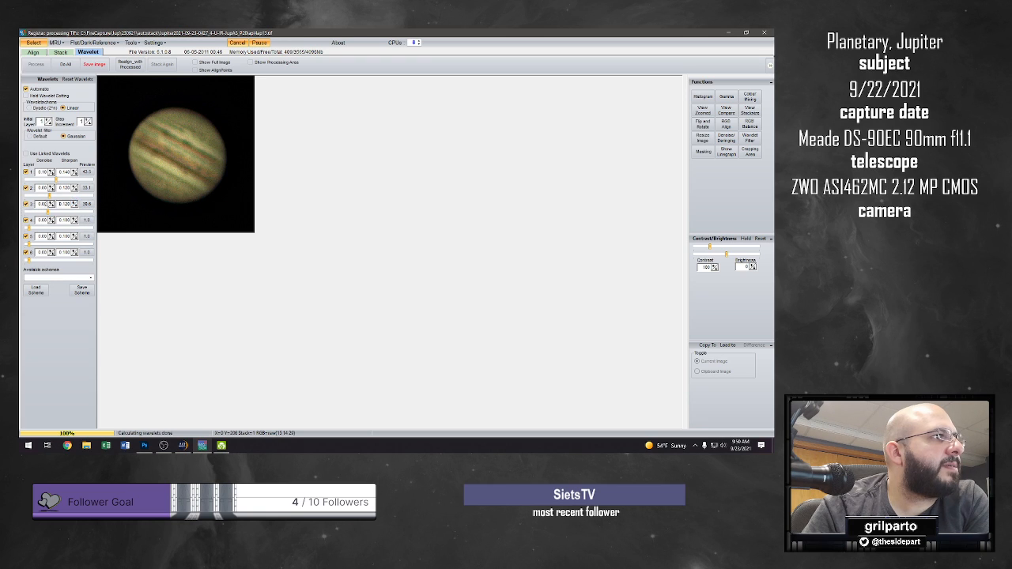
{"action": "left_click", "coordinate": [51, 203]}
{"action": "left_click", "coordinate": [51, 187]}
{"action": "left_click", "coordinate": [50, 187]}
{"action": "left_click", "coordinate": [51, 189]}
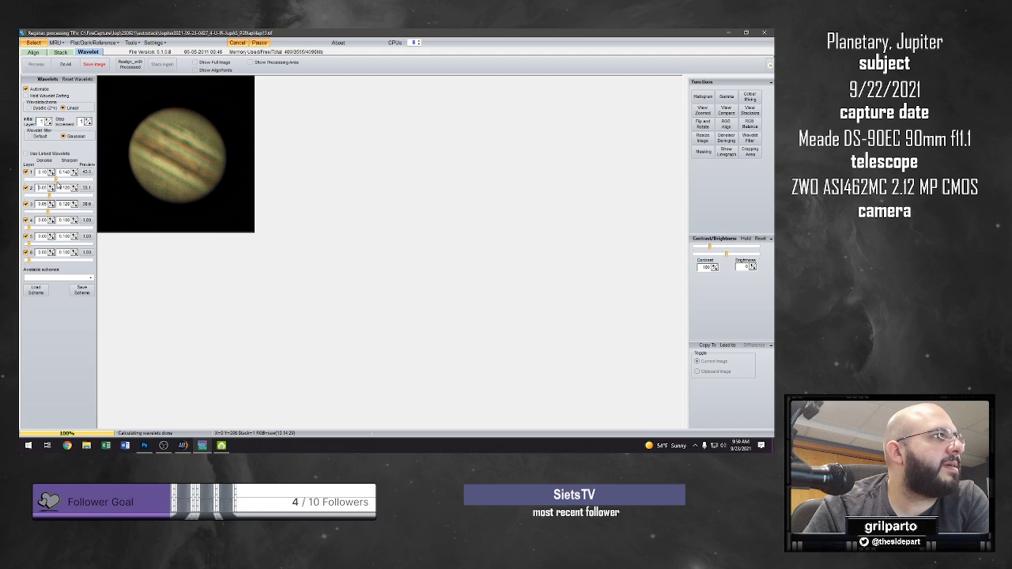
Lower wavelet layer 1 to about 15 with denoise 0.05 and sharpen 0.120, and set layer 3 to about 26 and layer 4 to about 8.
{"action": "left_click", "coordinate": [51, 189]}
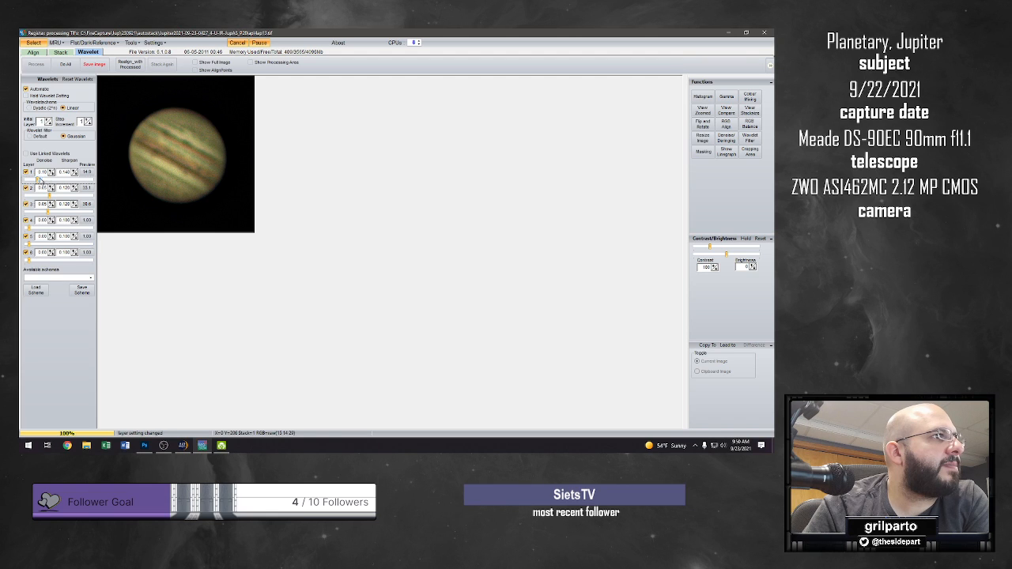
{"action": "left_click", "coordinate": [52, 173]}
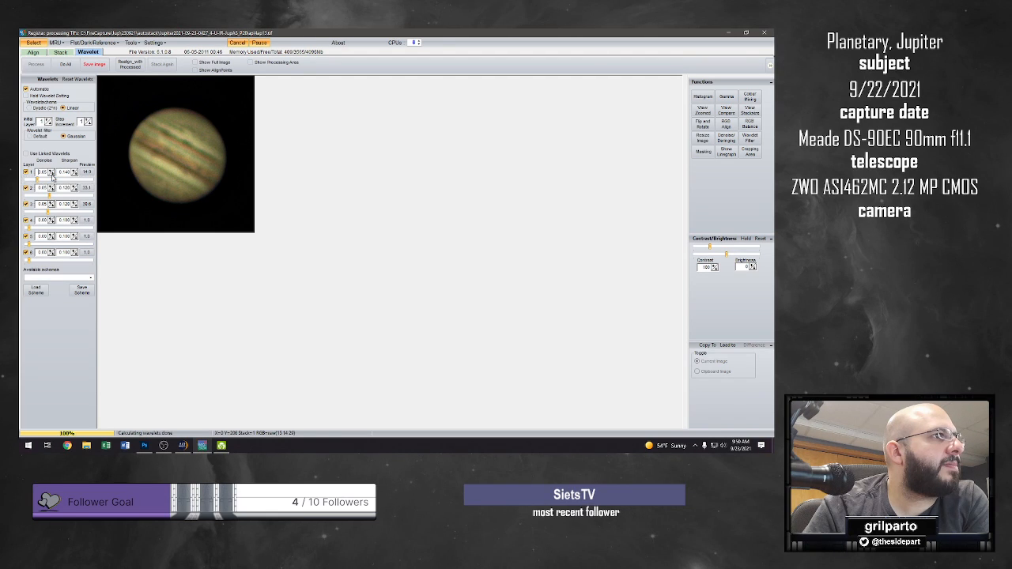
{"action": "left_click", "coordinate": [78, 173]}
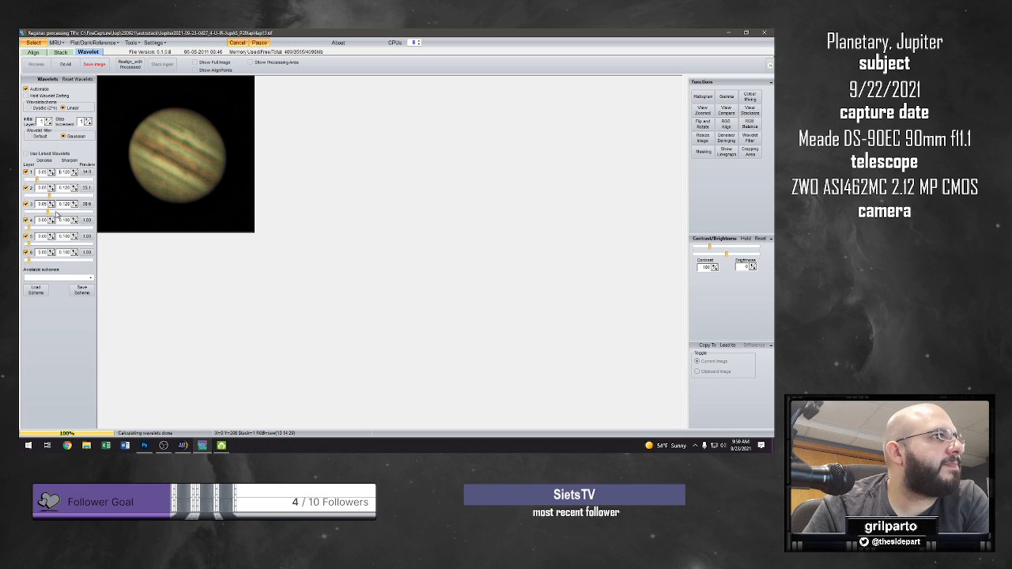
{"action": "mouse_move", "coordinate": [29, 228]}
{"action": "left_mouse_down"}
{"action": "mouse_move", "coordinate": [38, 230]}
{"action": "mouse_move", "coordinate": [43, 196]}
{"action": "mouse_move", "coordinate": [57, 200]}
{"action": "mouse_move", "coordinate": [42, 212]}
{"action": "left_mouse_up"}
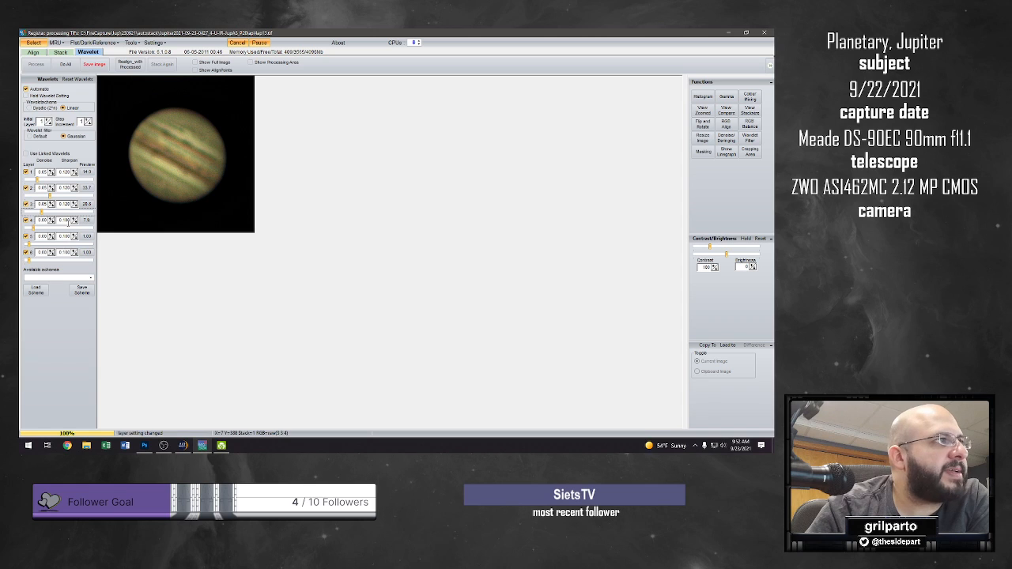
Raise wavelet layer 4 to about 13 and fine-tune layers 5 and 6 near their minimum.
{"action": "left_click", "coordinate": [35, 229]}
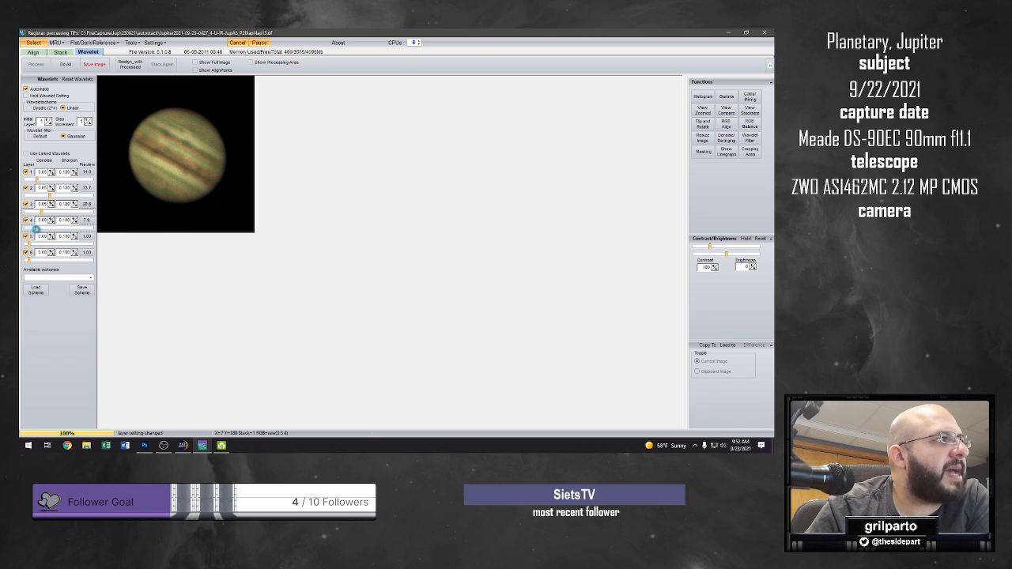
{"action": "left_click_drag", "start_coordinate": [37, 230], "coordinate": [35, 230]}
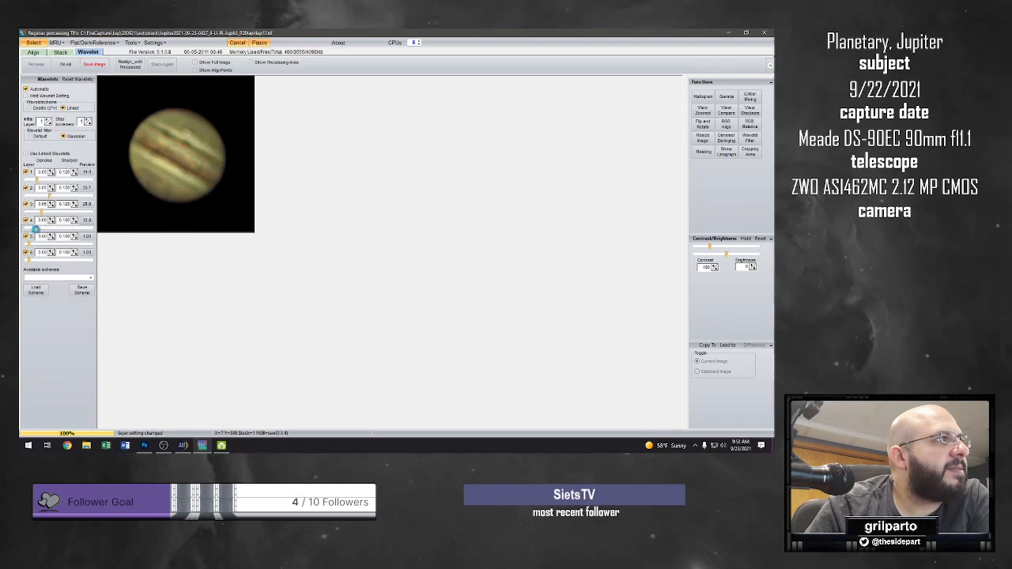
{"action": "left_click_drag", "start_coordinate": [30, 244], "coordinate": [31, 264]}
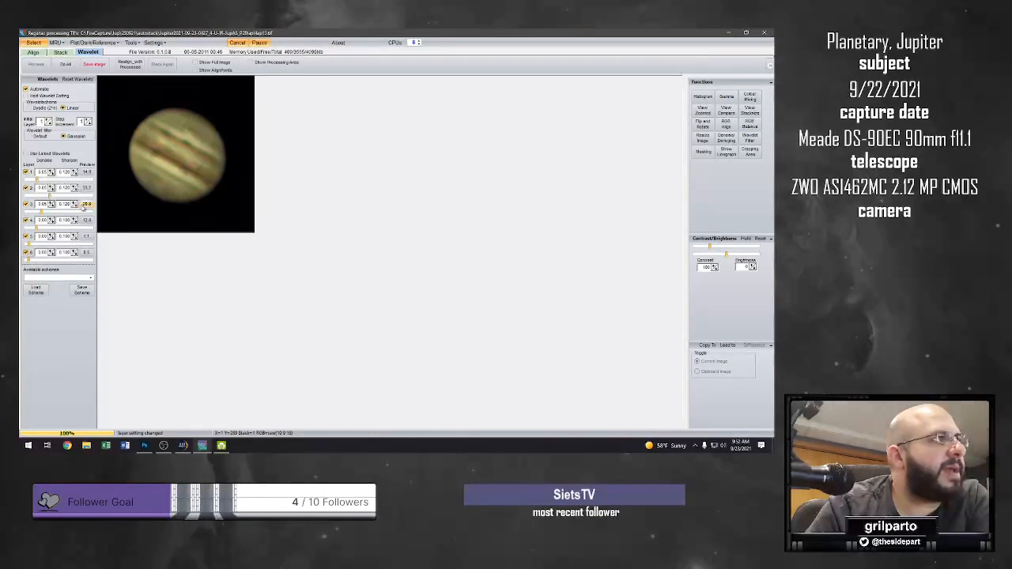
Lower wavelet layer 1 to near its minimum with sharpen 0.110, set layer 2 to about 19 with sharpen 0.130, and raise layer 3 to about 33.
{"action": "mouse_move", "coordinate": [38, 179]}
{"action": "left_mouse_down"}
{"action": "mouse_move", "coordinate": [58, 180]}
{"action": "mouse_move", "coordinate": [39, 180]}
{"action": "left_mouse_up"}
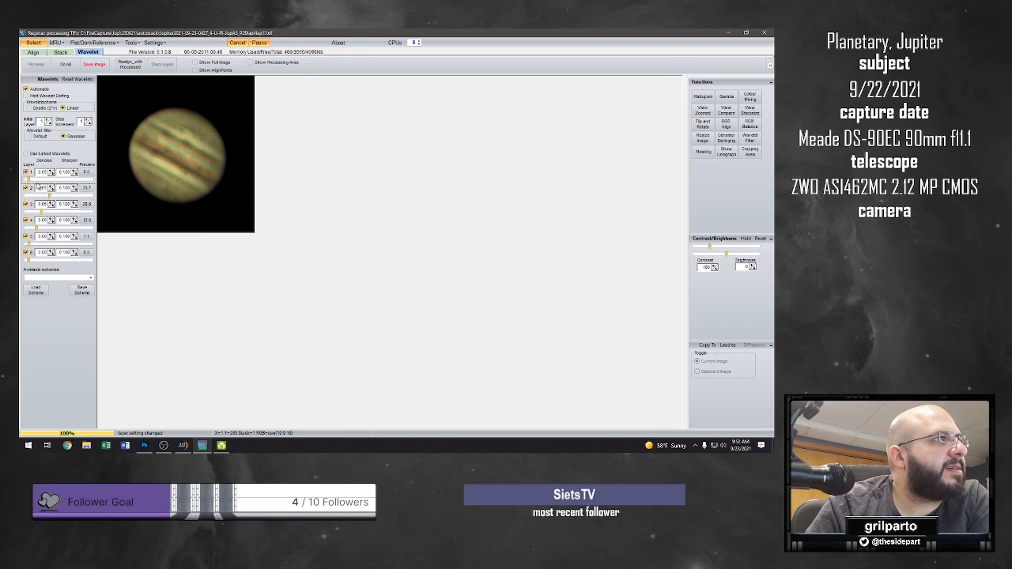
{"action": "left_click", "coordinate": [74, 174]}
{"action": "left_click", "coordinate": [72, 187]}
{"action": "left_click", "coordinate": [75, 191]}
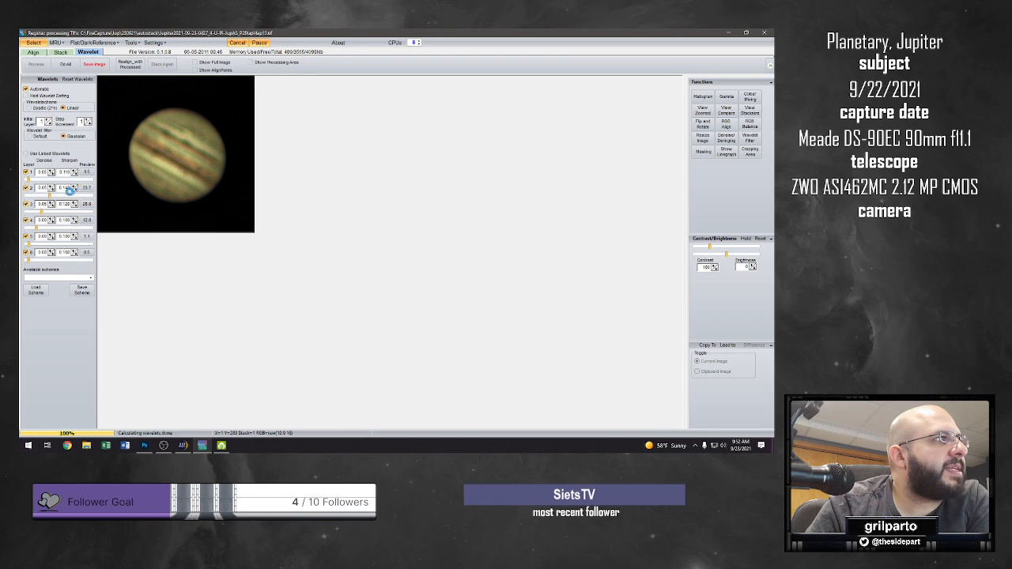
{"action": "mouse_move", "coordinate": [44, 197]}
{"action": "left_mouse_down"}
{"action": "mouse_move", "coordinate": [47, 214]}
{"action": "mouse_move", "coordinate": [60, 214]}
{"action": "mouse_move", "coordinate": [51, 213]}
{"action": "left_mouse_up"}
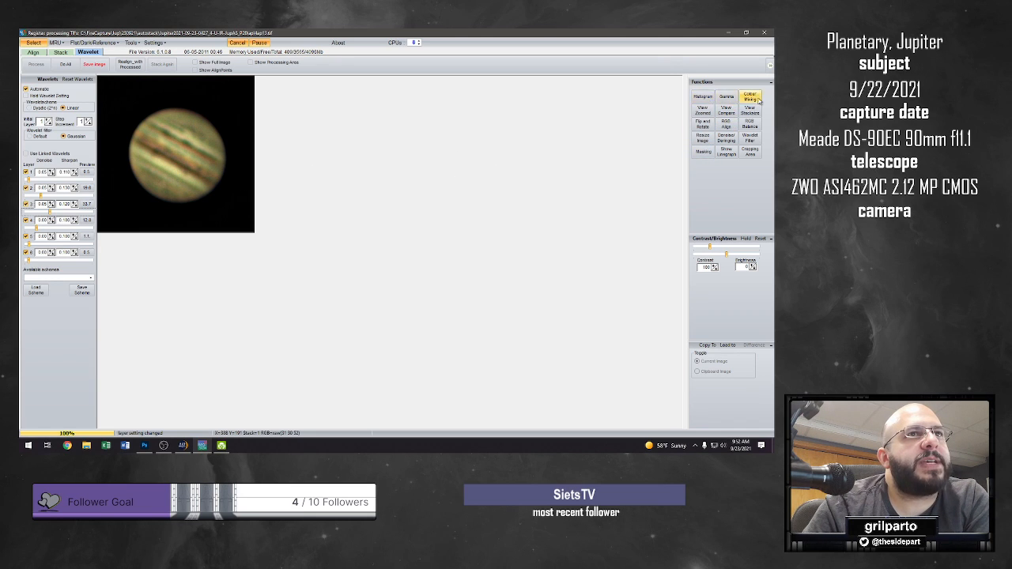
Flip the Jupiter image along the Y axis, leaving the rotation at zero.
{"action": "left_click", "coordinate": [706, 125]}
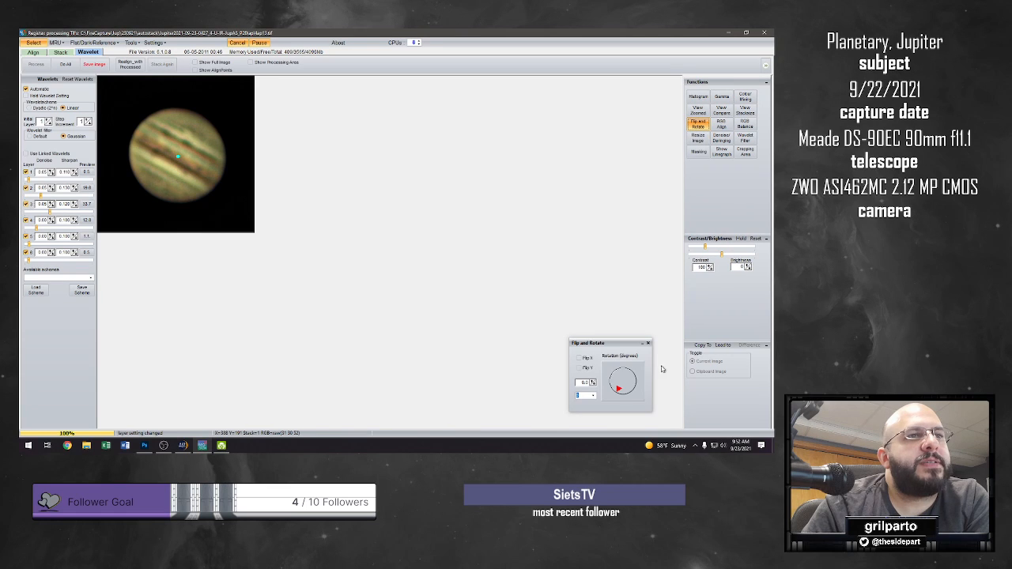
{"action": "left_click", "coordinate": [586, 369]}
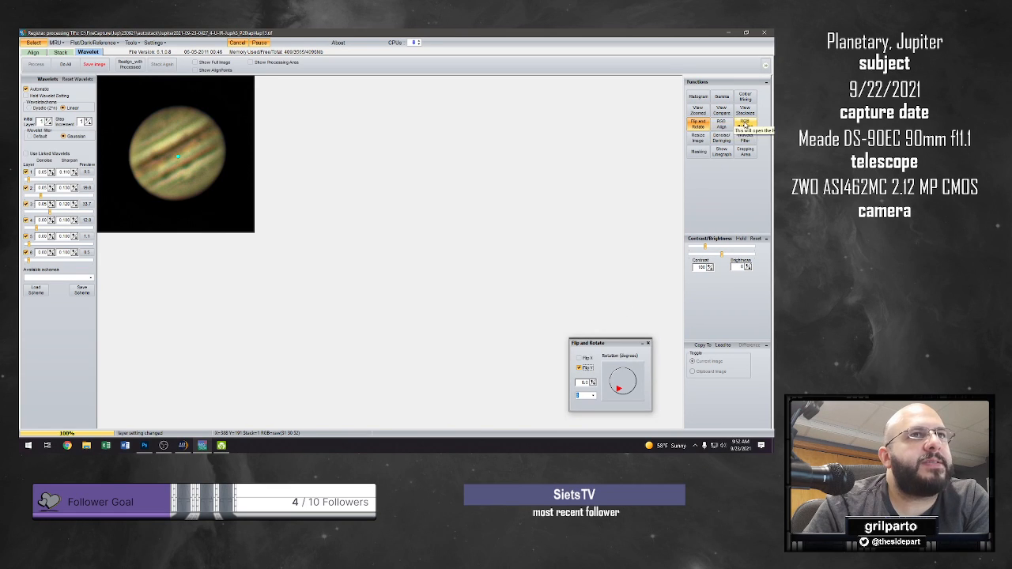
Shape the gamma curve with three points, slightly lifting the shadows and pulling the upper midtones and highlights below the diagonal.
{"action": "left_click", "coordinate": [722, 96]}
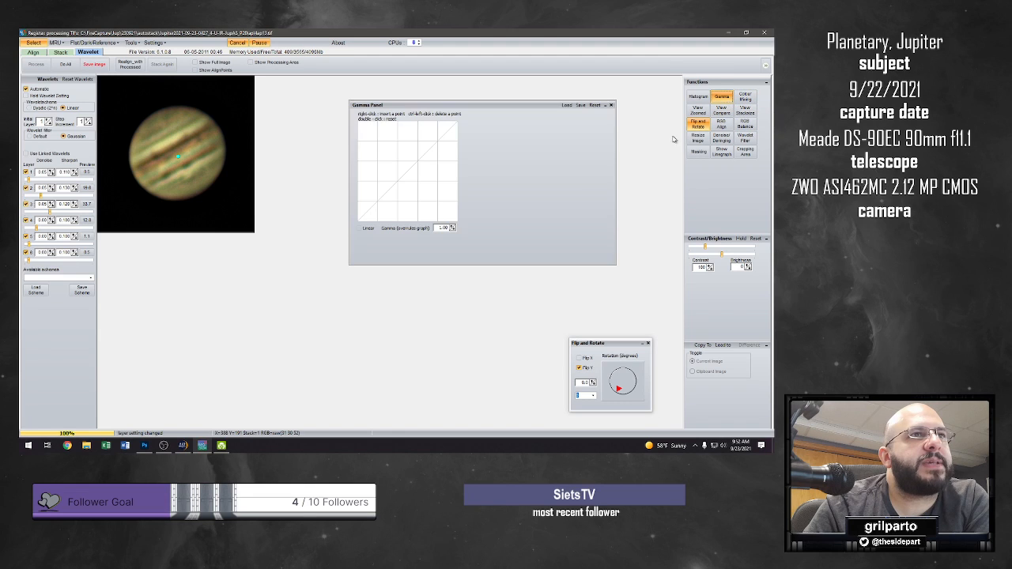
{"action": "right_click", "coordinate": [409, 173]}
{"action": "left_click_drag", "start_coordinate": [409, 174], "coordinate": [383, 193]}
{"action": "right_click", "coordinate": [438, 143]}
{"action": "right_click", "coordinate": [378, 201]}
{"action": "left_click_drag", "start_coordinate": [437, 143], "coordinate": [420, 170]}
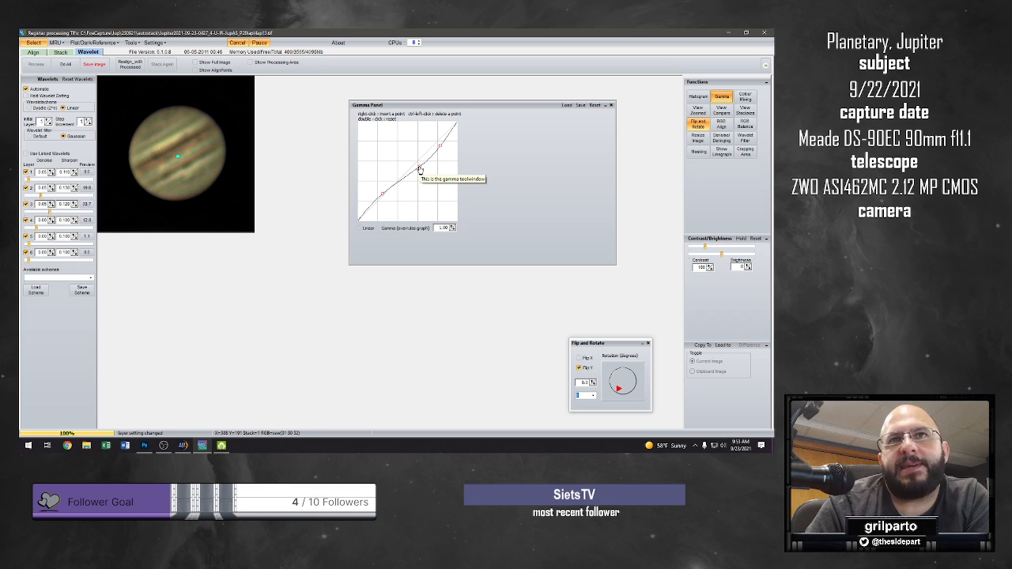
{"action": "left_click_drag", "start_coordinate": [421, 170], "coordinate": [416, 165]}
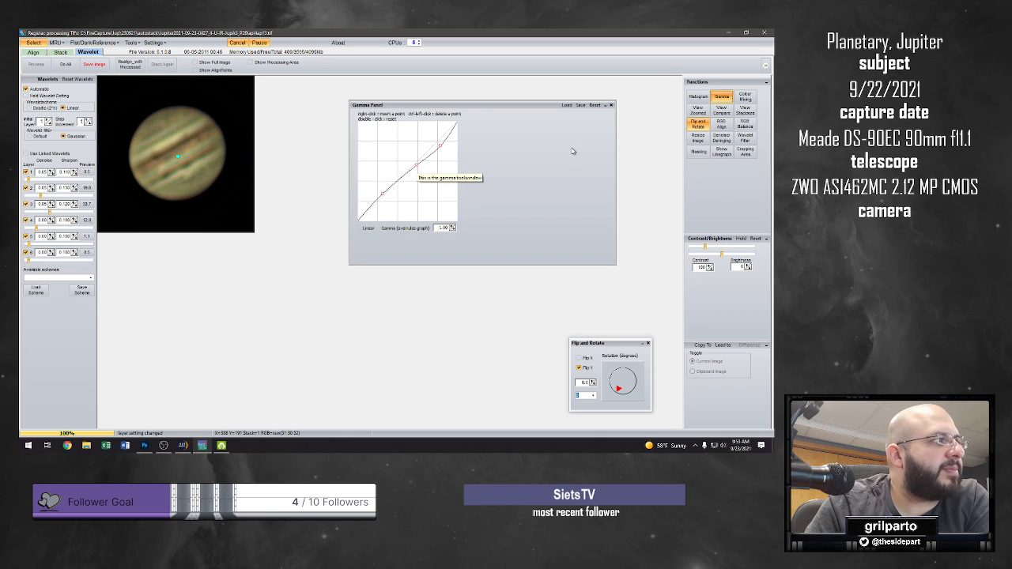